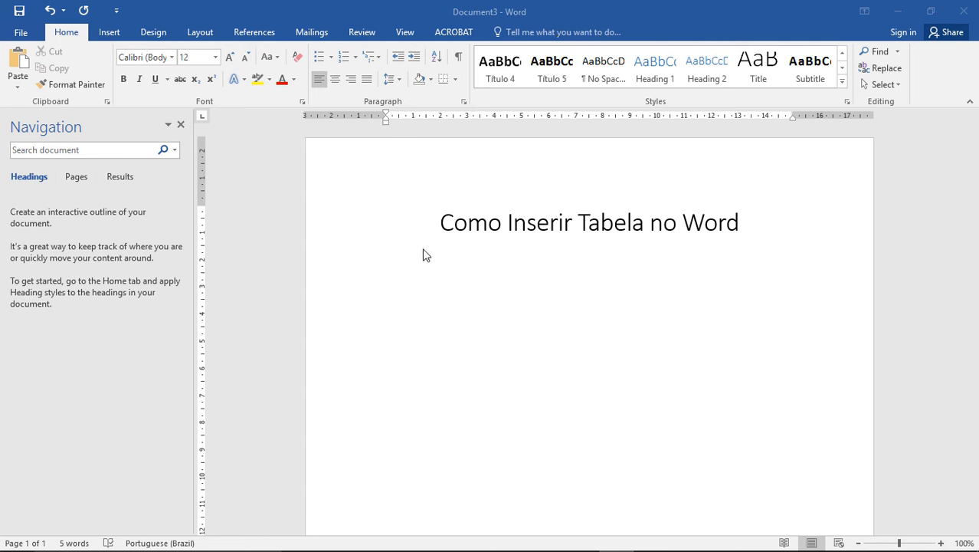
Delete the title text so that the document is empty
left_click(445, 276)
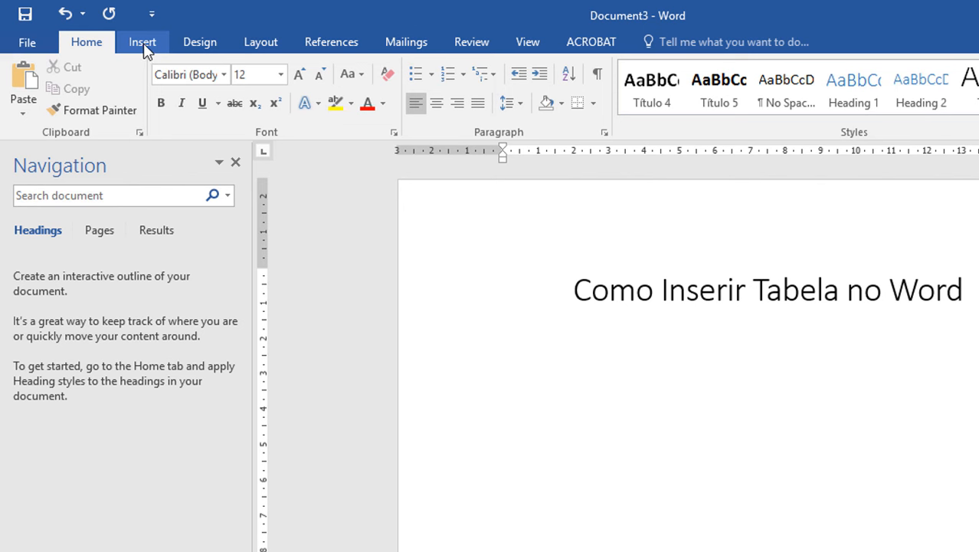
left_click(452, 297)
key("Delete")
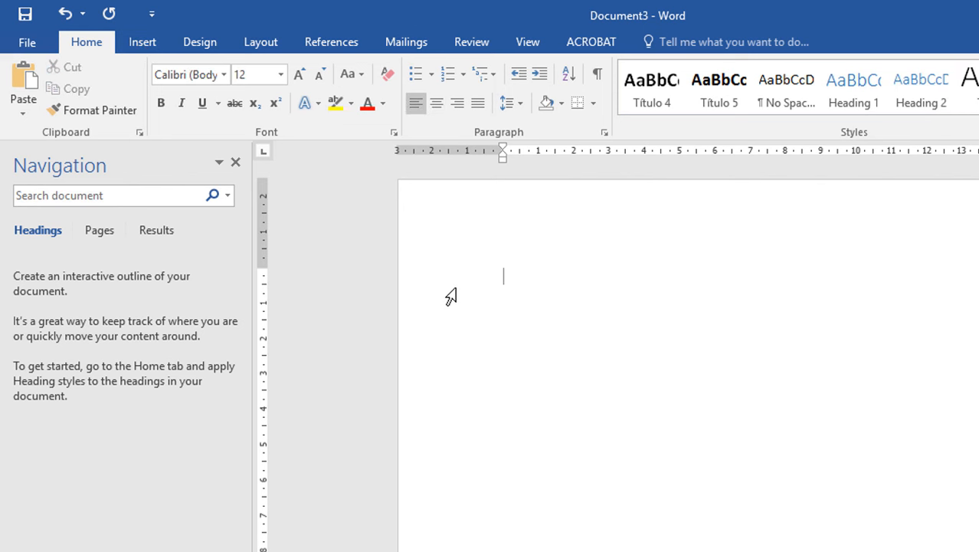
Insert a table with 3 columns and 3 rows and remove the blank line above it
key("Return")
left_click(143, 44)
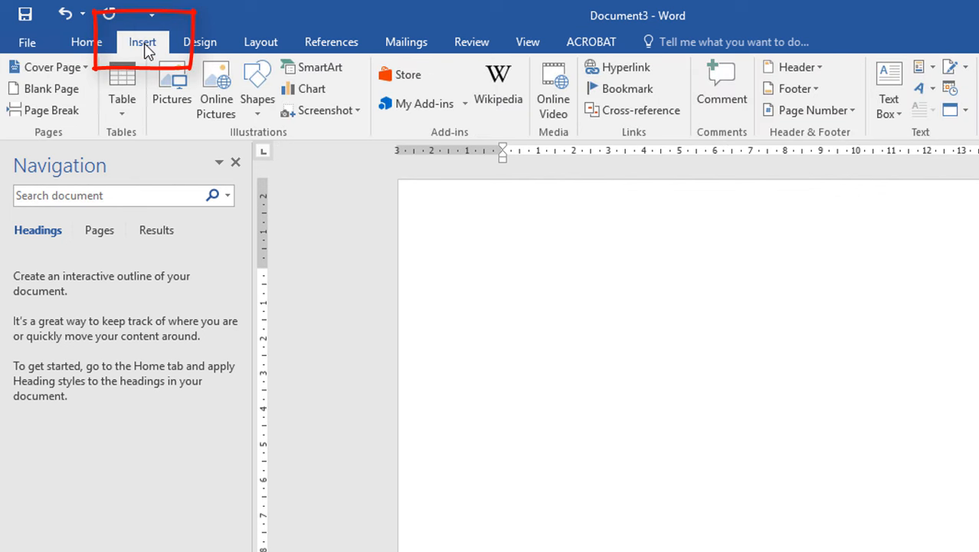
left_click(121, 111)
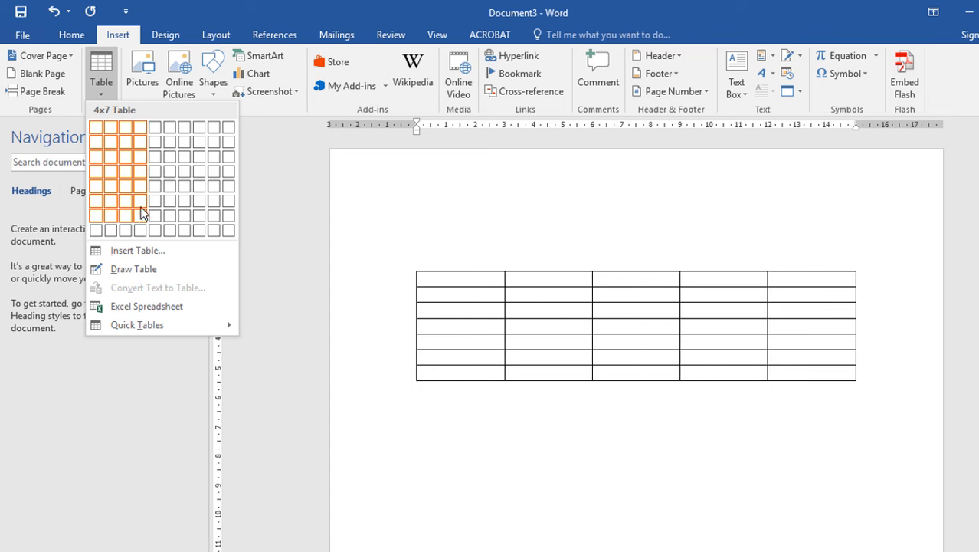
left_click(129, 160)
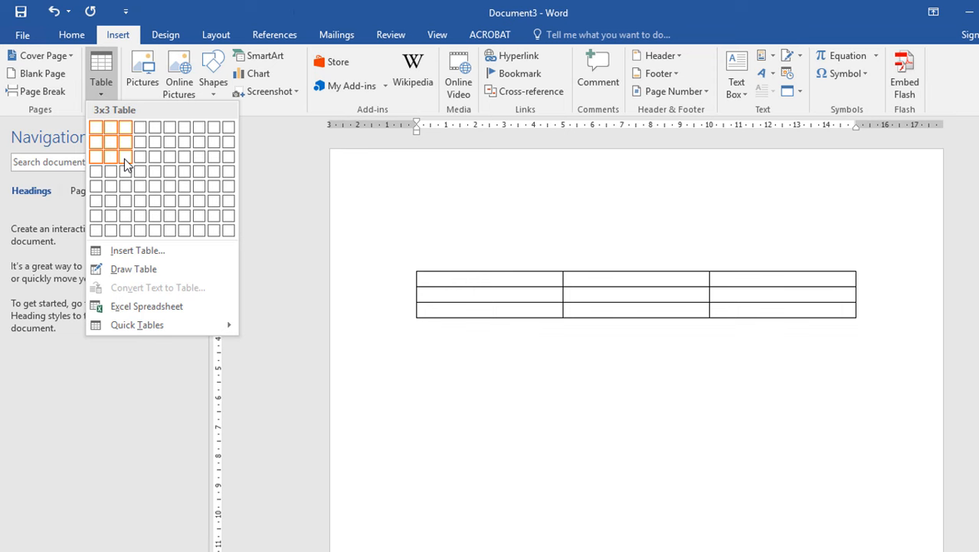
left_click(126, 160)
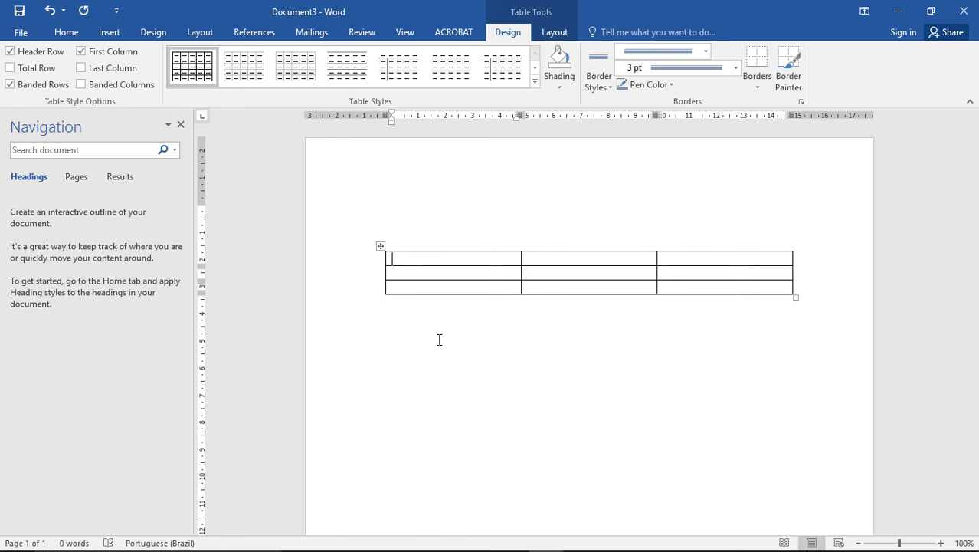
left_click(384, 214)
key("BackSpace")
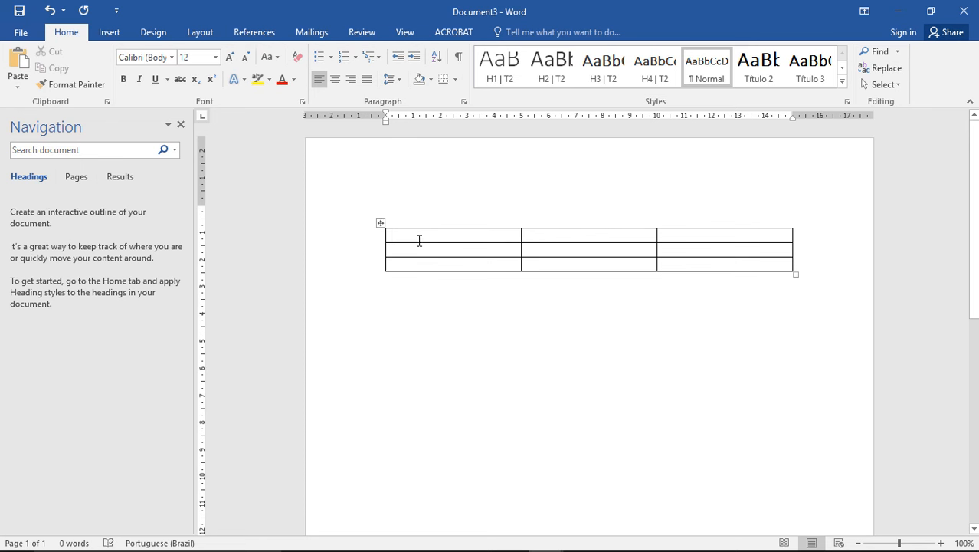
Set up a second table with 3 columns and 10 rows on a new line below the first table
left_click(442, 327)
key("Return")
left_click(109, 33)
left_click(94, 85)
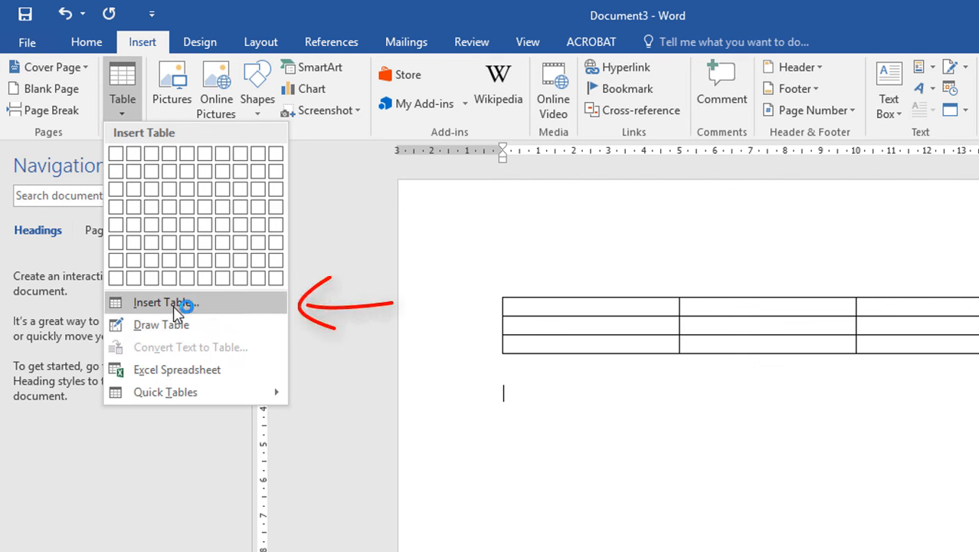
left_click(218, 311)
left_click(167, 303)
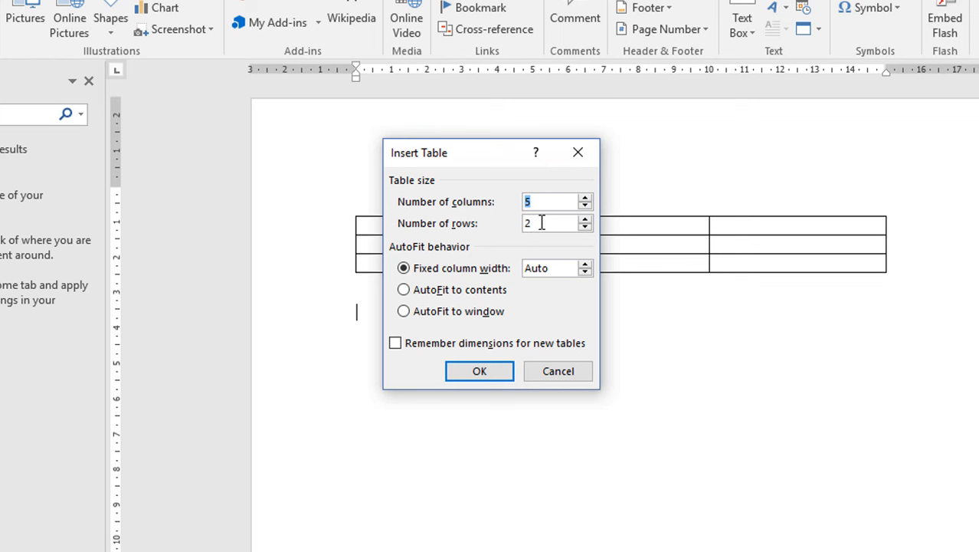
left_click(540, 223)
left_click_drag(548, 199, 511, 206)
type("3")
left_click_drag(551, 223, 515, 222)
type("10")
Try a fixed column width for the second table, return it to Auto and create the table
left_click(585, 264)
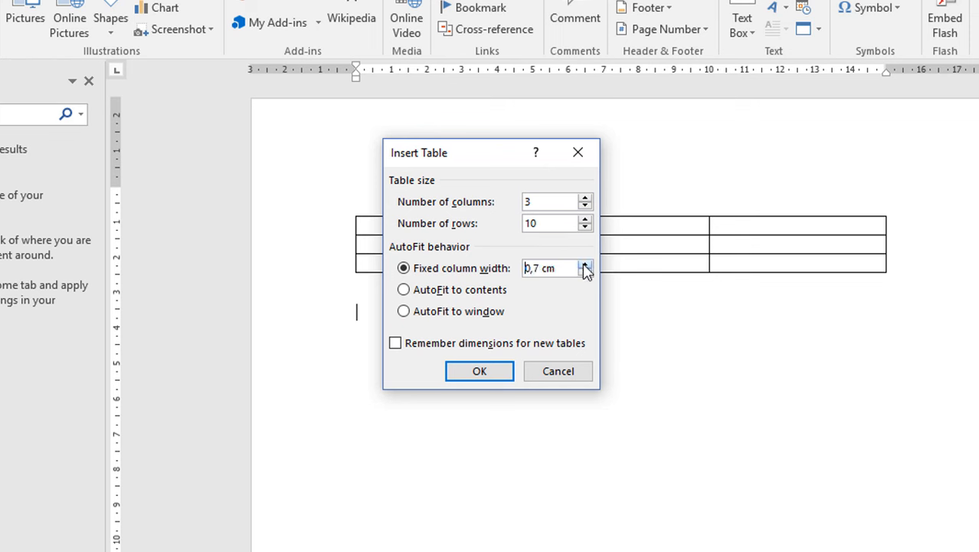
left_click(585, 264)
left_click(586, 273)
left_click(586, 273)
left_click(586, 273)
left_click(586, 273)
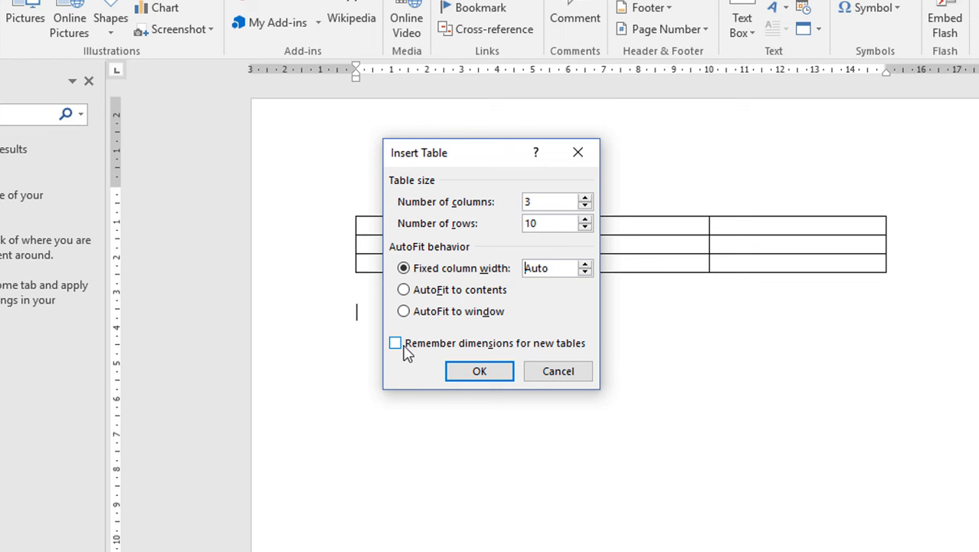
left_click(480, 371)
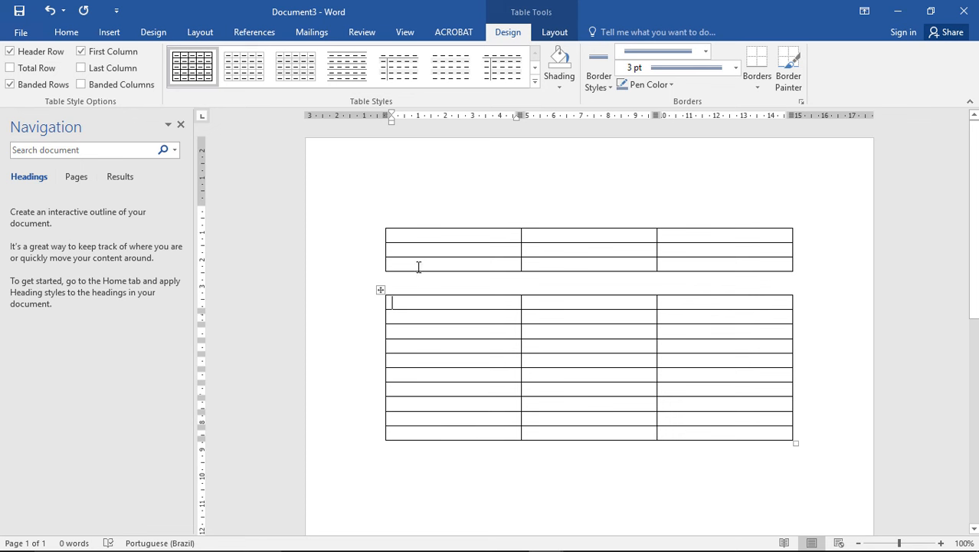
Select the whole ten-row table and delete it
left_click(379, 289)
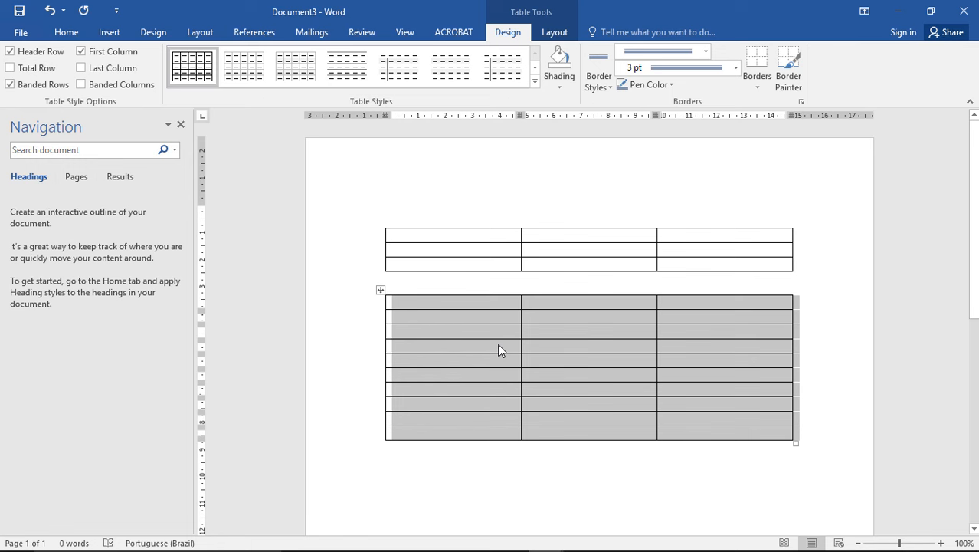
key("Left")
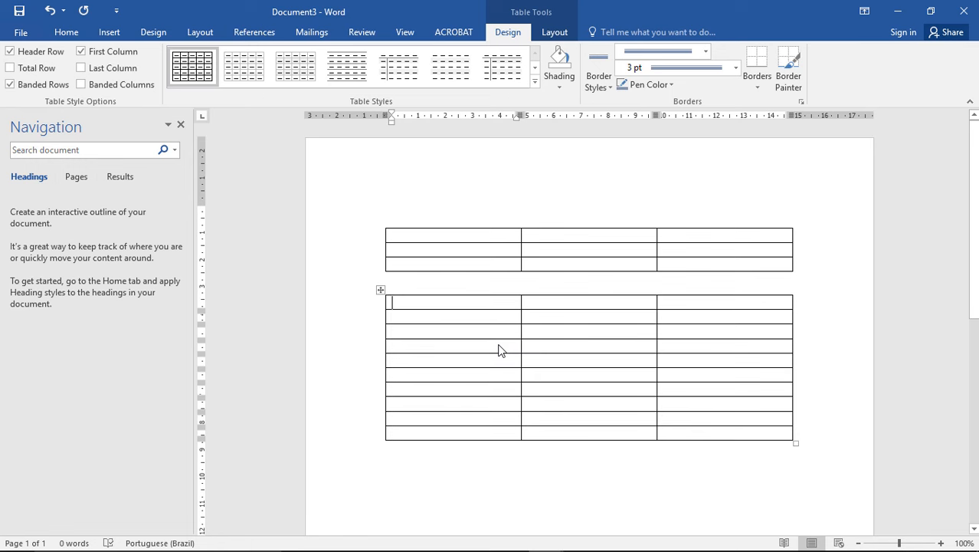
left_click(381, 289)
right_click(380, 289)
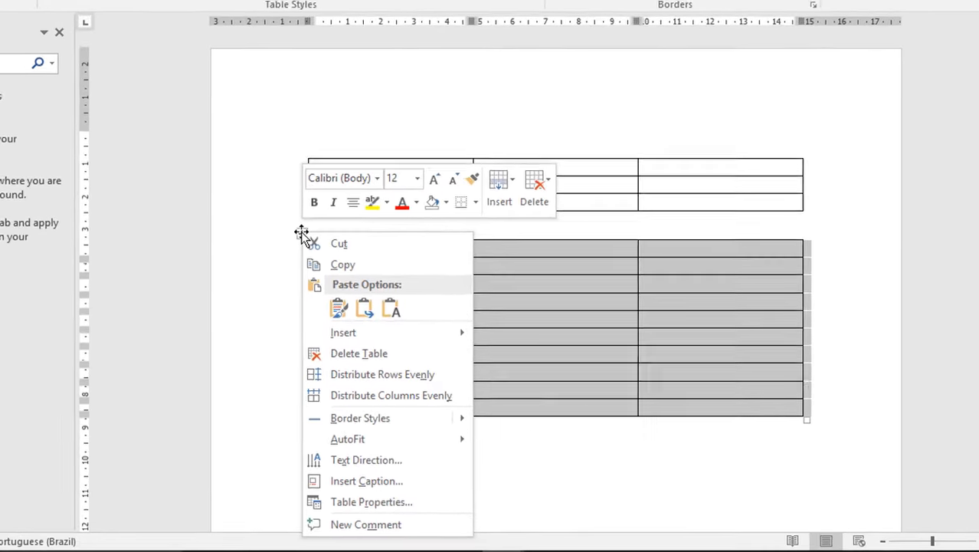
left_click(359, 352)
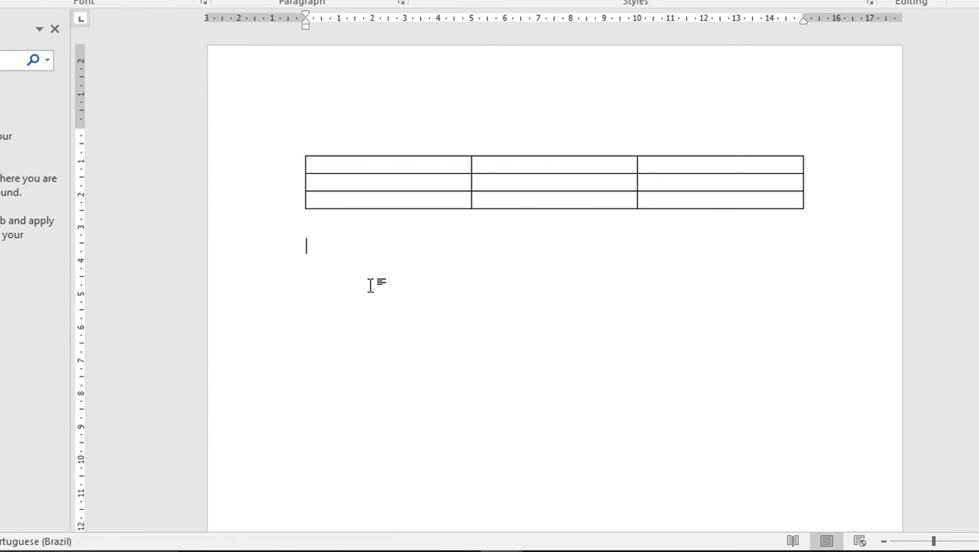
Add a new row below the last row of the remaining table
left_click(377, 153)
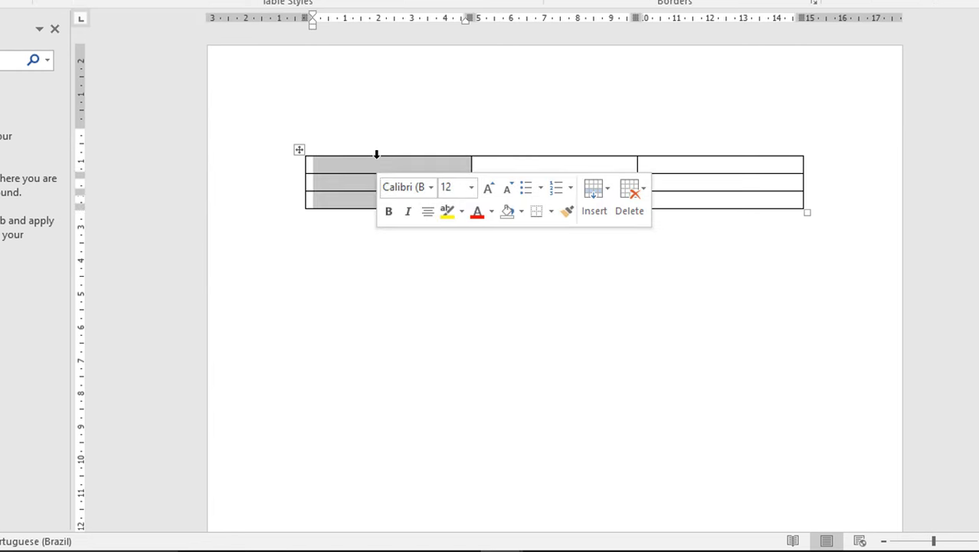
left_click(379, 167)
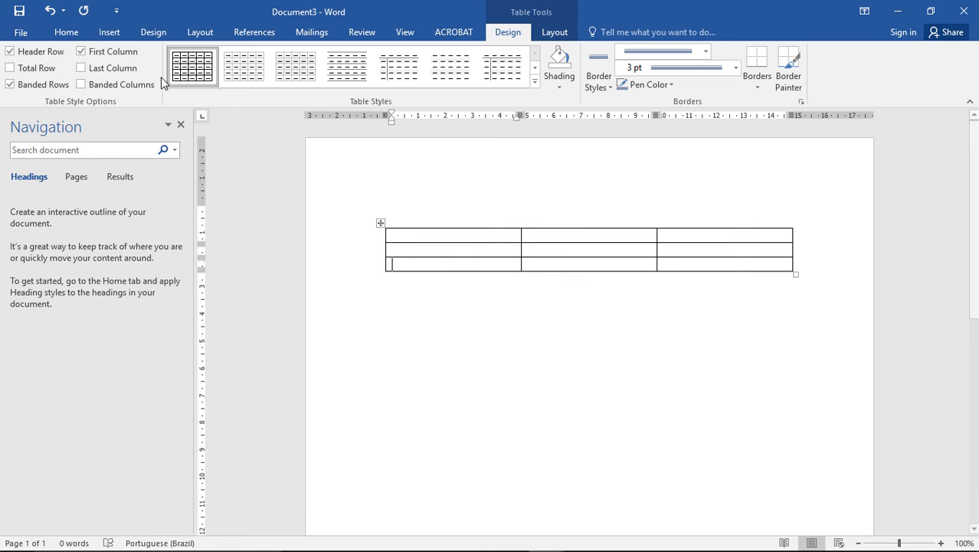
mouse_move(383, 260)
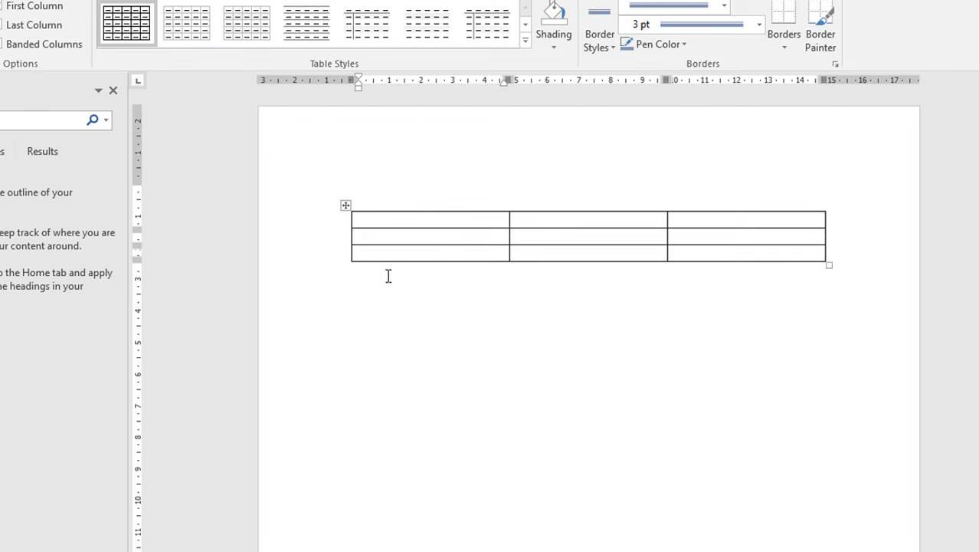
mouse_move(347, 263)
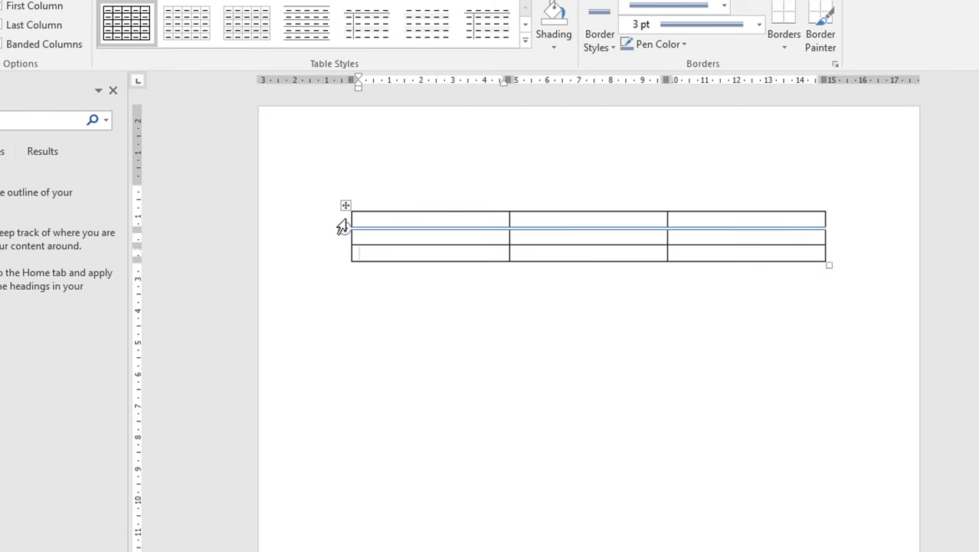
mouse_move(345, 230)
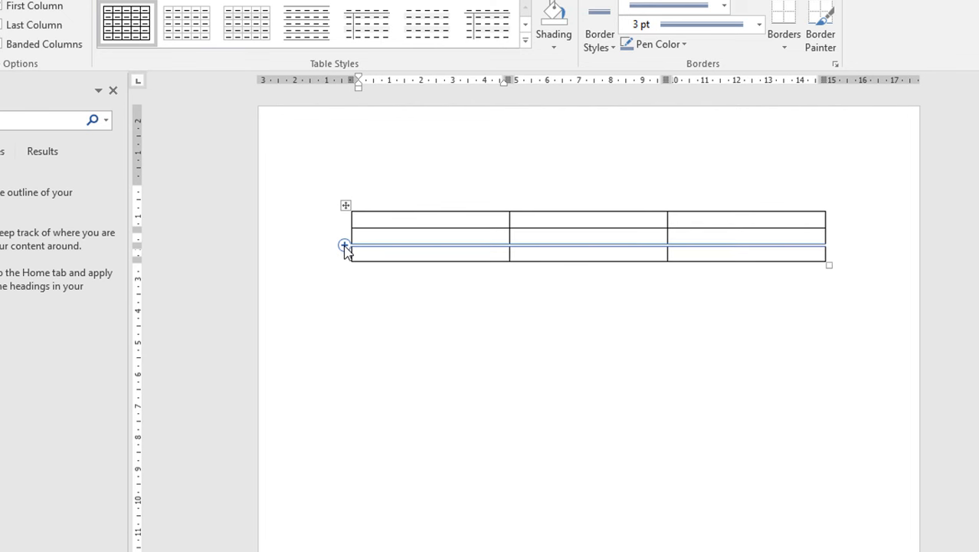
left_click(345, 245)
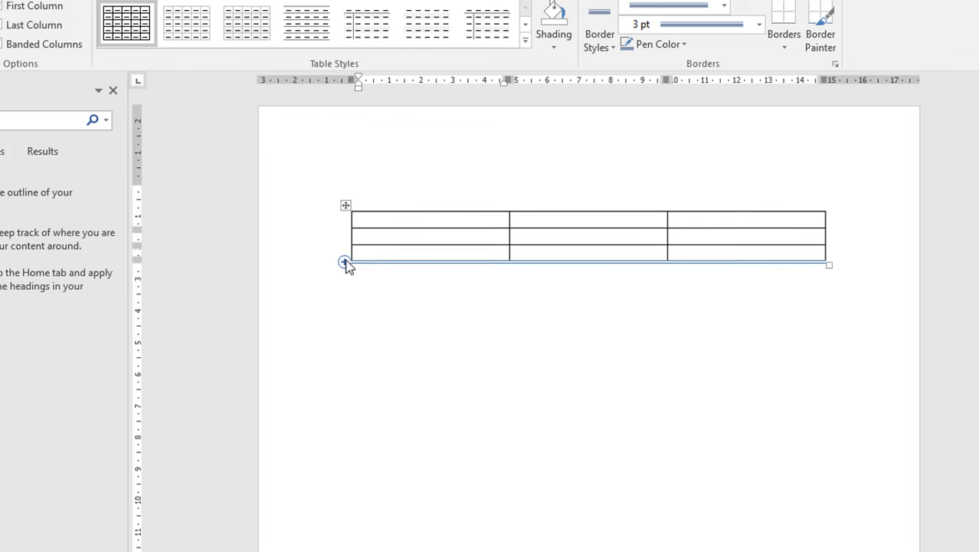
left_click(349, 272)
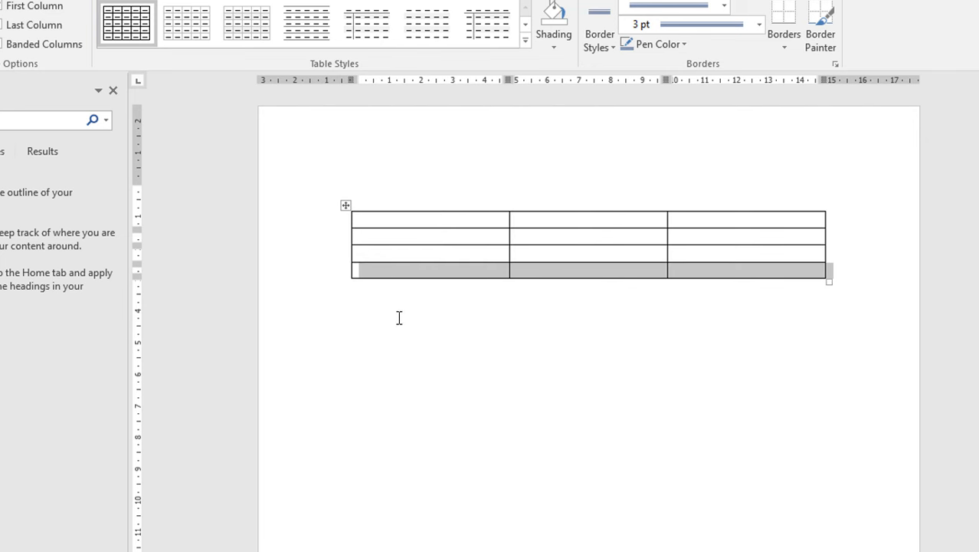
Insert a new column between the table's first and second columns
left_click(387, 268)
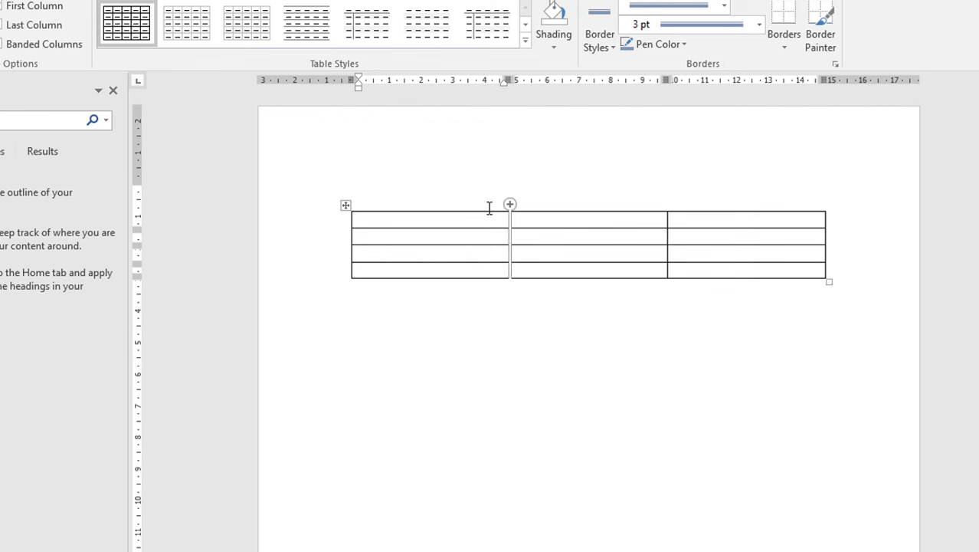
mouse_move(510, 206)
left_click(510, 206)
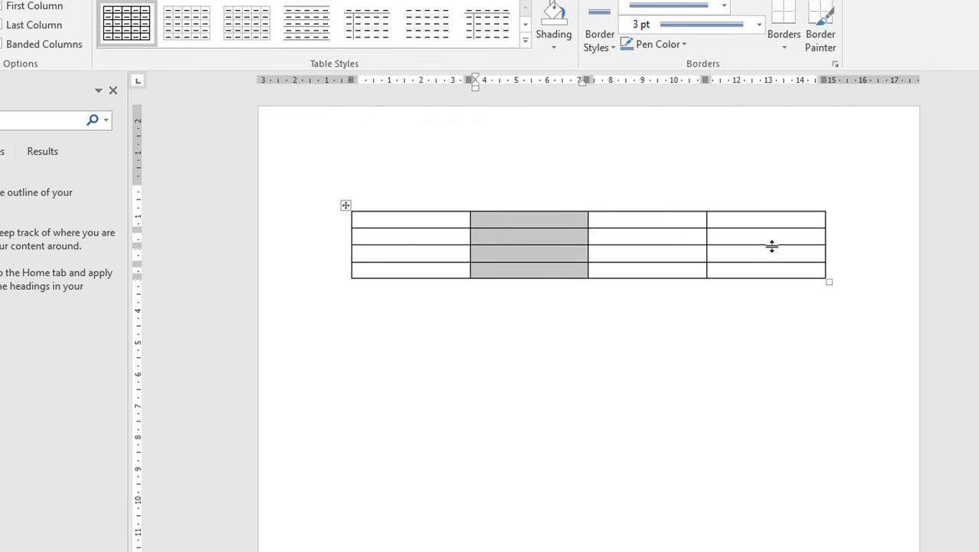
left_click(743, 270)
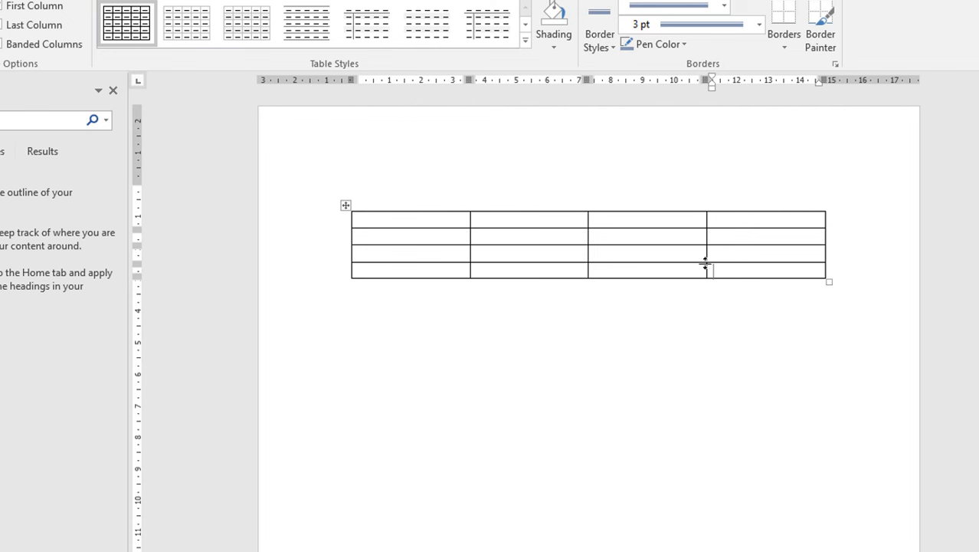
Fill the first column from the second row down with Bolas, Chuteiras and Bonés
left_click(415, 254)
type("Bolas")
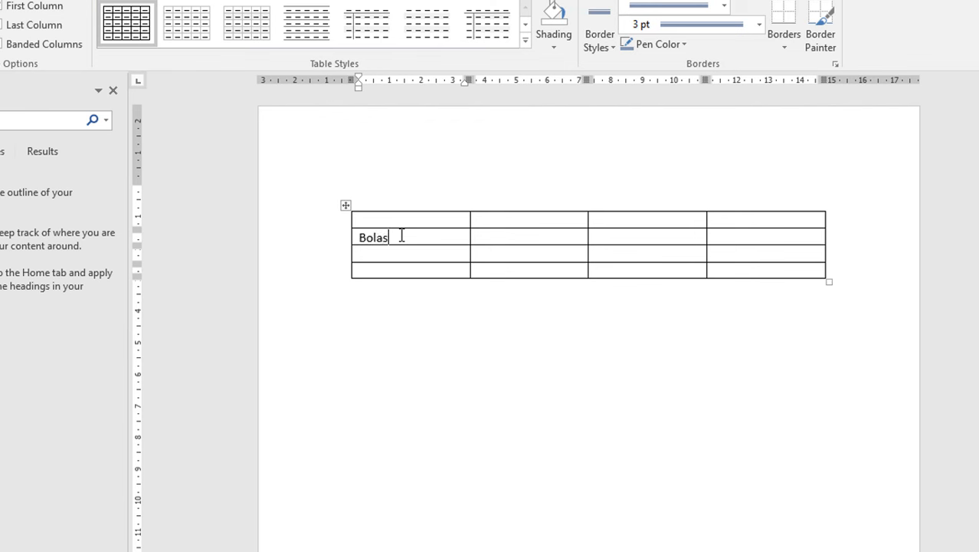
key("Tab")
left_click(400, 251)
type("Chuteiras")
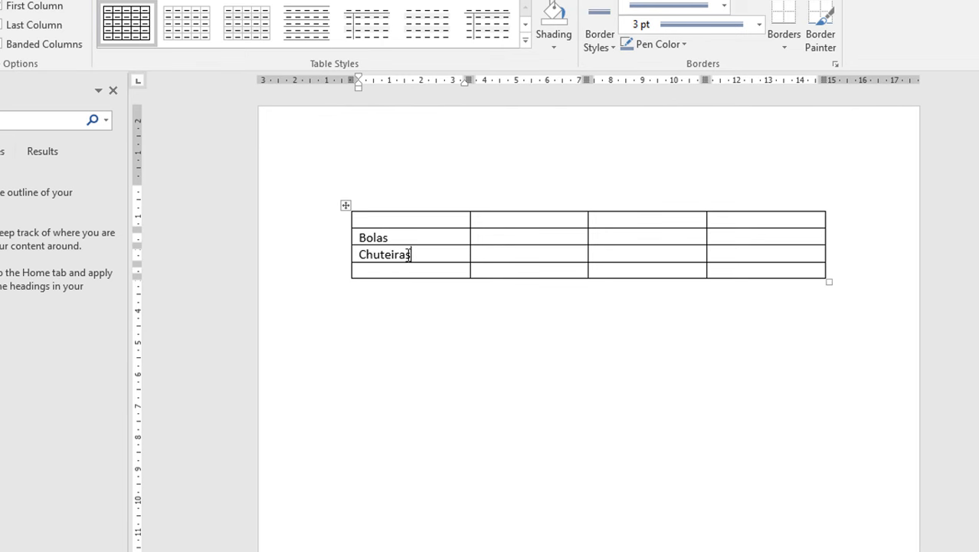
left_click(405, 269)
type("Bonés")
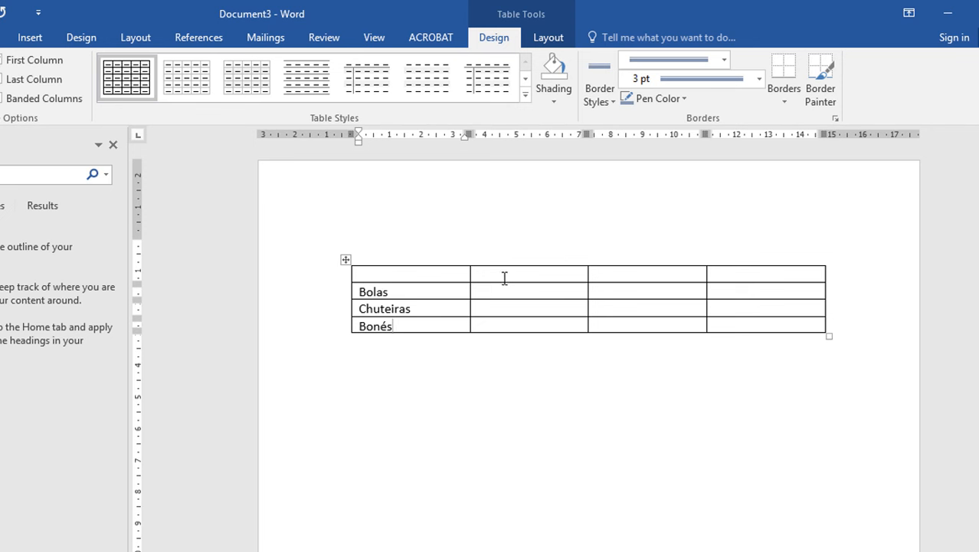
Fill the first row from the second column on with Janeiro, Fevereiro and Março
left_click(505, 229)
type("Janeiro")
left_click(648, 278)
type("Fe")
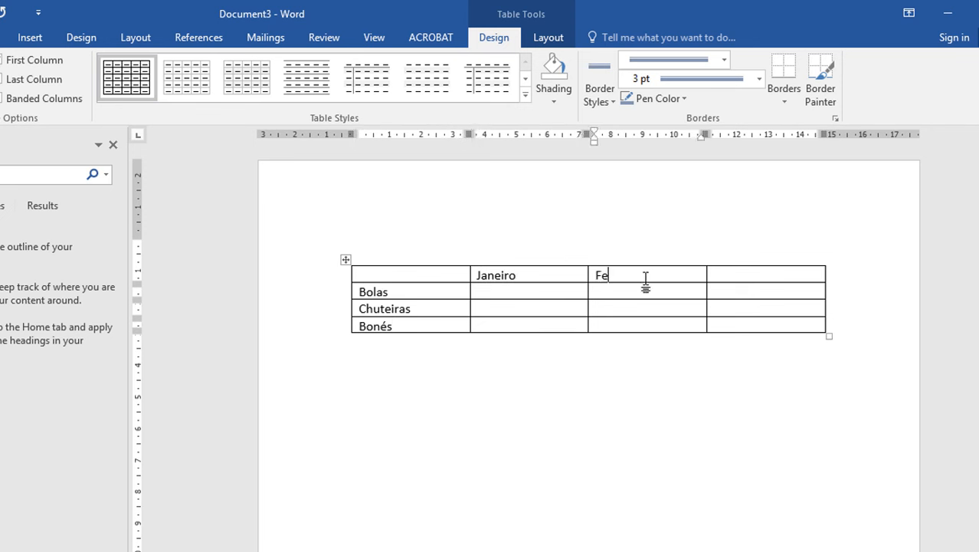
type("vereiro")
key("Tab")
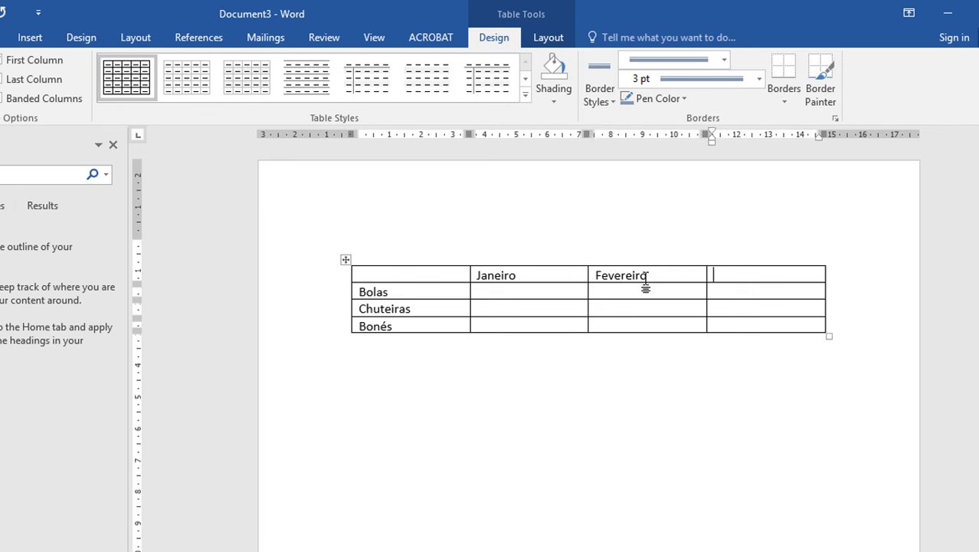
type("Março")
Look through the table's Design and Layout tools with the cursor in the cell below Janeiro
left_click(519, 286)
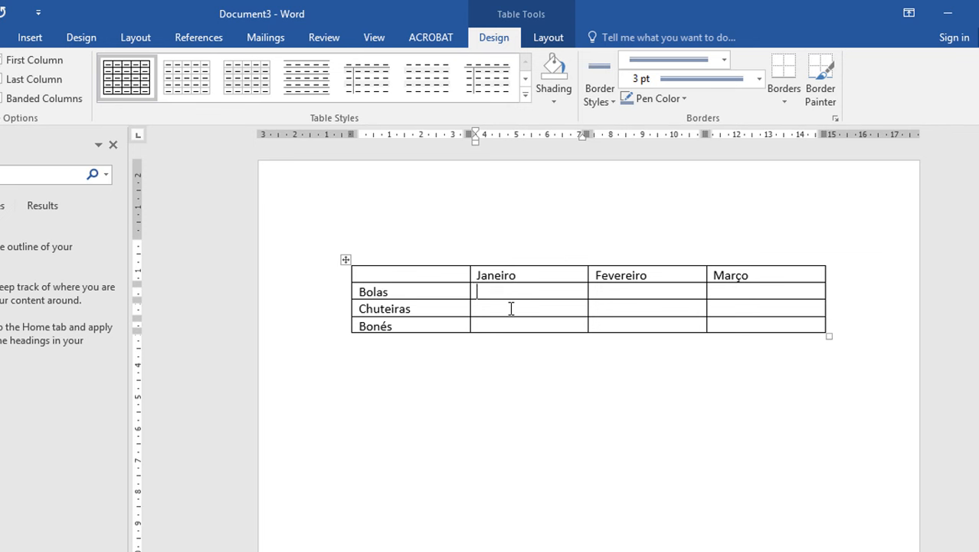
left_click(367, 383)
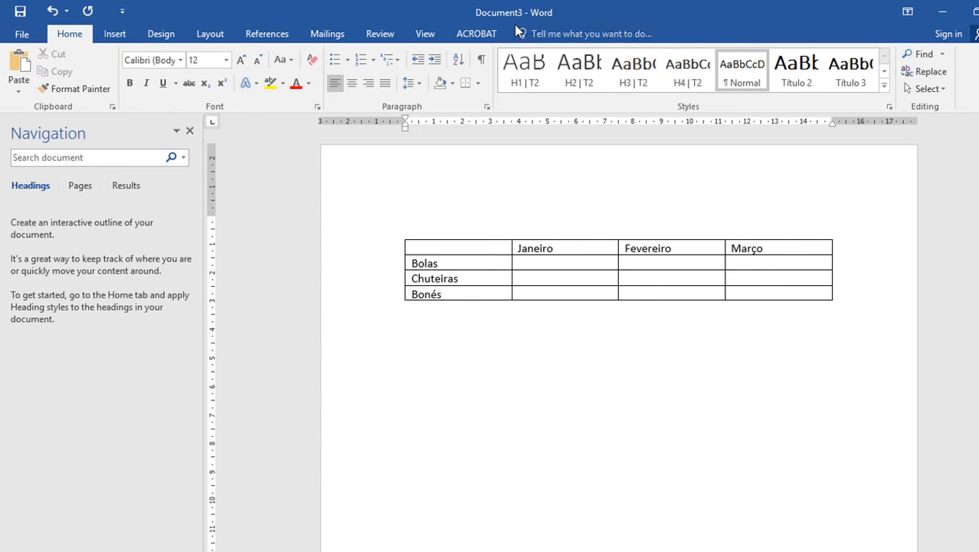
left_click(541, 262)
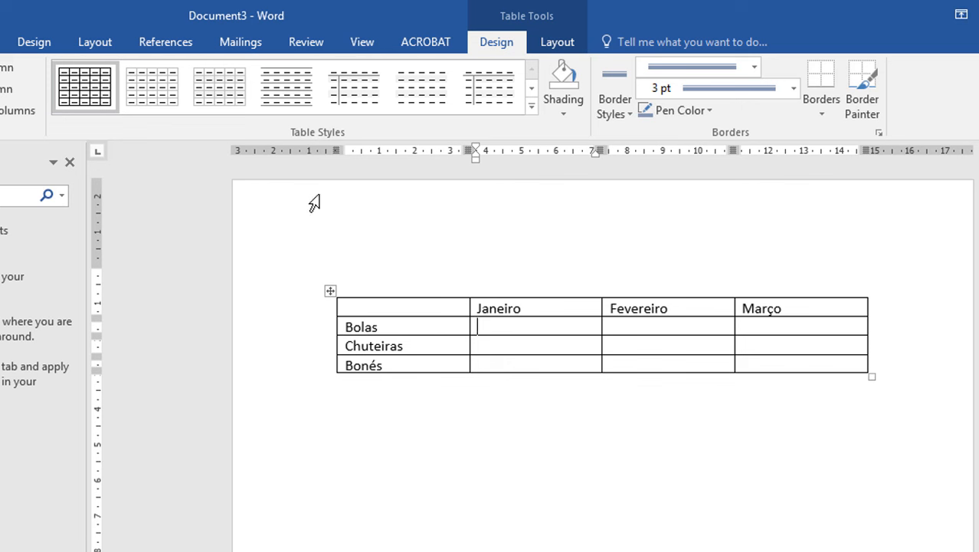
left_click(553, 48)
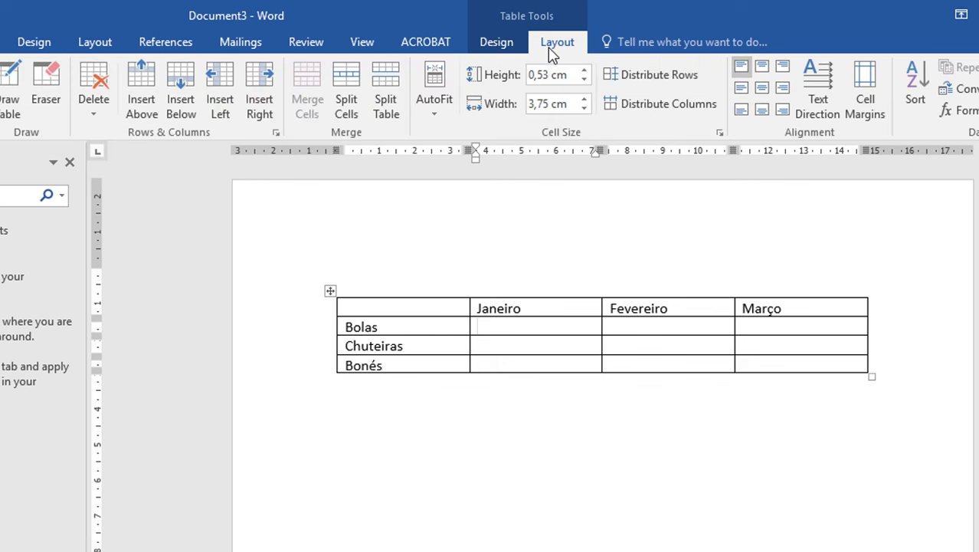
left_click(509, 46)
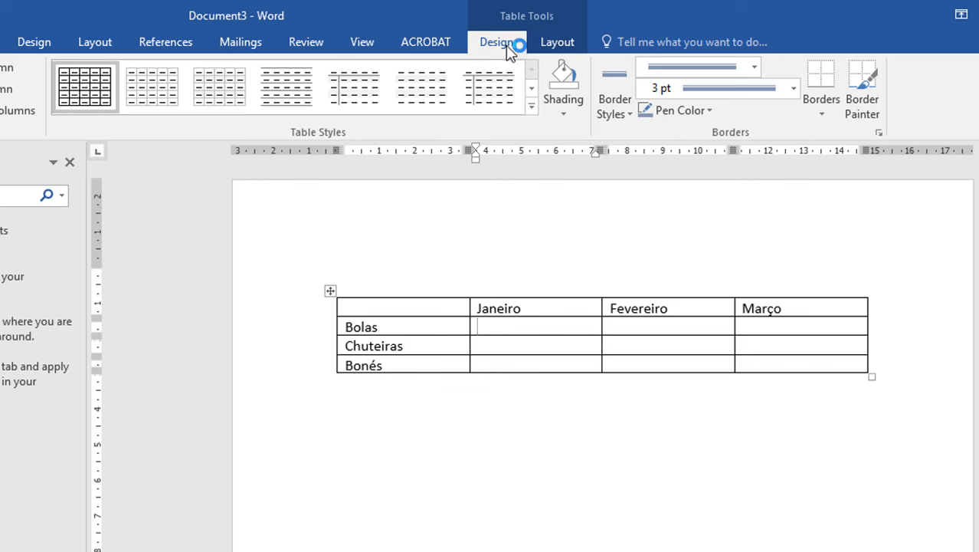
left_click(559, 46)
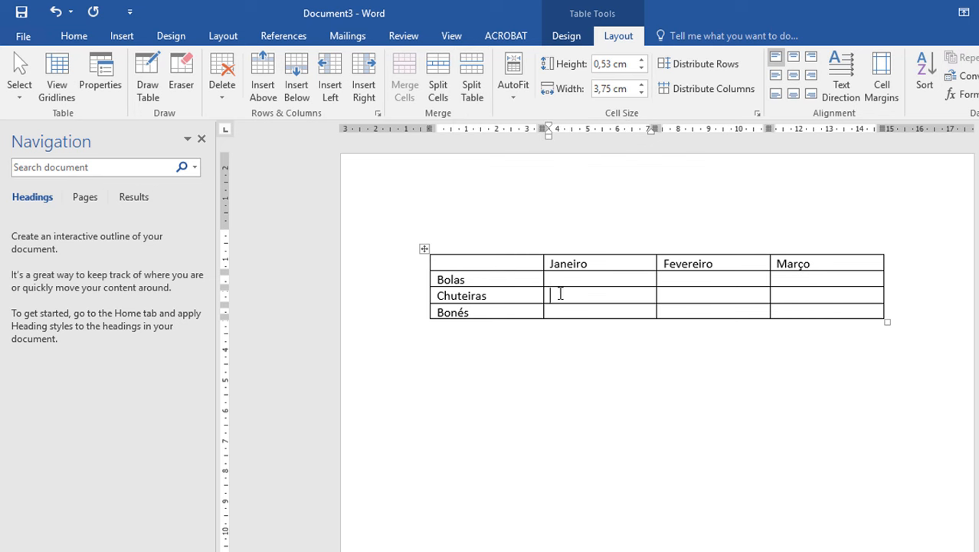
Split the cell where Chuteiras meets Janeiro into 2 columns and 1 row, and undo the split
left_click(438, 75)
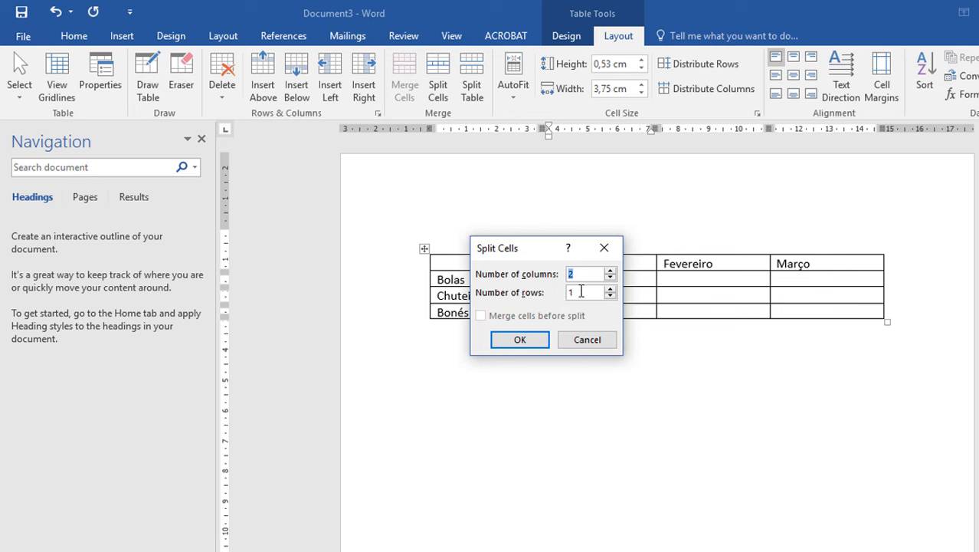
left_click(520, 339)
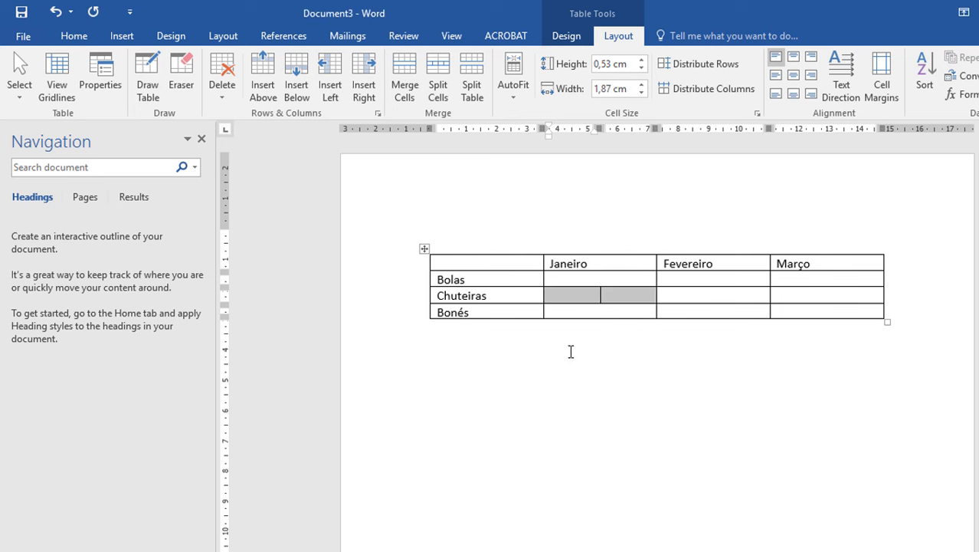
left_click(578, 296)
left_click_drag(586, 293, 613, 292)
left_click(580, 296)
left_click(599, 251)
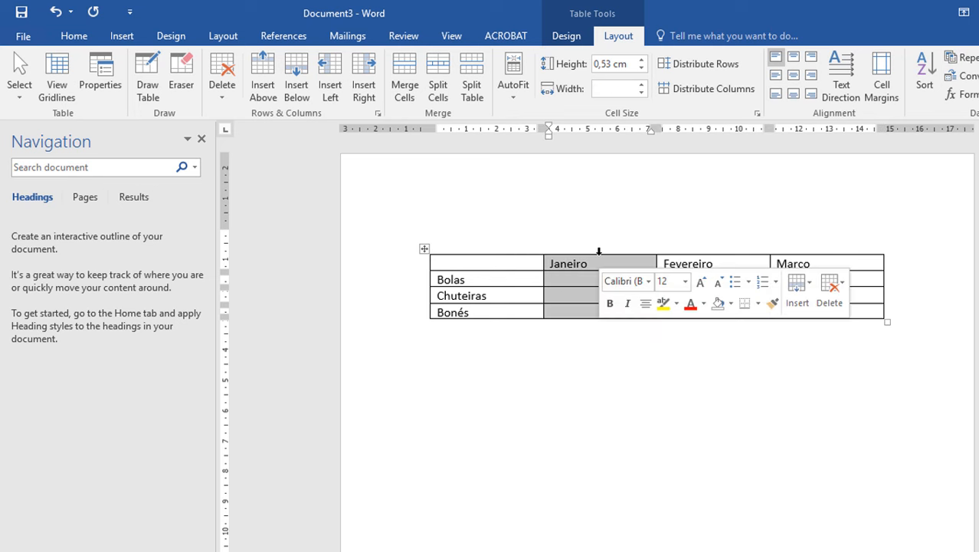
left_click(585, 314)
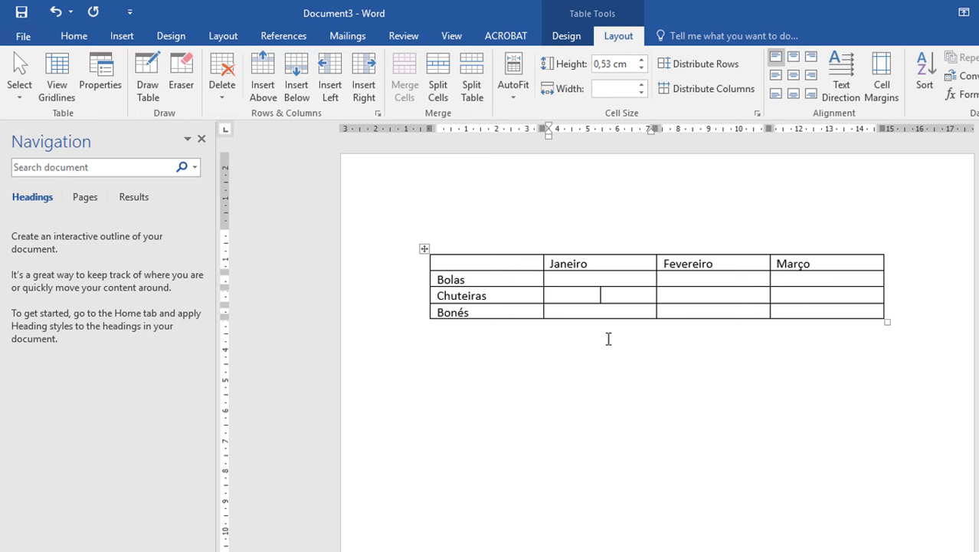
key("ctrl+z")
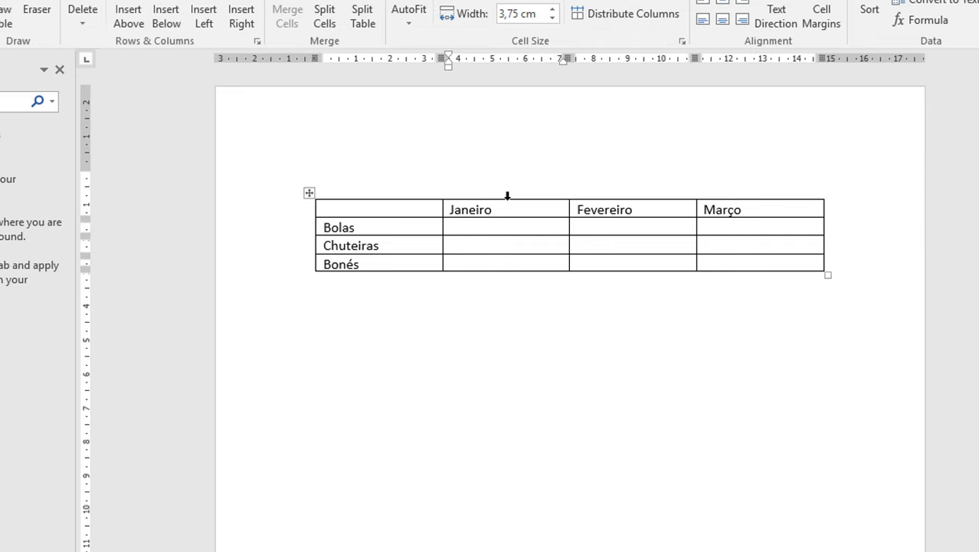
Split the Janeiro column into 3 columns and 4 rows with cells merged before splitting, and undo the split
left_click(507, 196)
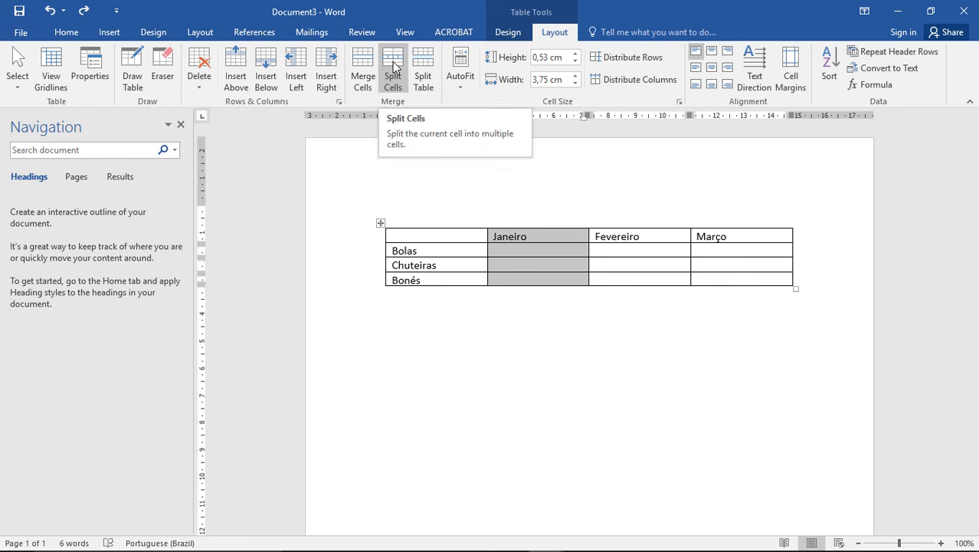
left_click(394, 68)
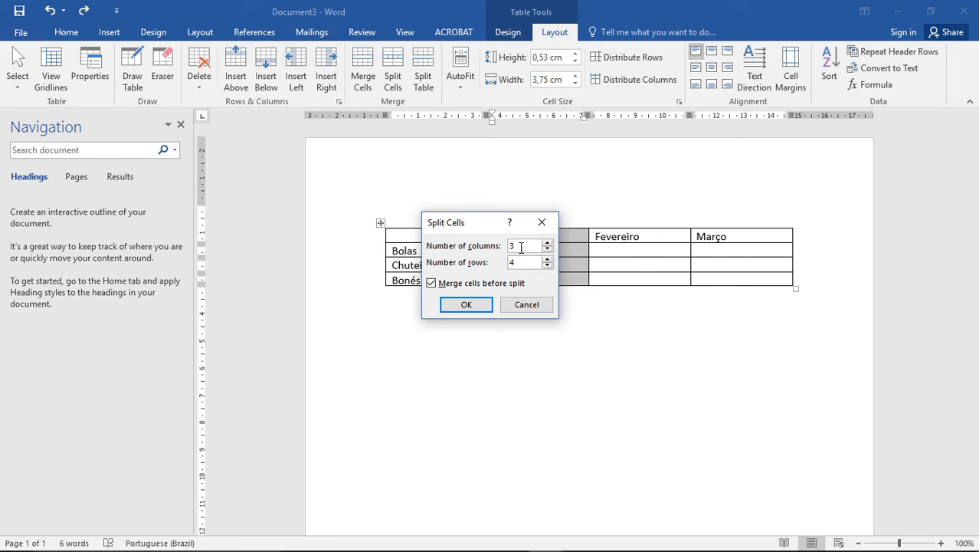
left_click(465, 305)
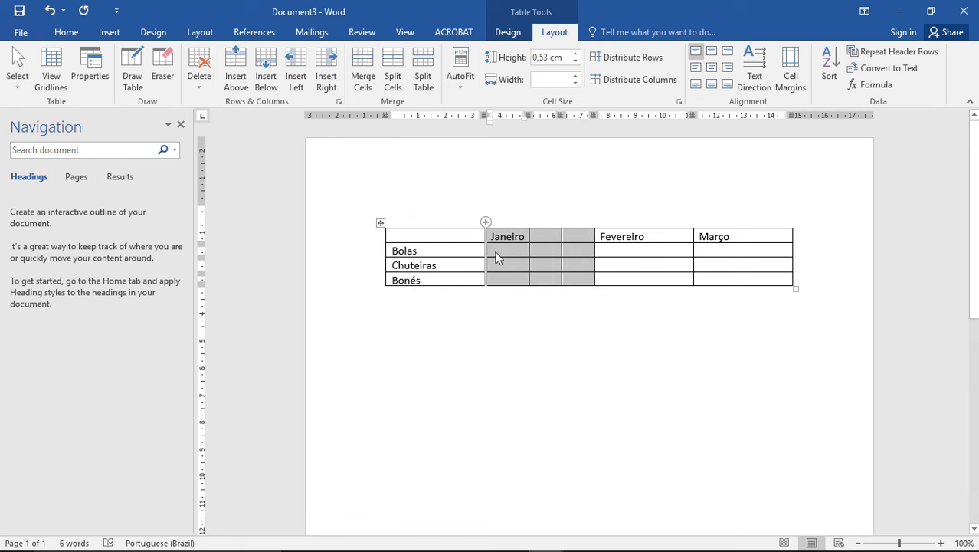
left_click(601, 311)
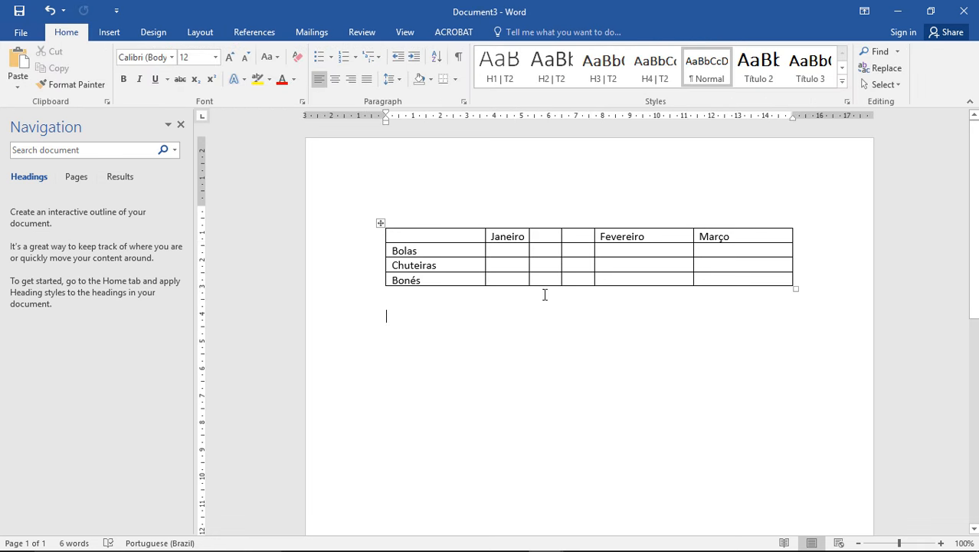
key("ctrl+z")
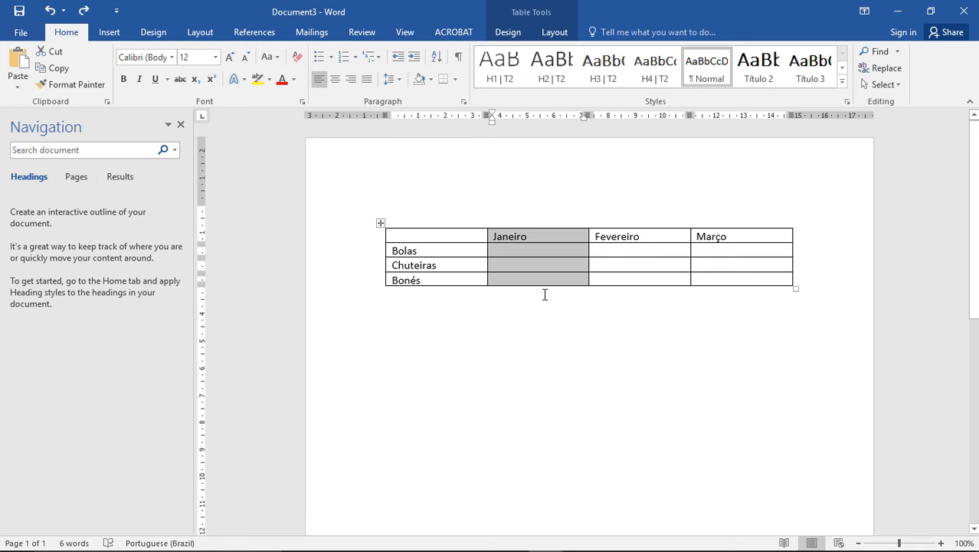
Set the height of the Bolas row to 1,4 cm
left_click(529, 268)
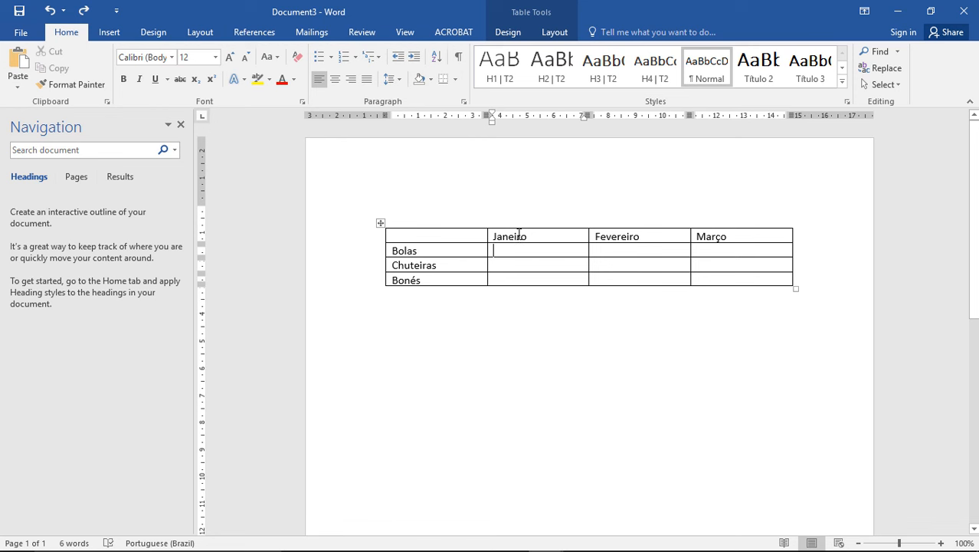
left_click(548, 35)
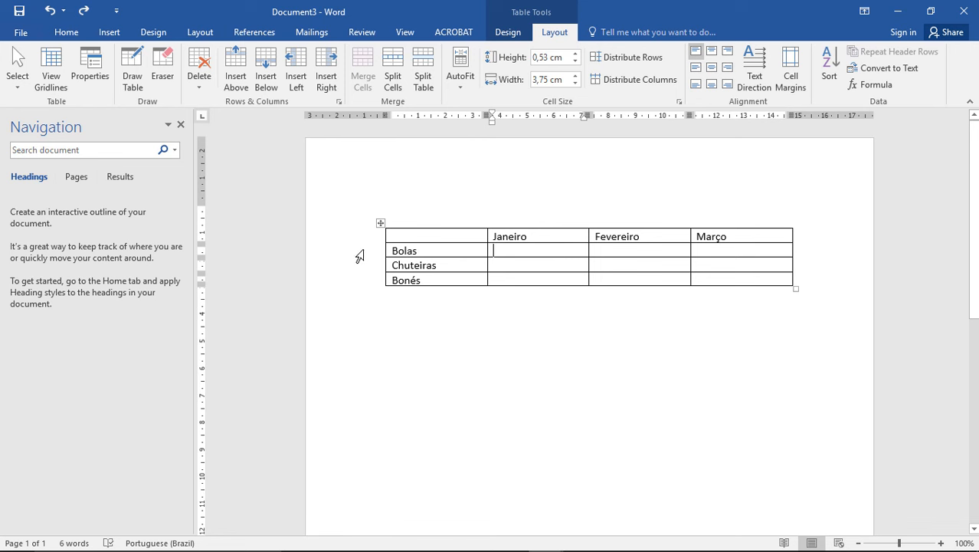
left_click(575, 54)
left_click(576, 55)
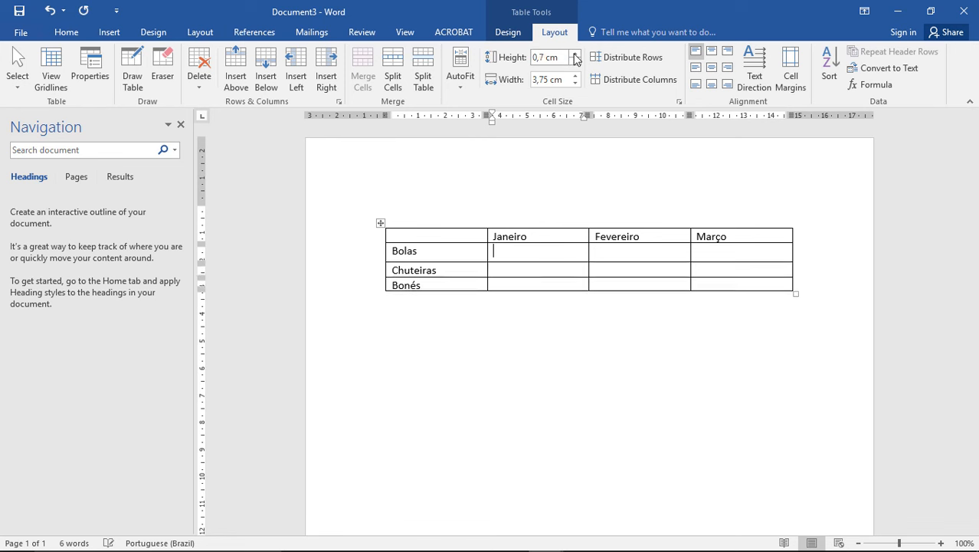
left_click(575, 55)
left_click(575, 55)
left_click(575, 54)
left_click(575, 54)
left_click(576, 55)
left_click(576, 54)
left_click(575, 54)
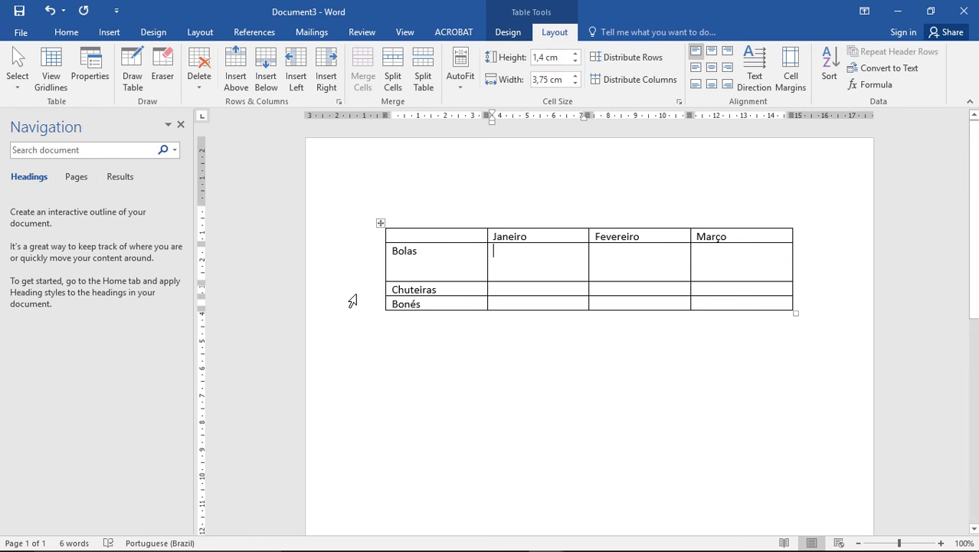
Set the height of the Chuteiras and Bonés rows to 1,5 cm
left_click_drag(353, 299, 349, 313)
left_click(576, 55)
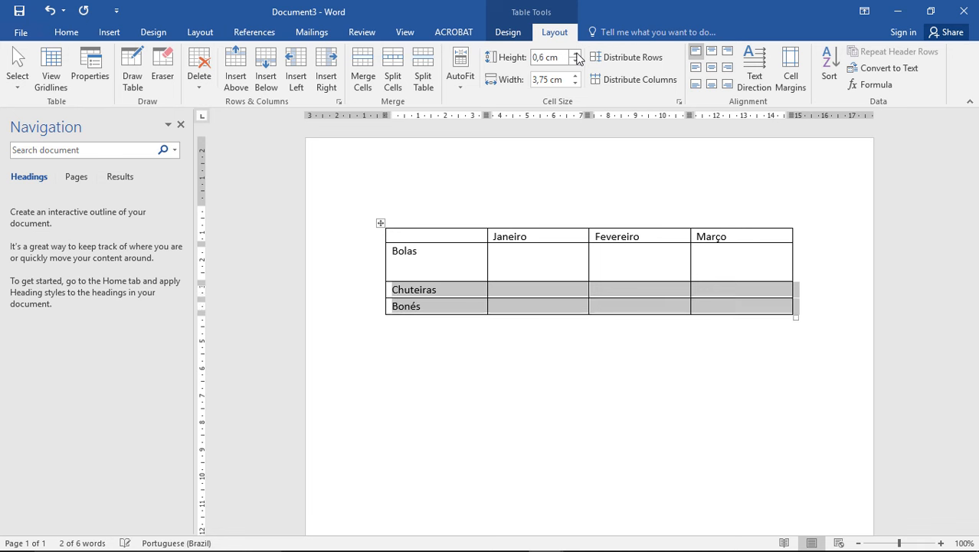
left_click(576, 54)
left_click(575, 54)
left_click(575, 55)
left_click(575, 54)
left_click(575, 55)
left_click(576, 55)
left_click(576, 54)
left_click(575, 54)
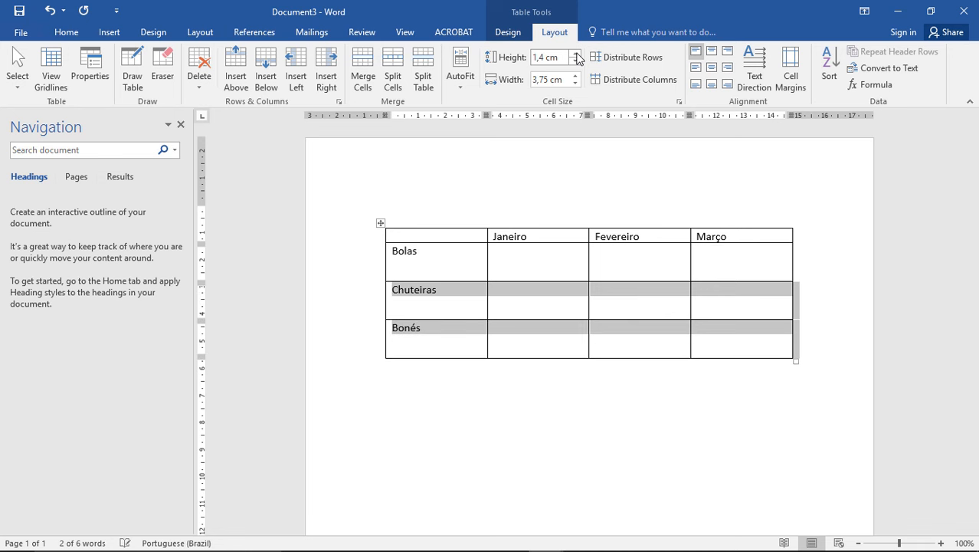
left_click(575, 55)
Set the height of the Bolas, Chuteiras and Bonés rows together to 2,2 cm
left_click_drag(340, 256, 344, 352)
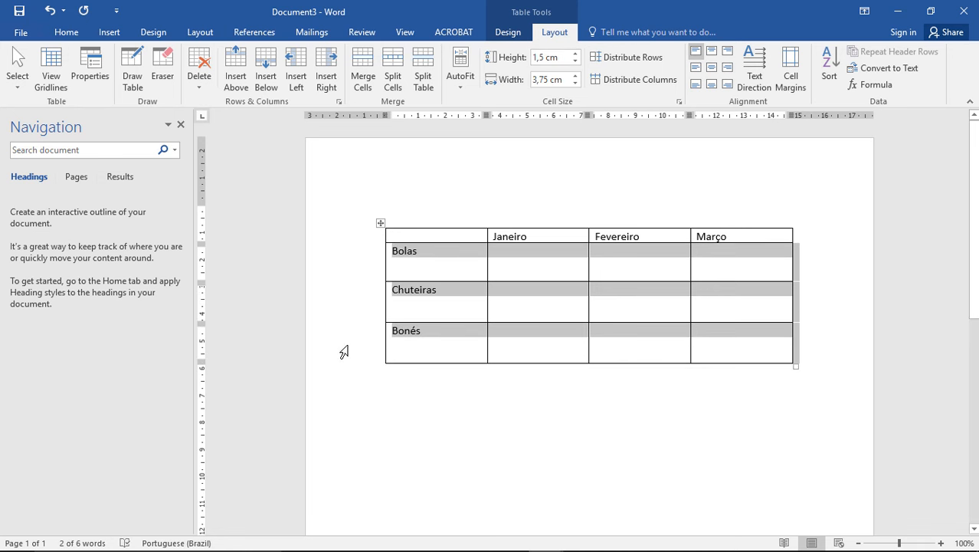
left_click(575, 61)
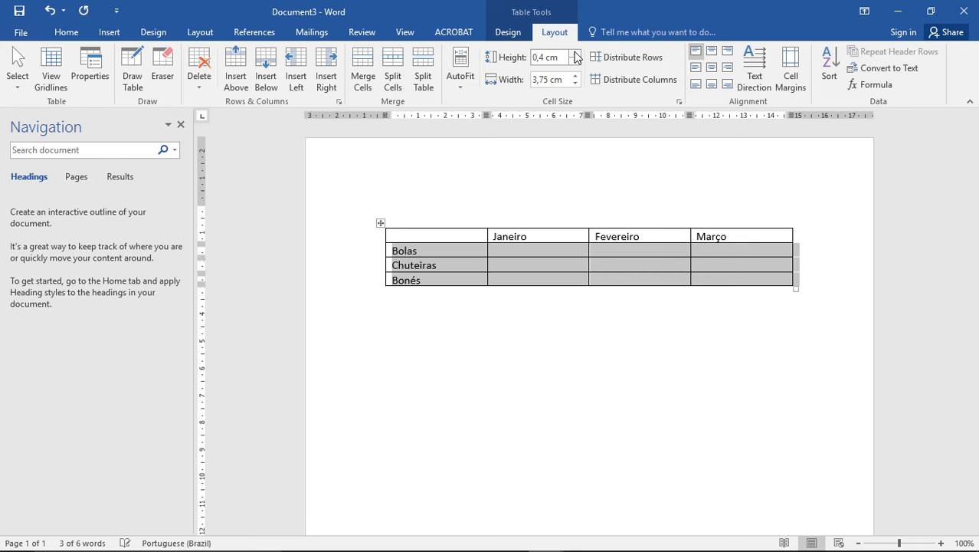
left_click(575, 54)
left_click(576, 54)
left_click(576, 54)
left_click(576, 55)
left_click(575, 54)
left_click(576, 55)
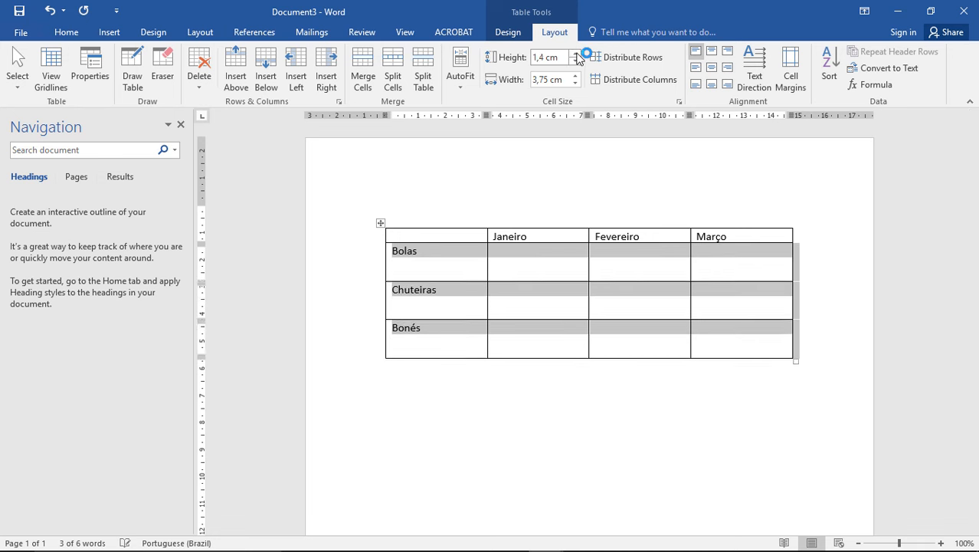
left_click(576, 54)
left_click(575, 55)
left_click(575, 54)
left_click(576, 55)
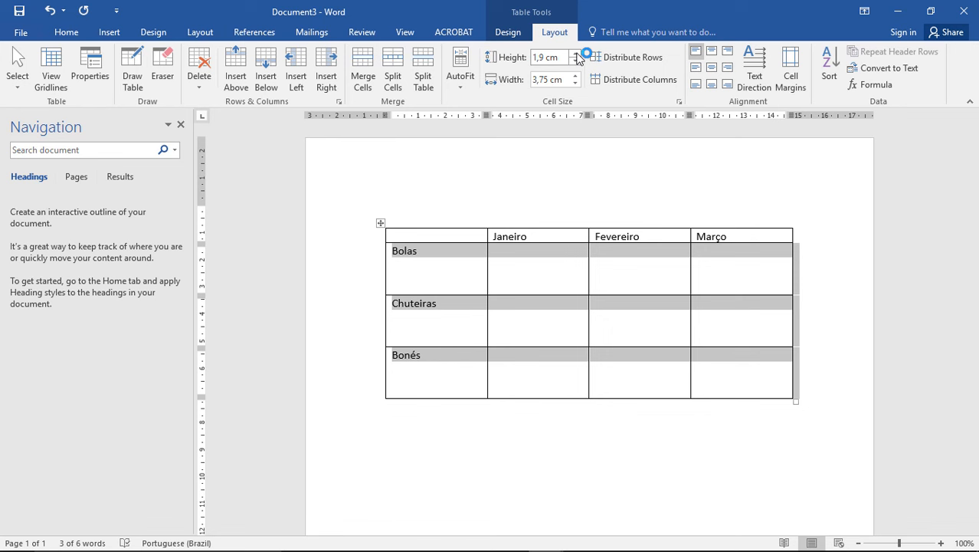
left_click(575, 55)
left_click(576, 55)
left_click(575, 54)
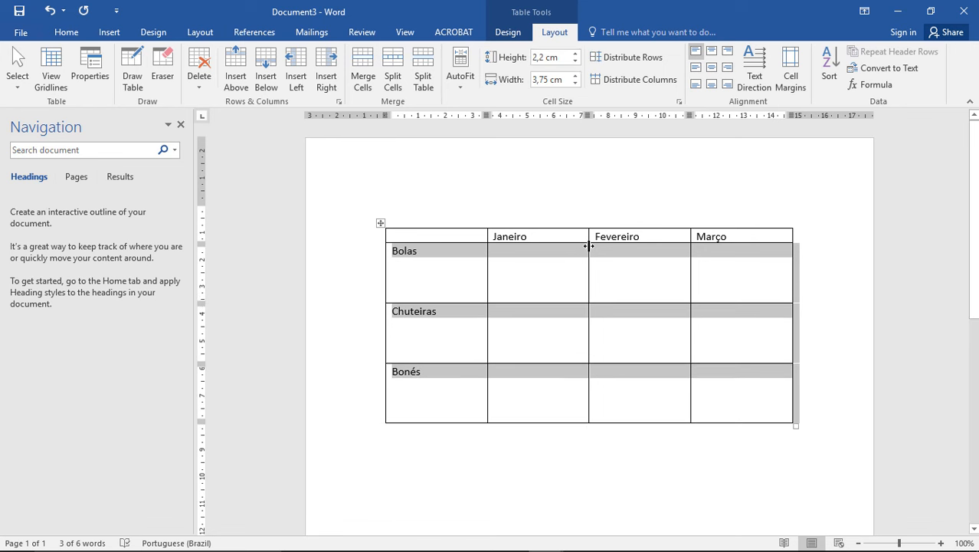
Undo the last height changes made to the Bolas, Chuteiras and Bonés rows
key("ctrl+z")
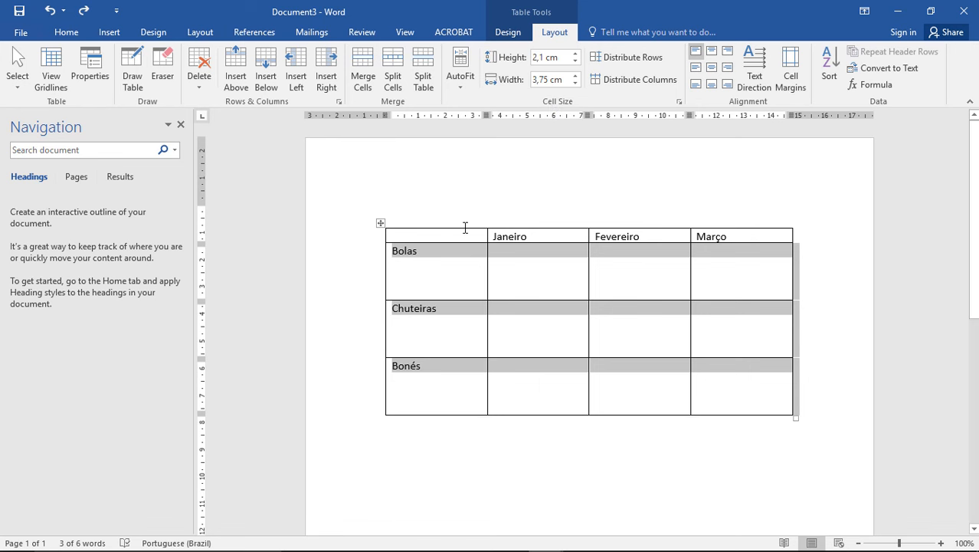
key("ctrl+z")
key("ctrl+z")
key("ctrl+z")
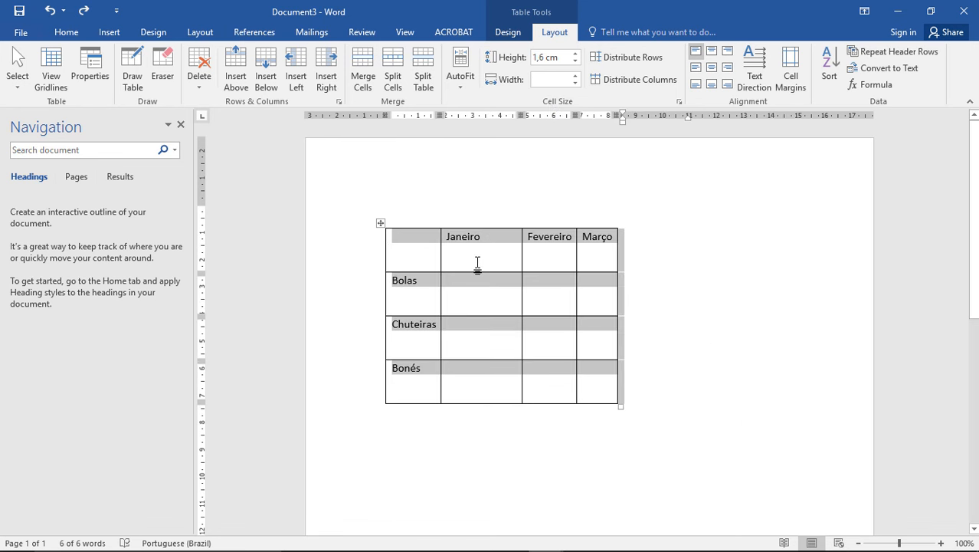
Set the width of the Janeiro column to 3,7 cm
left_click(482, 232)
left_click(488, 227)
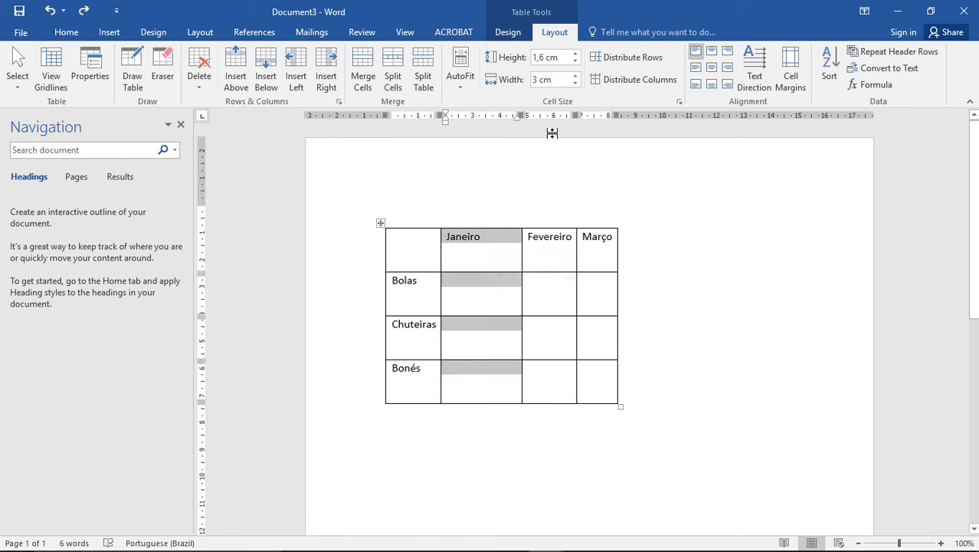
left_click(576, 77)
left_click(575, 77)
left_click(575, 77)
left_click(575, 76)
left_click(576, 77)
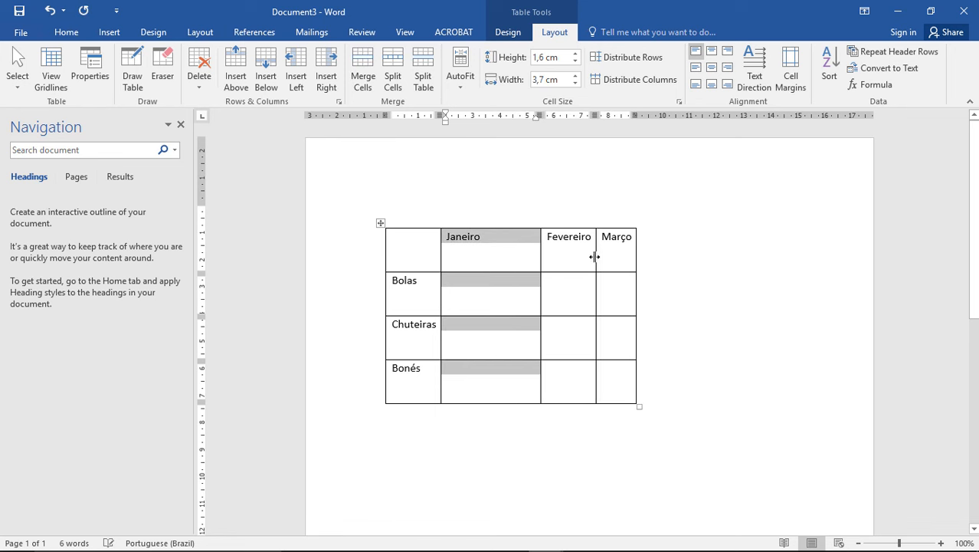
Set the width of the Fevereiro column to 3,4 cm
left_click(585, 227)
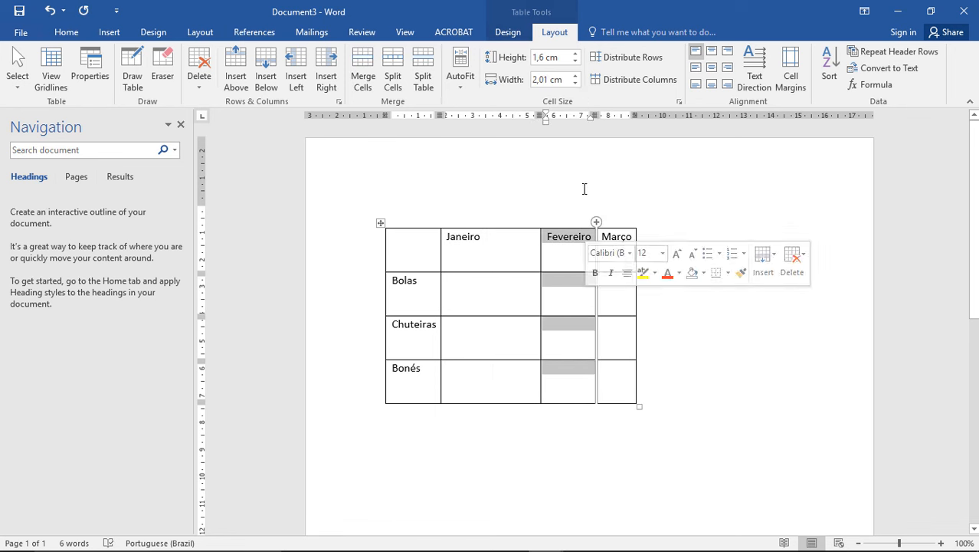
left_click(575, 76)
left_click(575, 77)
left_click(575, 77)
left_click(575, 76)
left_click(575, 76)
left_click(575, 76)
left_click(576, 77)
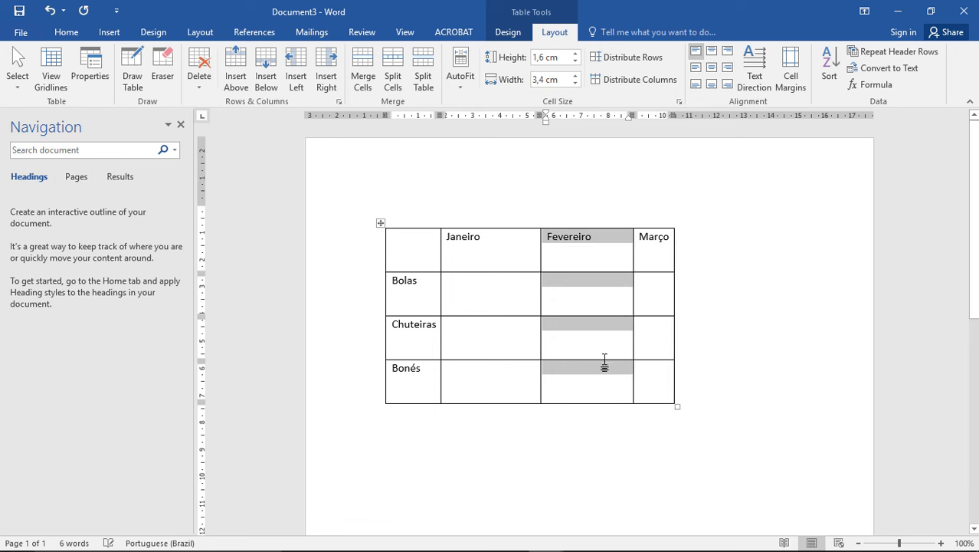
Move the border between Janeiro and Fevereiro freehand to narrow the Janeiro column and widen the Fevereiro column
left_click(658, 288)
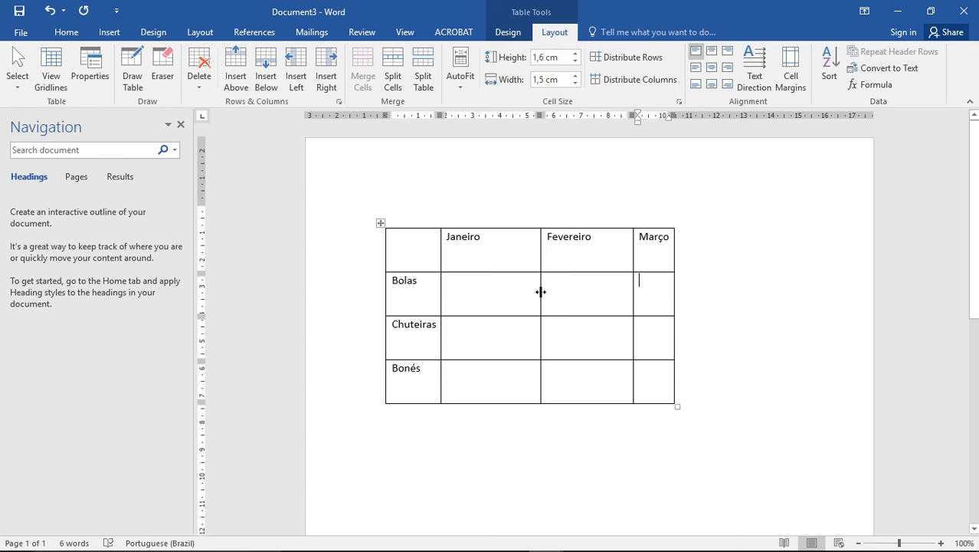
left_click_drag(540, 291, 514, 299)
left_click(661, 296)
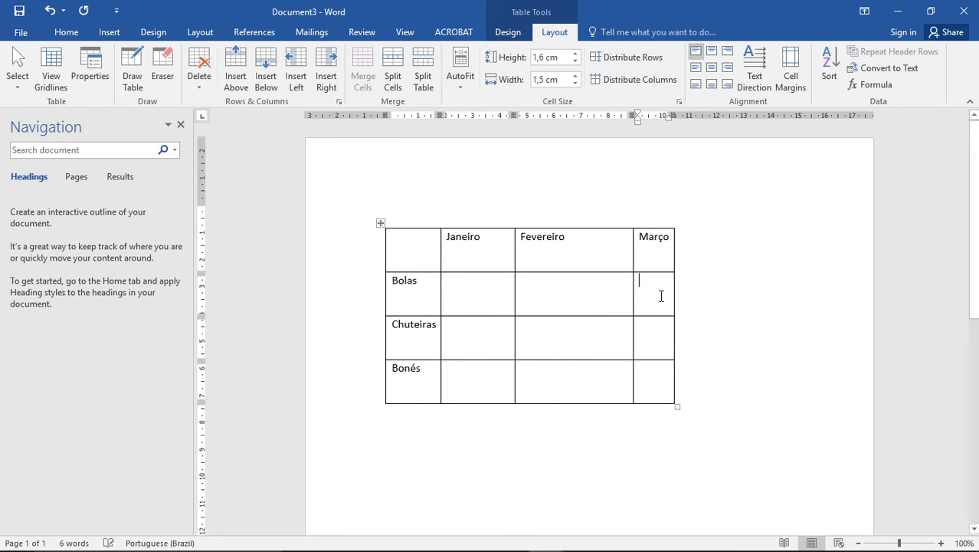
Move borders freehand to narrow the Fevereiro column to about 2,5 cm, widen Março to about 5,25 cm and shorten the Bolas row
left_click_drag(632, 294, 582, 293)
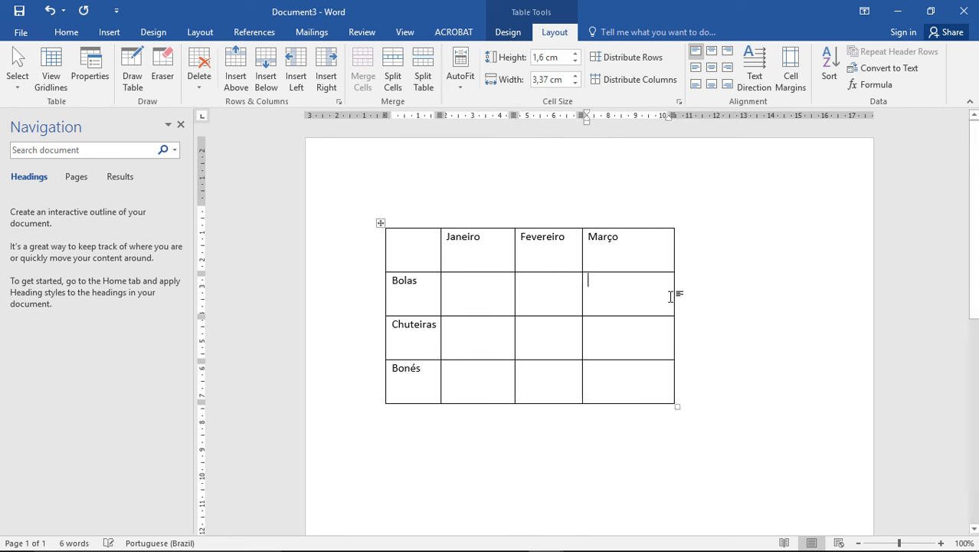
left_click_drag(674, 296, 726, 300)
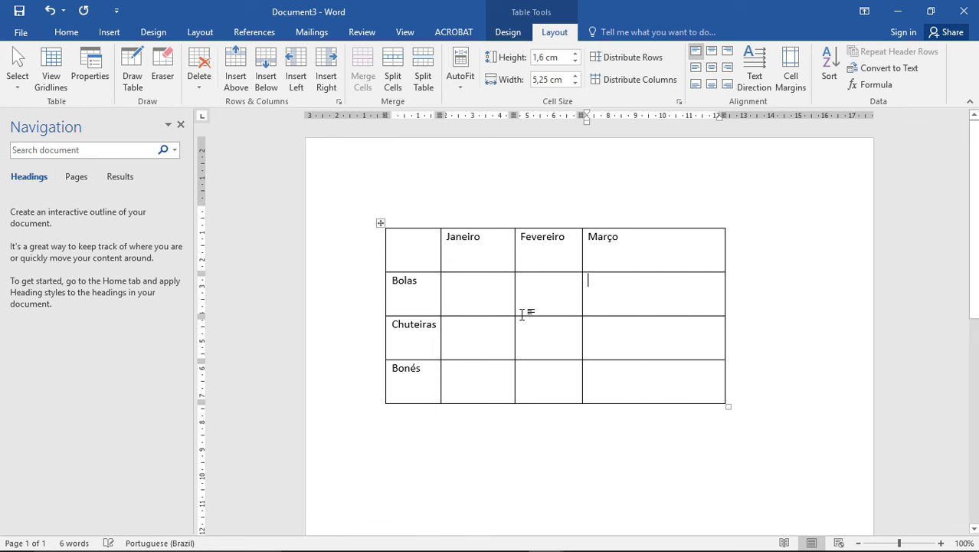
mouse_move(529, 315)
left_mouse_down()
mouse_move(533, 400)
mouse_move(545, 307)
left_mouse_up()
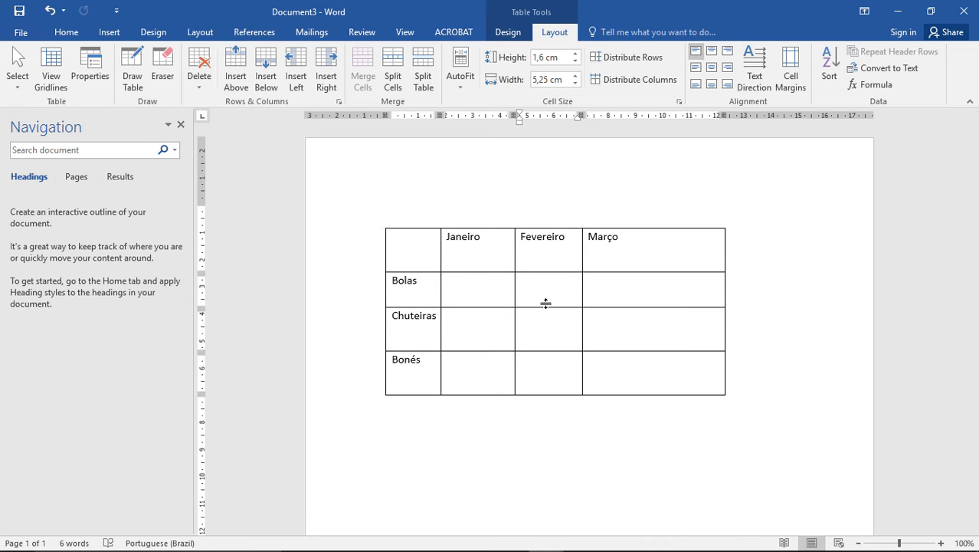
left_click(556, 338)
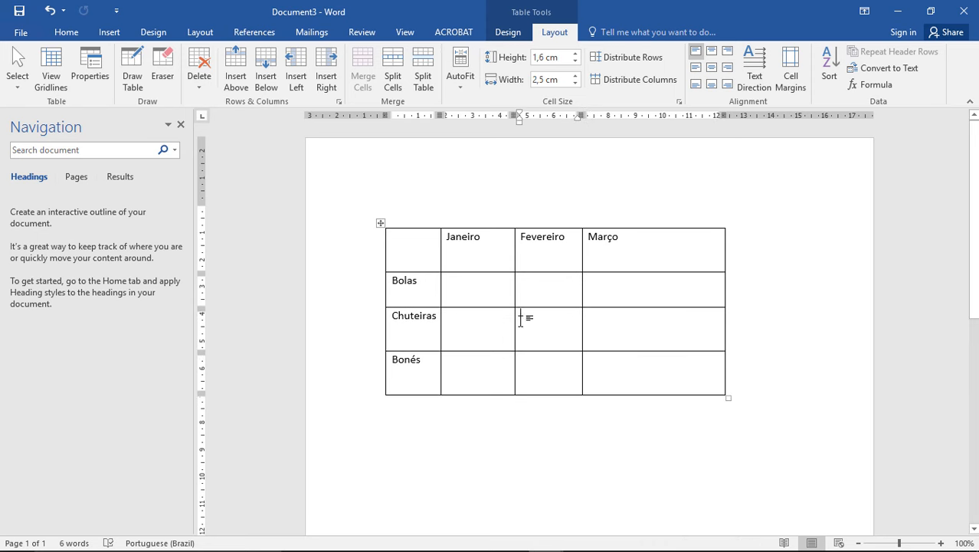
Distribute all columns and rows of the whole table evenly
left_click(380, 222)
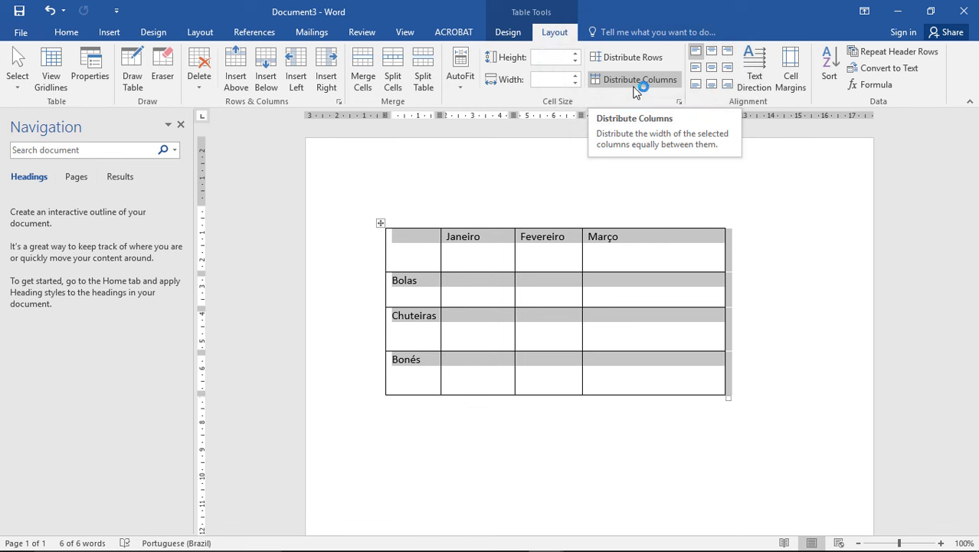
left_click(634, 84)
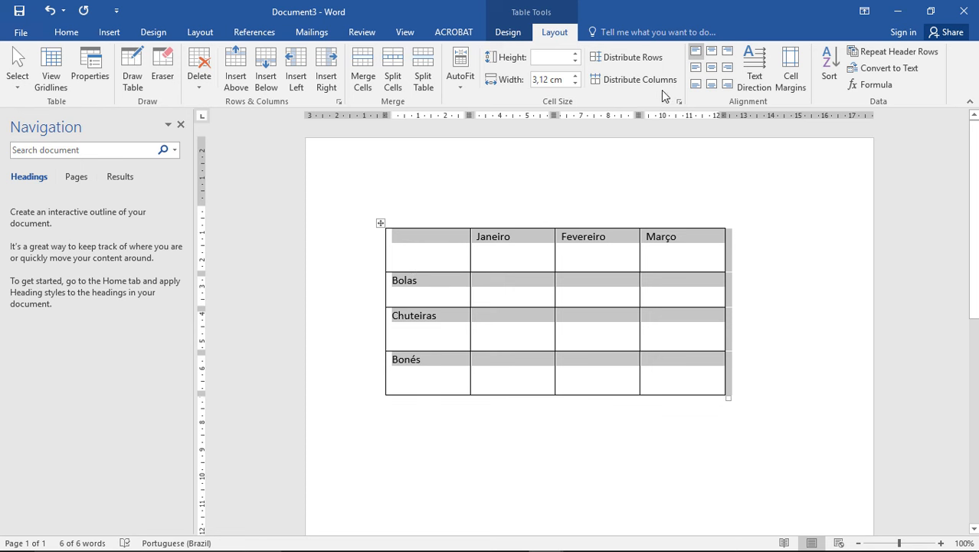
left_click(646, 58)
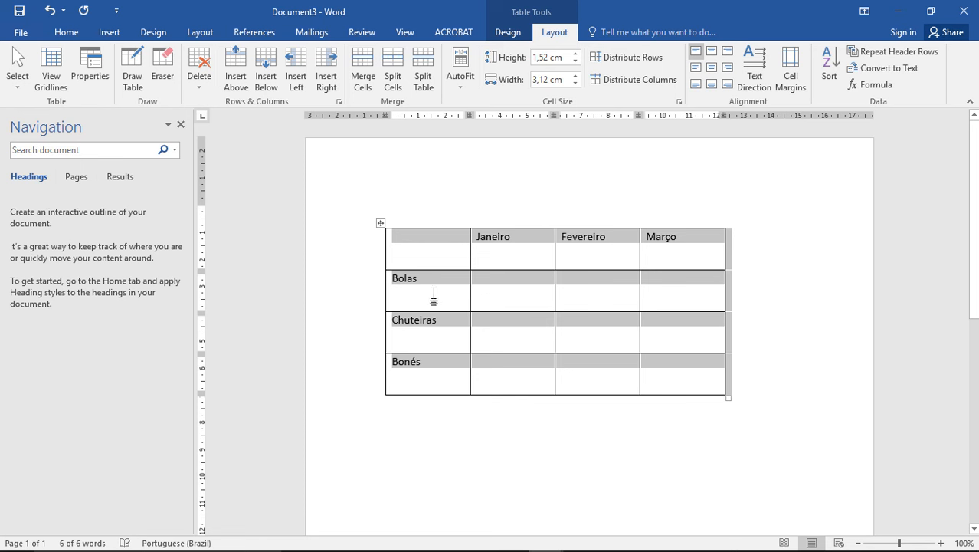
left_click(427, 253)
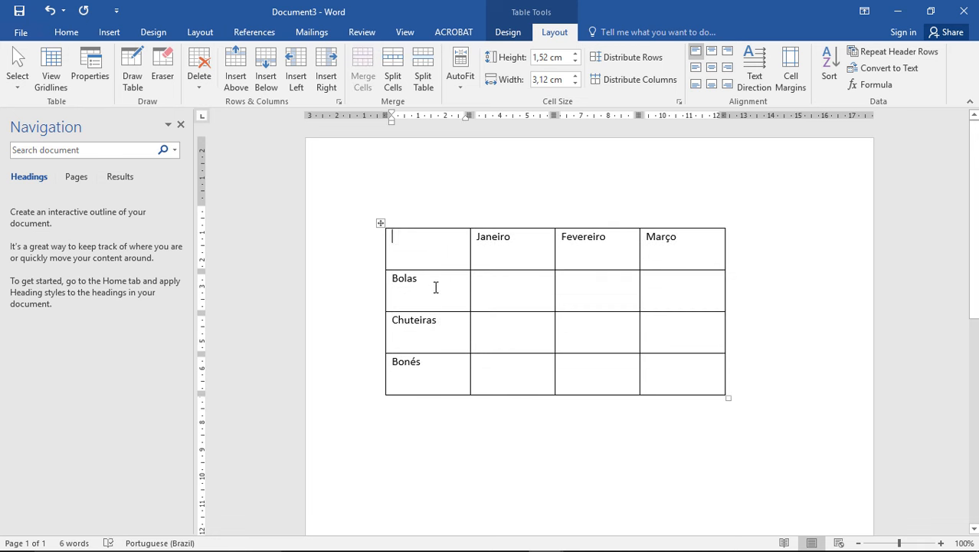
left_click(441, 299)
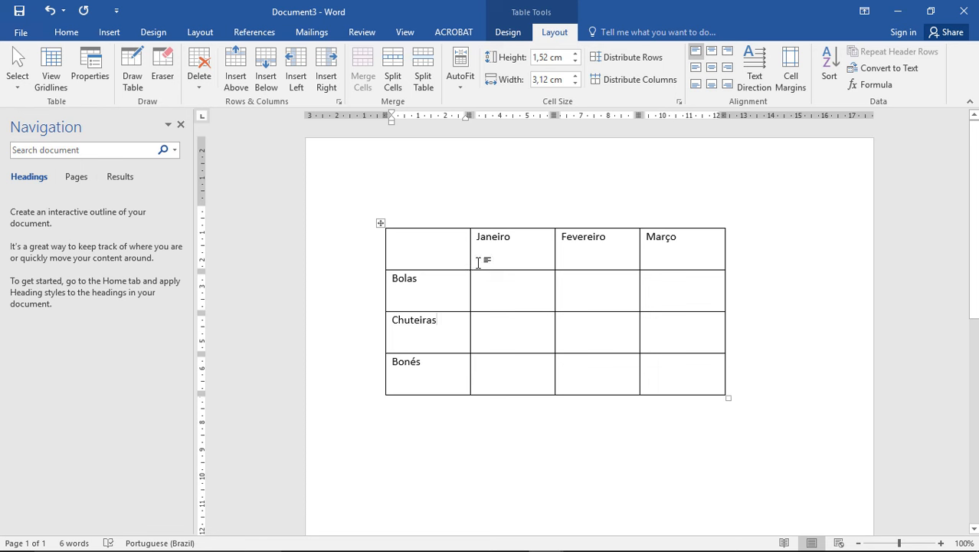
Erase the outer top, lower and Fevereiro-side borders of the Janeiro cell and the inner borders of the Janeiro and Fevereiro cells below
left_click(163, 69)
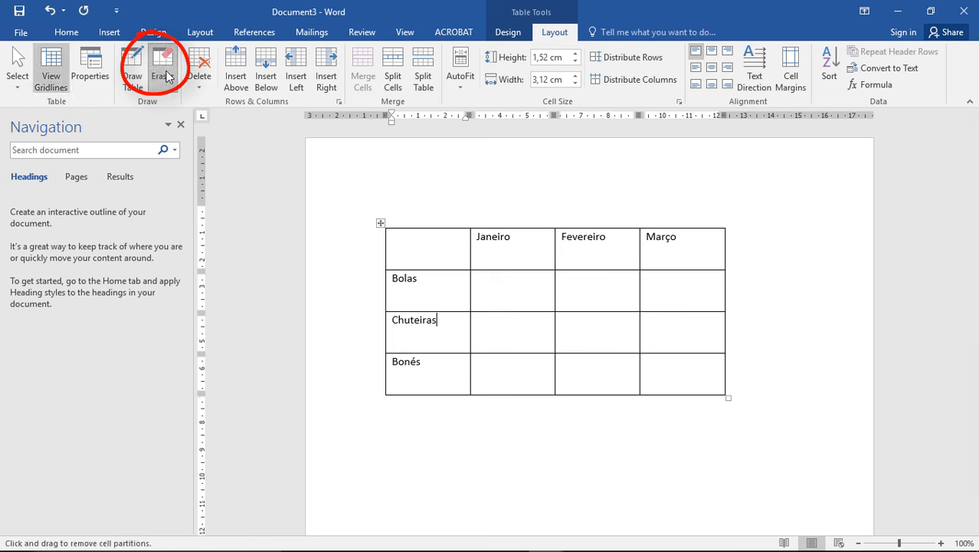
left_click(524, 229)
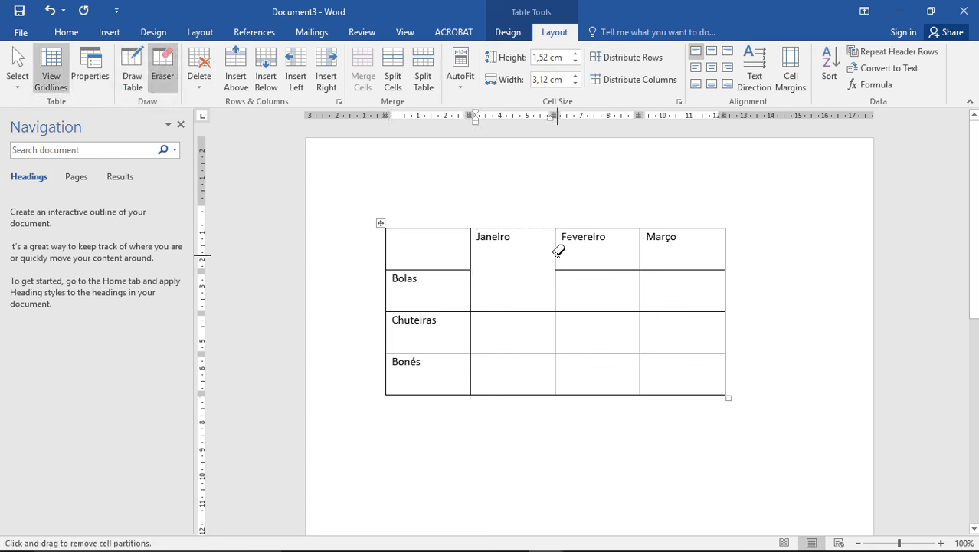
left_click_drag(558, 250, 557, 272)
left_click_drag(559, 312, 559, 345)
left_click(524, 310)
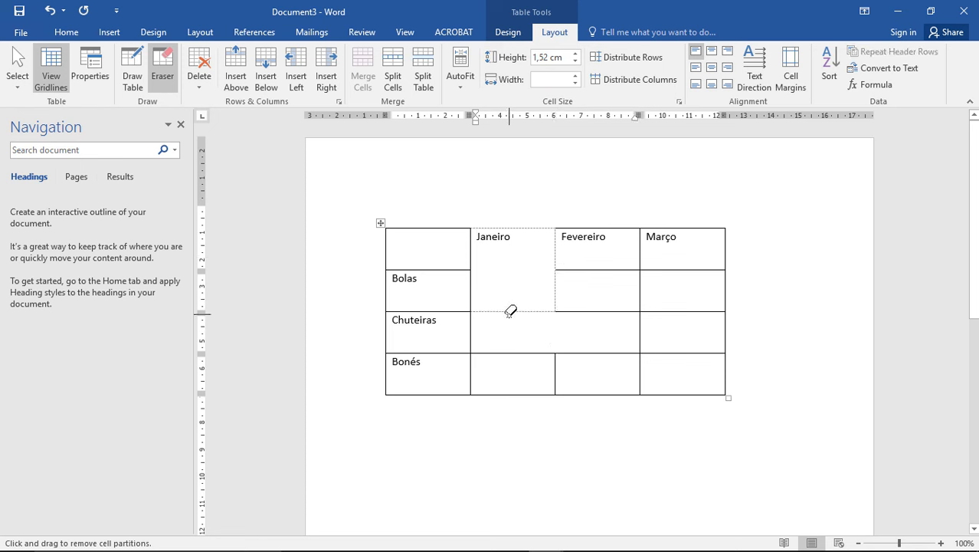
left_click(520, 352)
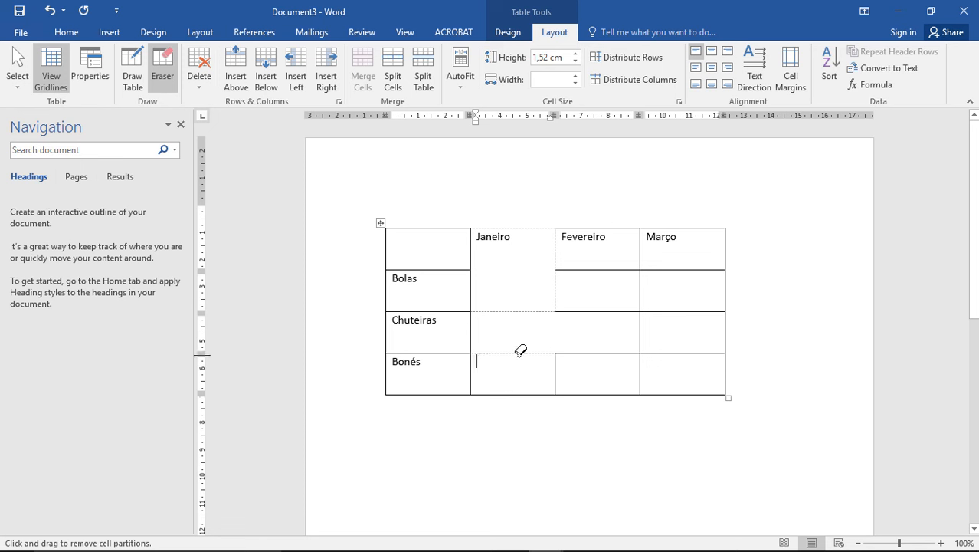
left_click(559, 365)
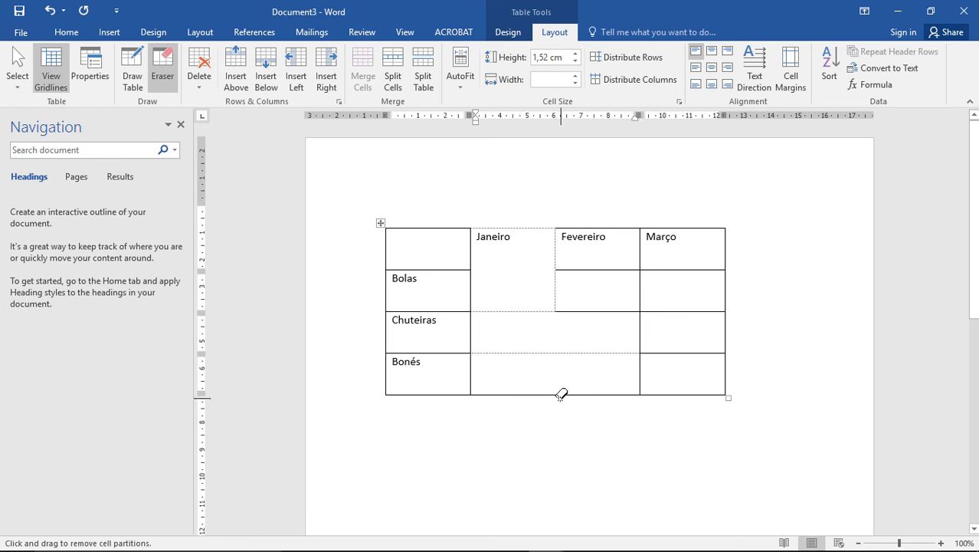
key("Escape")
left_click(546, 303)
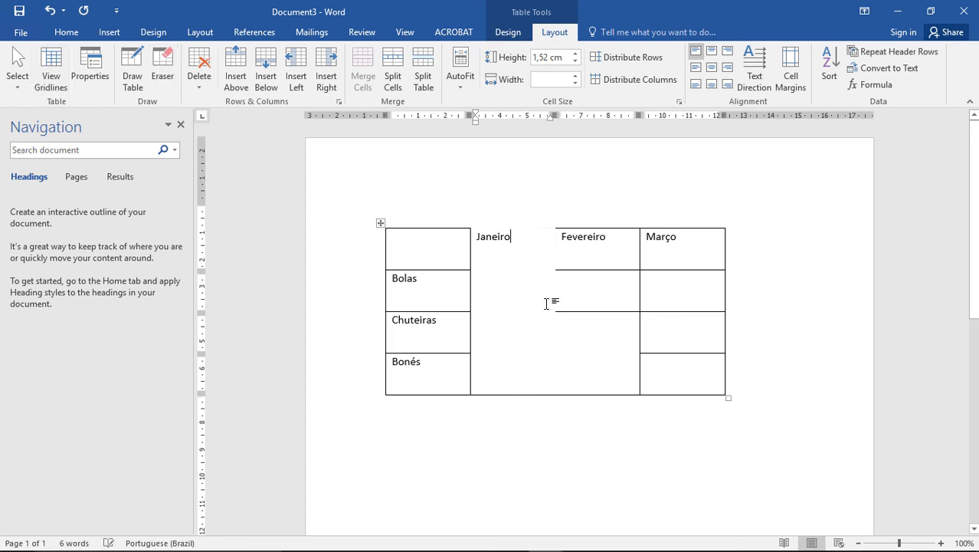
Erase borders to merge Fevereiro with Março and Bolas, Chuteiras and Bonés into single cells, and remove the border before Janeiro
left_click(162, 70)
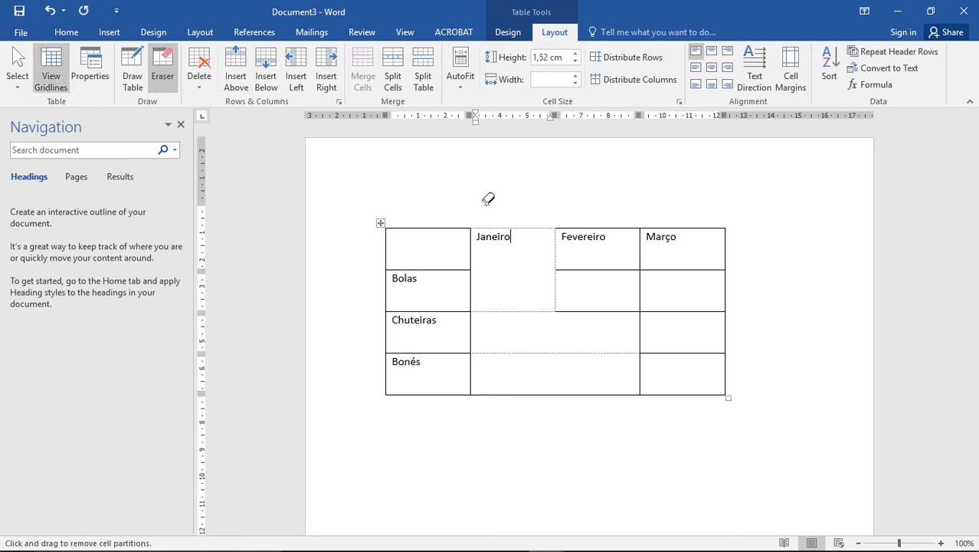
left_click(638, 257)
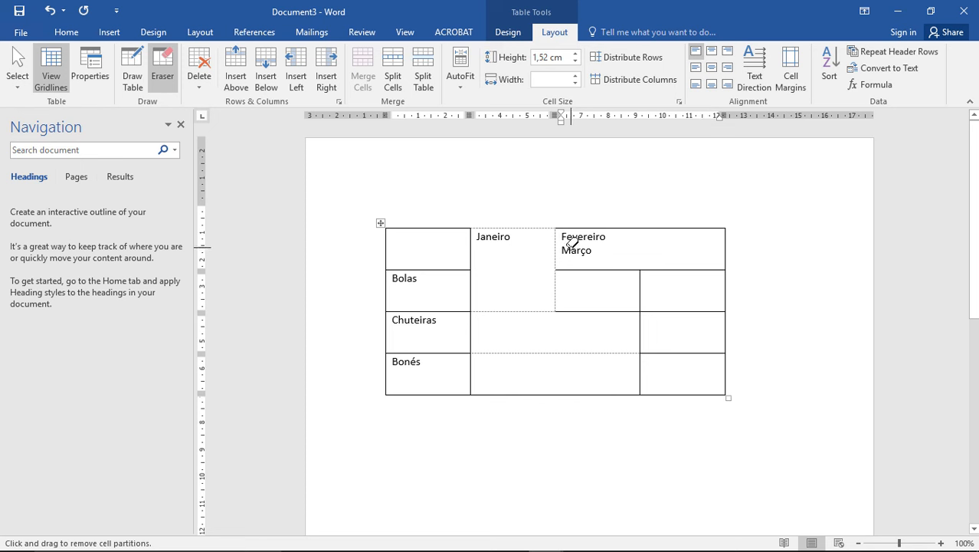
left_click(429, 312)
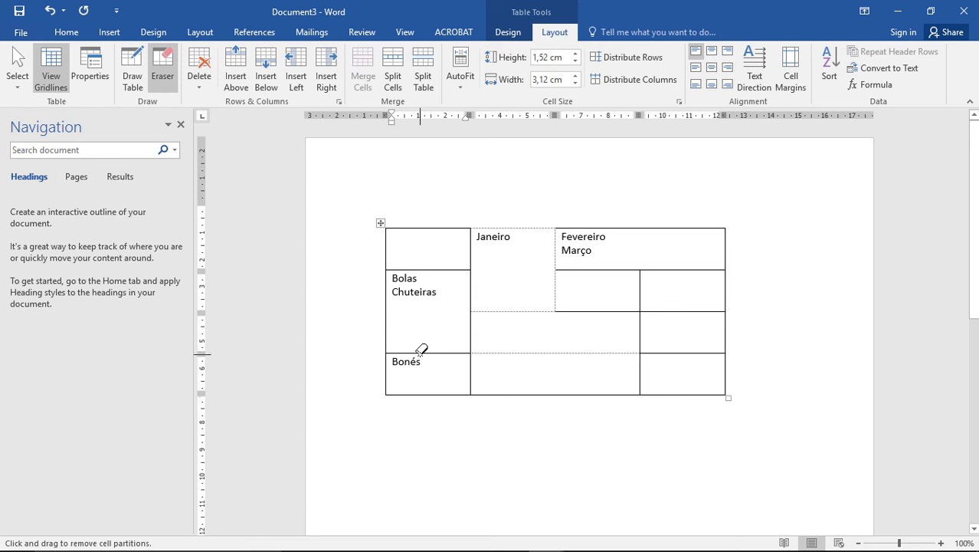
left_click(421, 352)
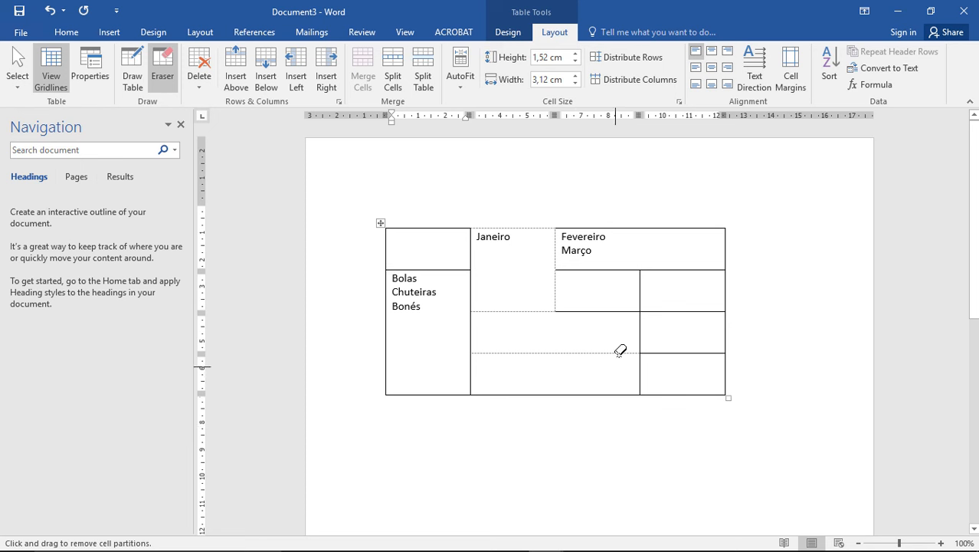
left_click(557, 247)
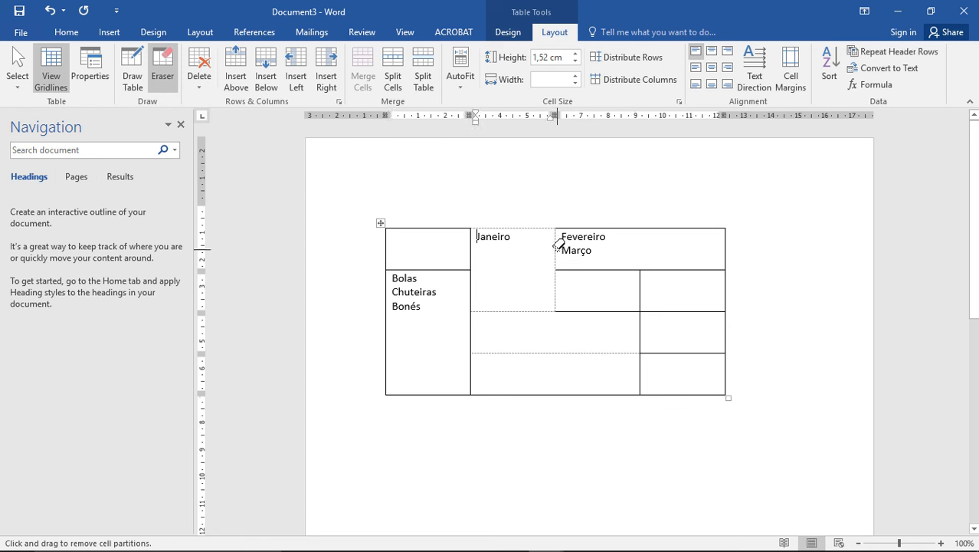
left_click(471, 253)
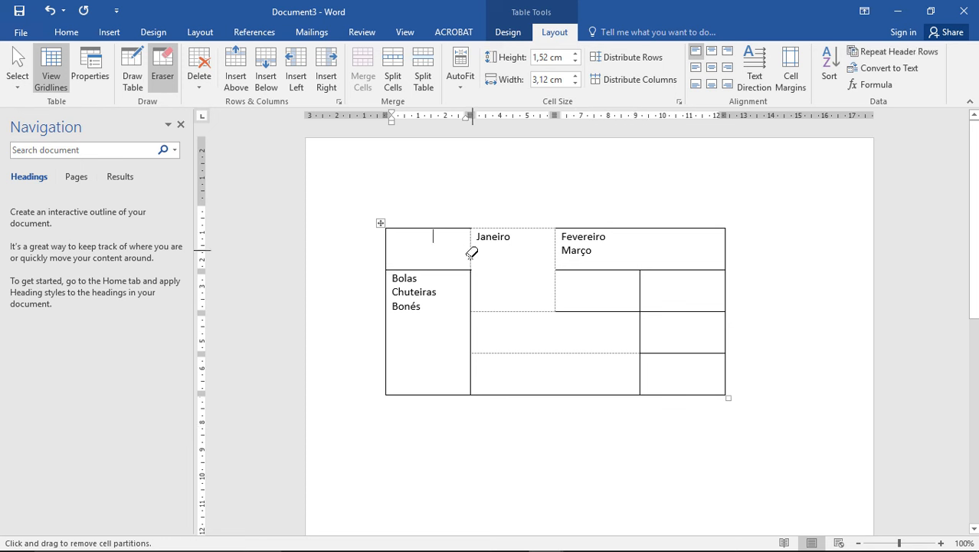
left_click(559, 250)
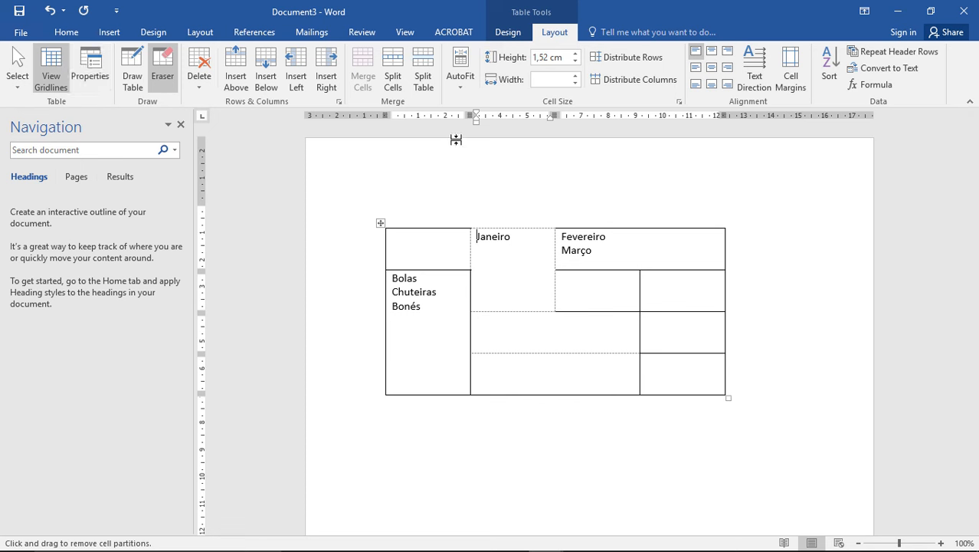
Draw a vertical border through the whole first column, then a horizontal and a short vertical border inside the Janeiro cell
left_click(141, 82)
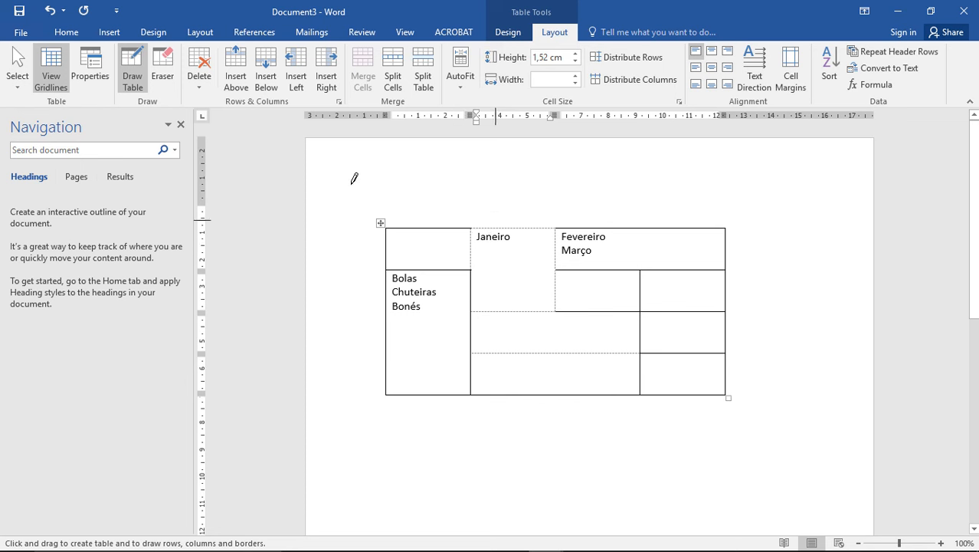
left_click(135, 73)
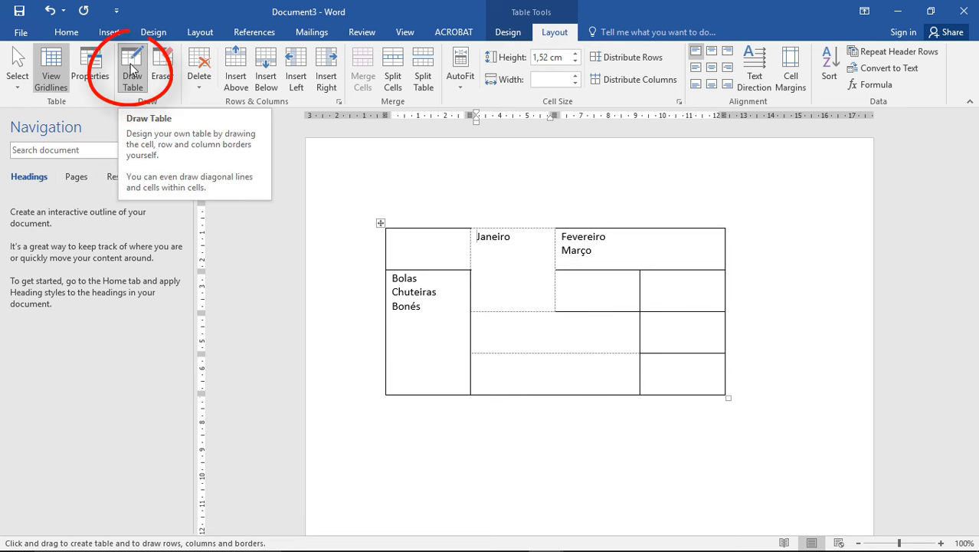
left_click(133, 70)
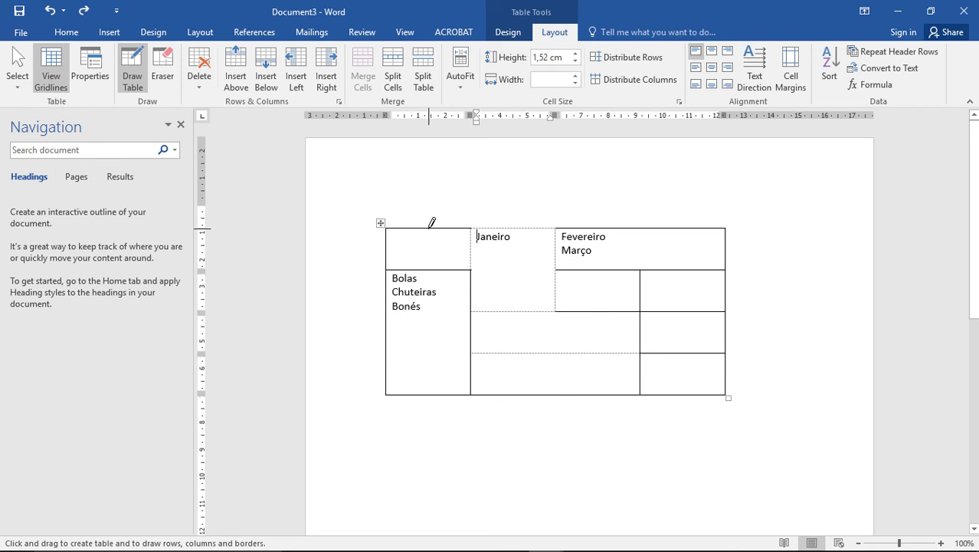
left_click_drag(430, 227, 428, 393)
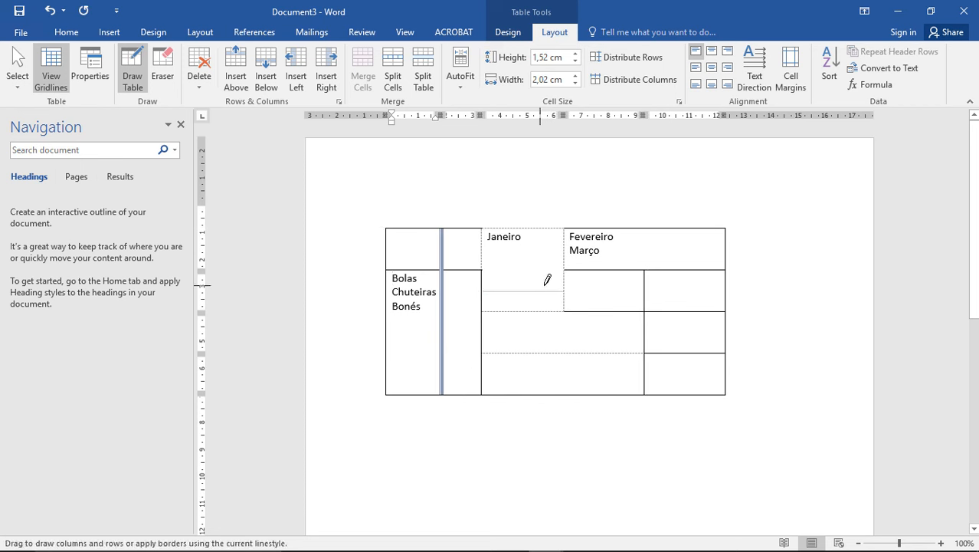
left_click_drag(545, 325, 547, 329)
left_click_drag(523, 229, 525, 286)
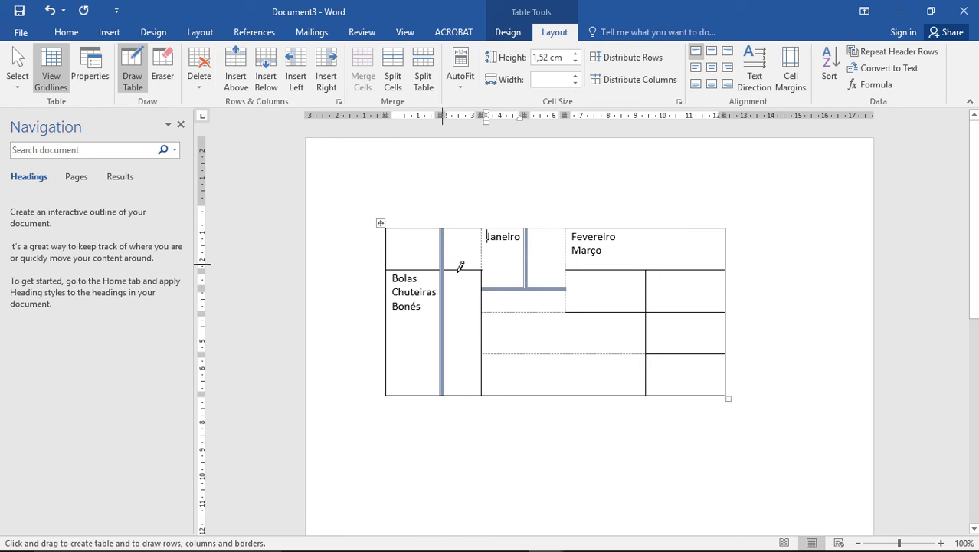
Set the border pen to a single ½ pt line in black
left_click(508, 31)
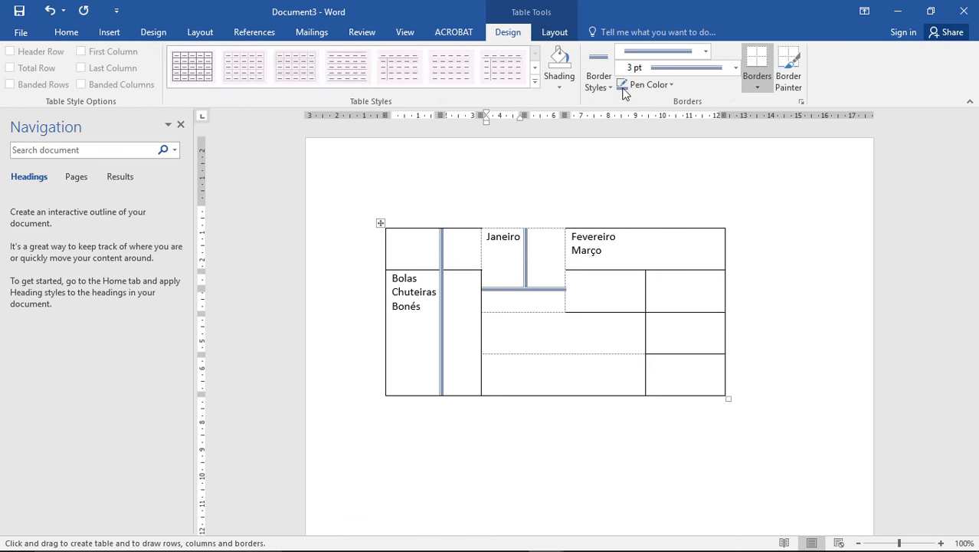
left_click(705, 52)
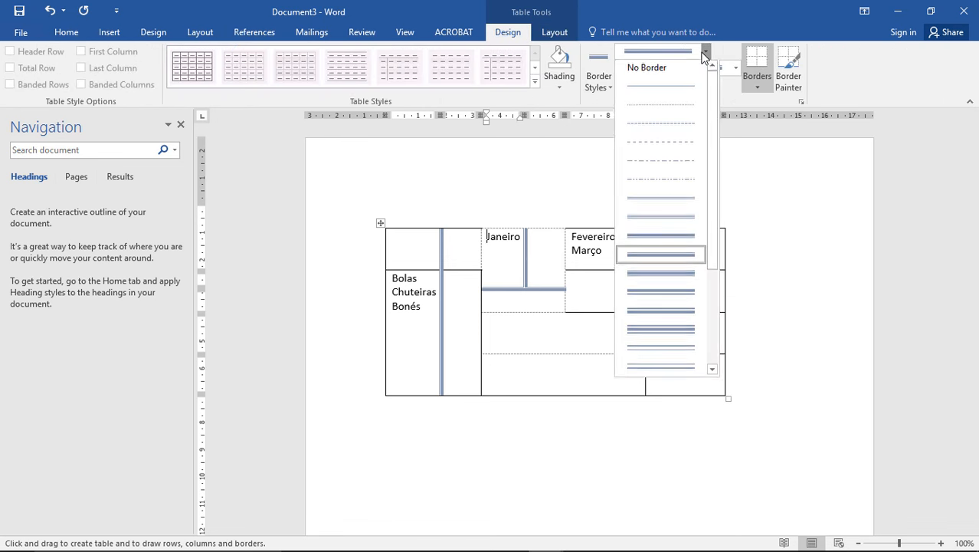
left_click(679, 93)
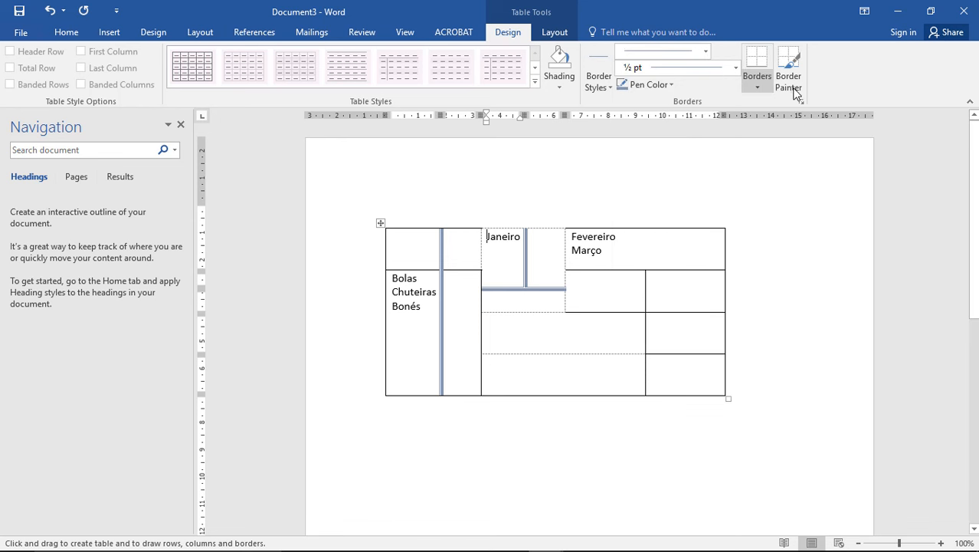
left_click(672, 86)
left_click(660, 100)
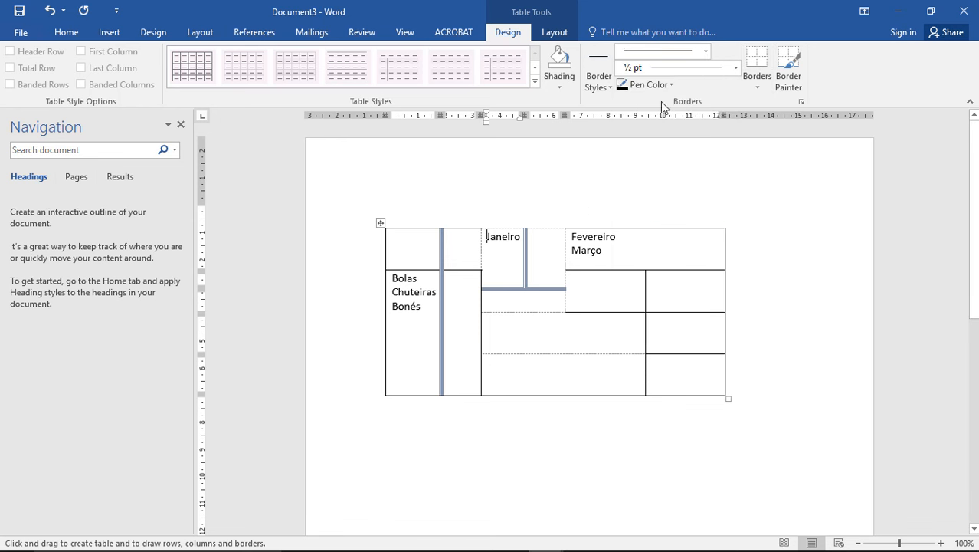
Redraw the thick blue borders with the thin black pen and draw a vertical border splitting the merged Fevereiro and Março cell
left_click(527, 241)
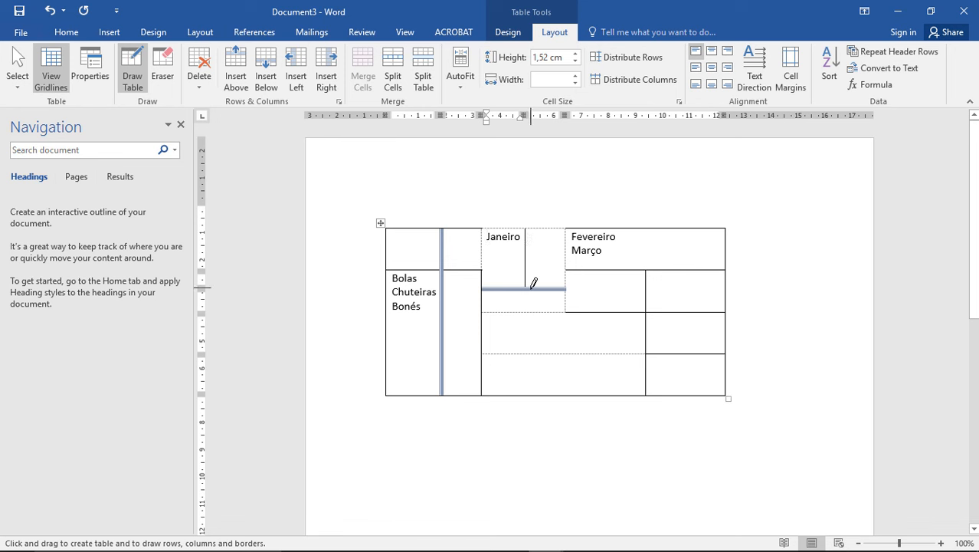
left_click_drag(530, 281, 518, 280)
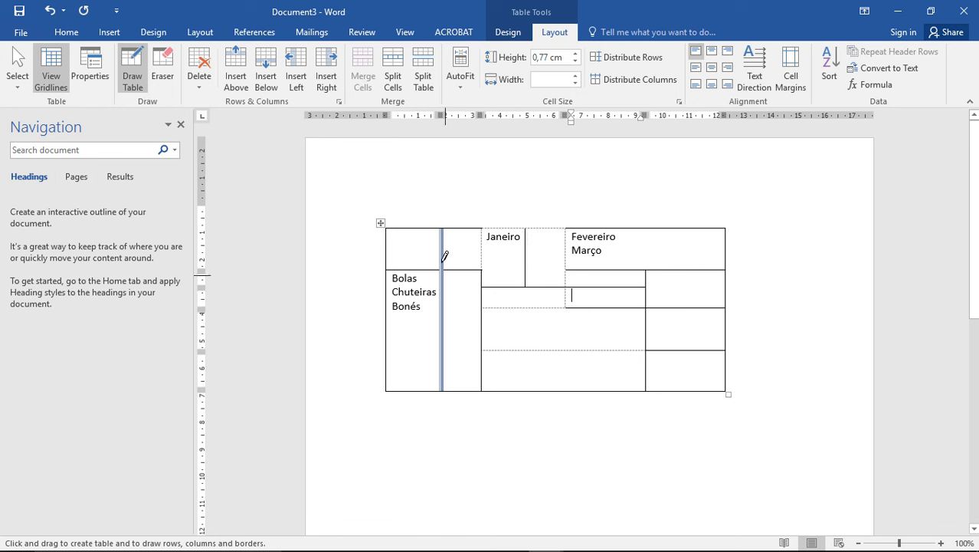
left_click_drag(441, 229, 450, 346)
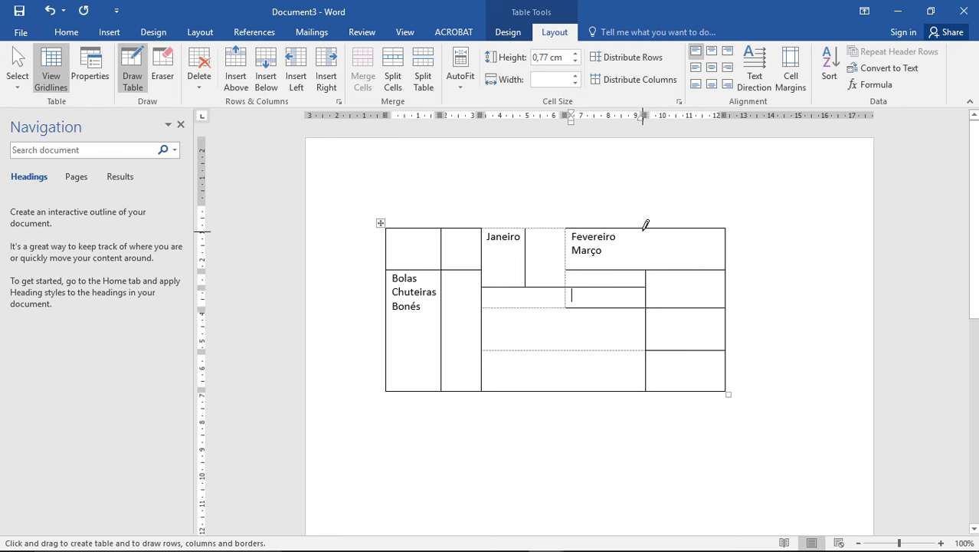
left_click_drag(646, 232, 637, 289)
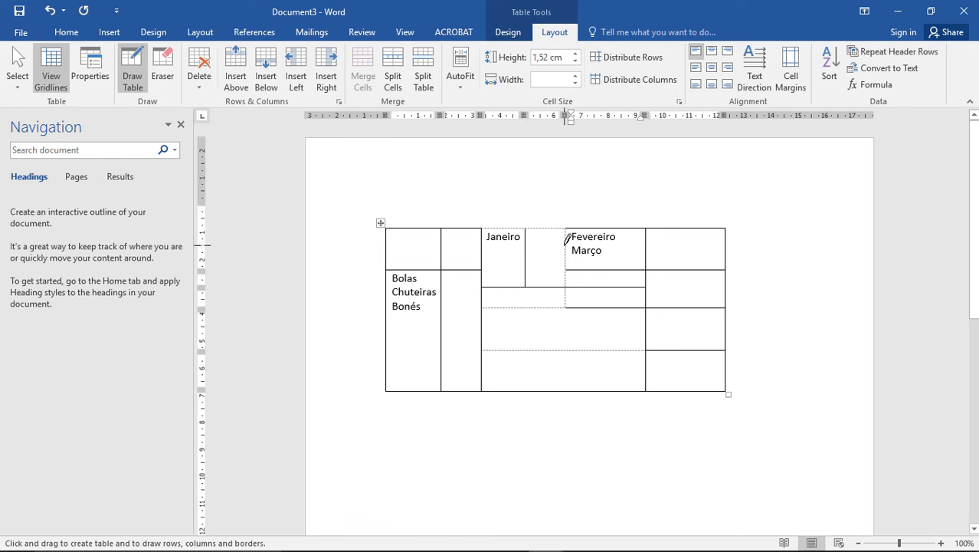
Draw borders splitting the Fevereiro/Março cell, a vertical border through the lower middle cells, and a horizontal border across the narrow row above them
left_click_drag(640, 238, 615, 277)
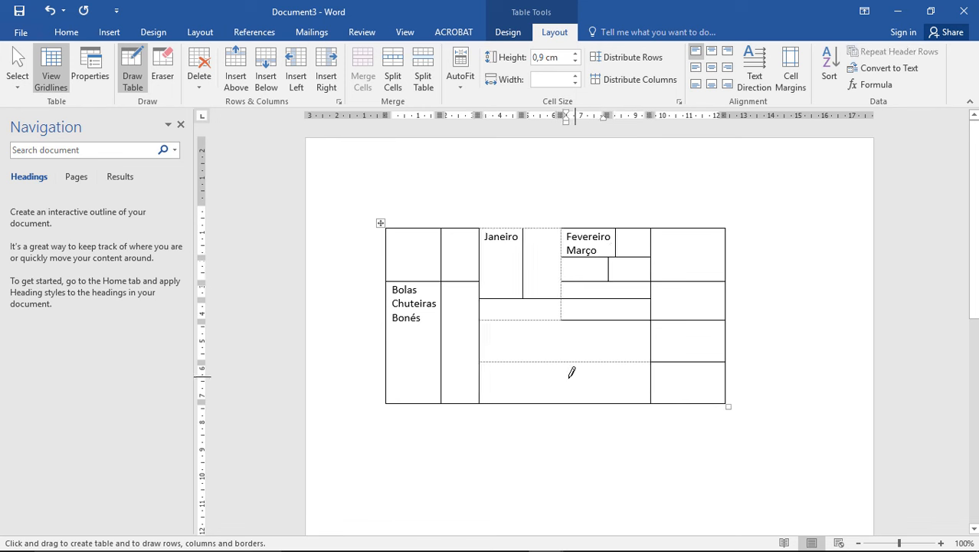
left_click_drag(562, 354, 566, 407)
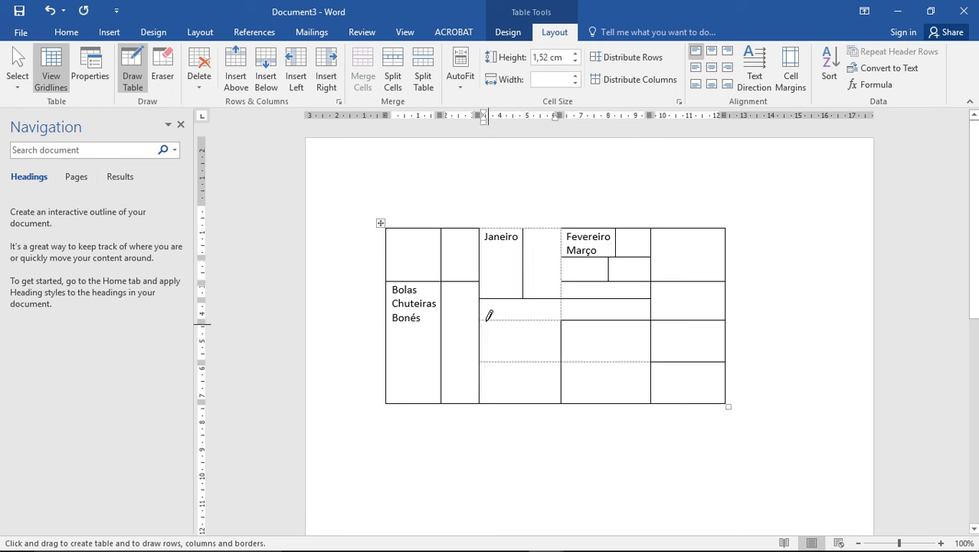
left_click_drag(569, 317, 571, 316)
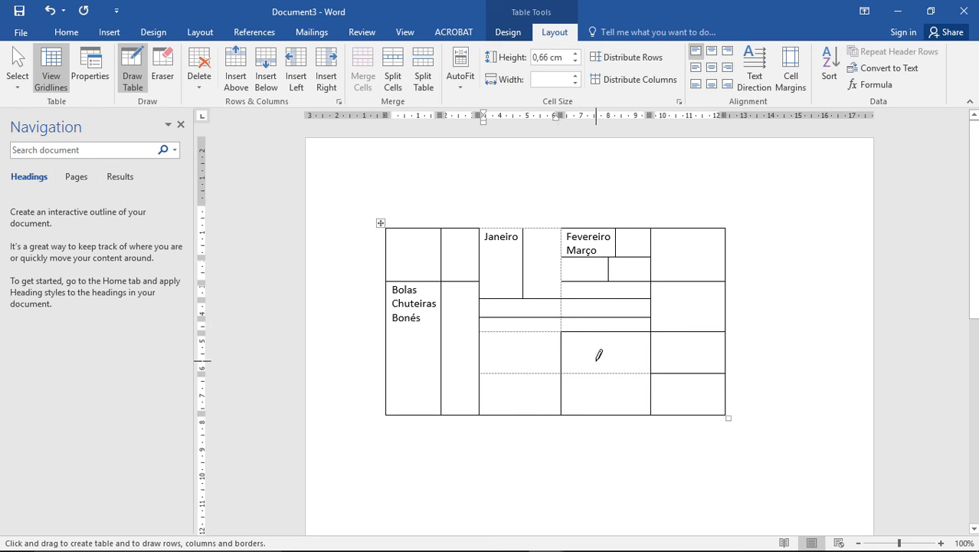
Draw several vertical borders through the cells below Fevereiro and Março and through the upper cells of the last column
mouse_move(610, 323)
left_mouse_down()
mouse_move(610, 259)
mouse_move(591, 329)
left_mouse_up()
left_click_drag(634, 278, 634, 374)
left_click_drag(684, 281, 684, 373)
mouse_move(711, 268)
left_mouse_down()
mouse_move(711, 320)
mouse_move(692, 282)
mouse_move(692, 314)
left_mouse_up()
left_click_drag(666, 259, 667, 279)
left_click(675, 229)
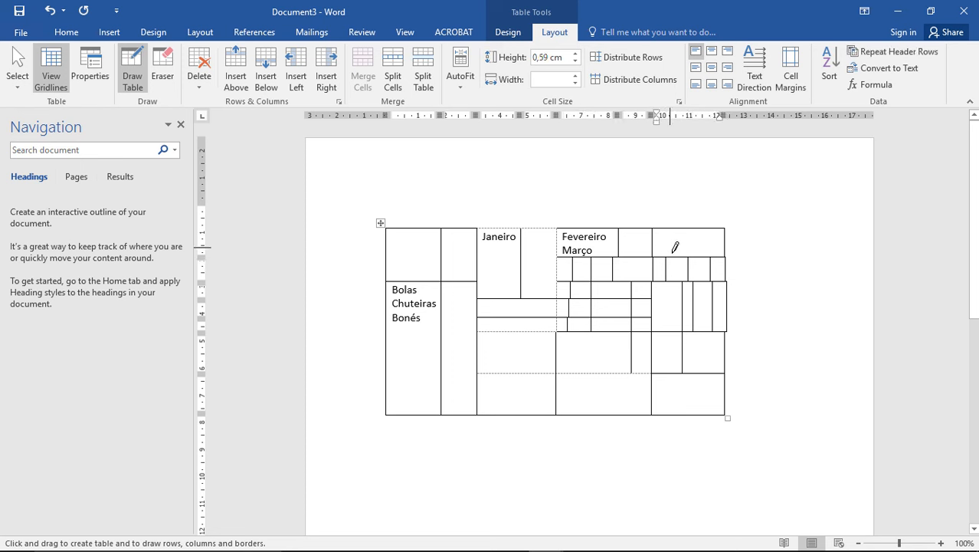
mouse_move(693, 230)
left_mouse_down()
mouse_move(684, 254)
mouse_move(708, 253)
mouse_move(717, 232)
mouse_move(717, 254)
left_mouse_up()
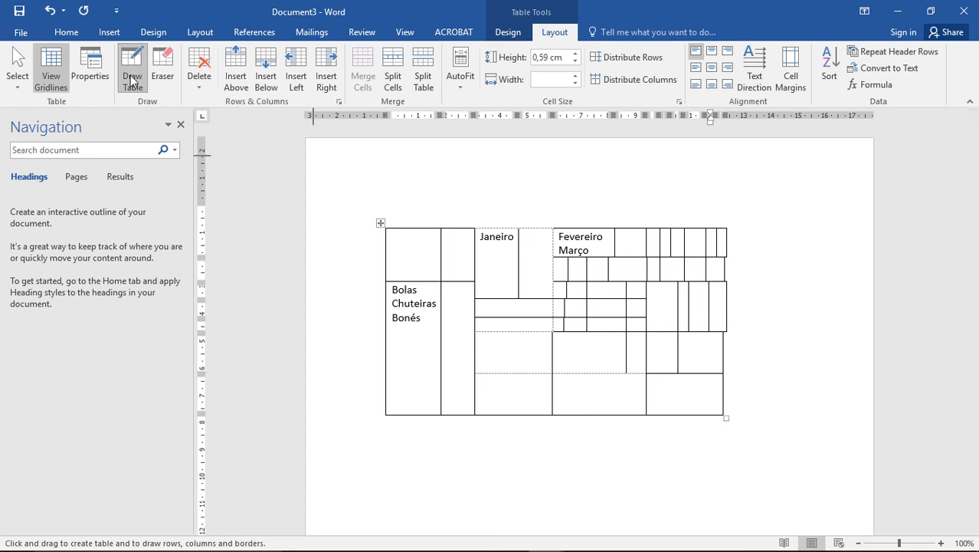
Stop drawing borders and delete the whole table
left_click(132, 80)
left_click(17, 77)
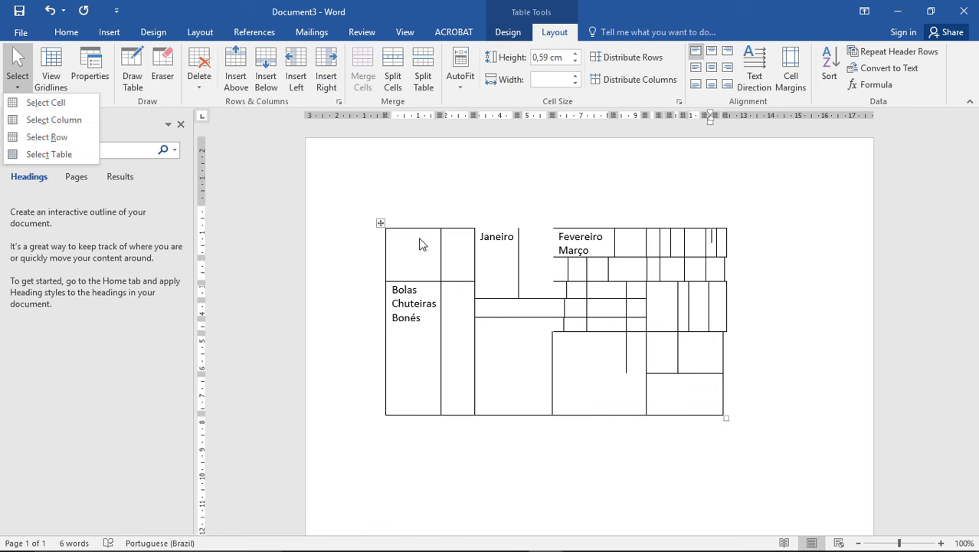
left_click(380, 225)
left_click(380, 225)
right_click(380, 223)
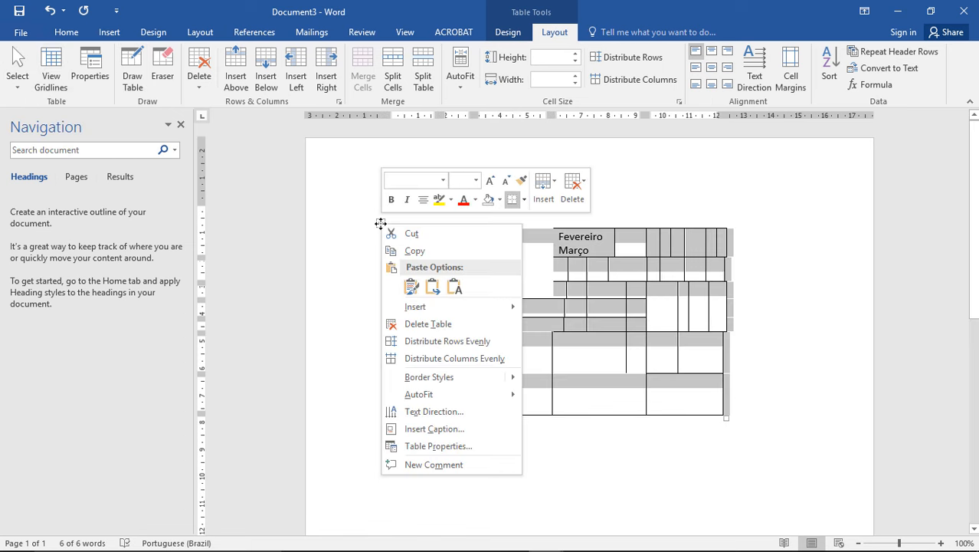
left_click(433, 324)
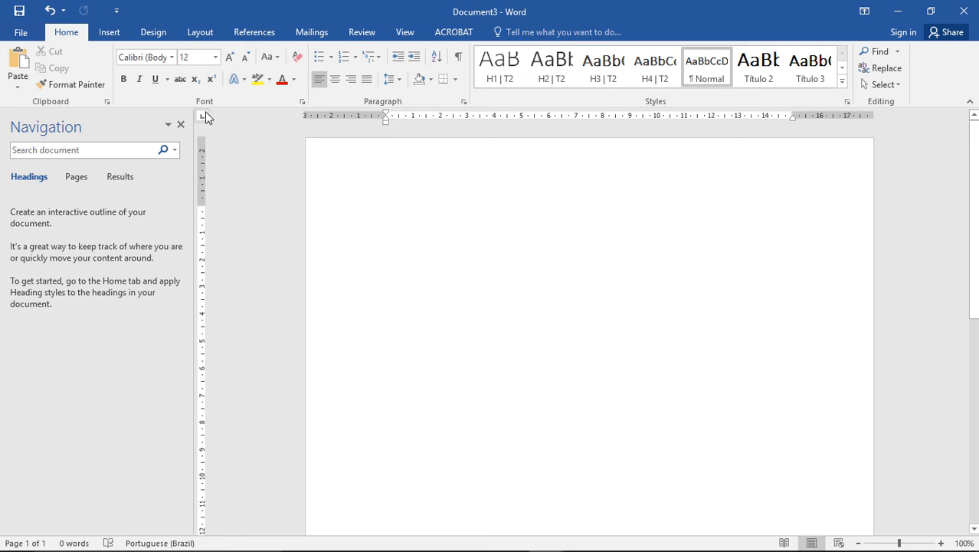
Insert a new table with three columns and three rows
left_click(118, 33)
left_click(94, 77)
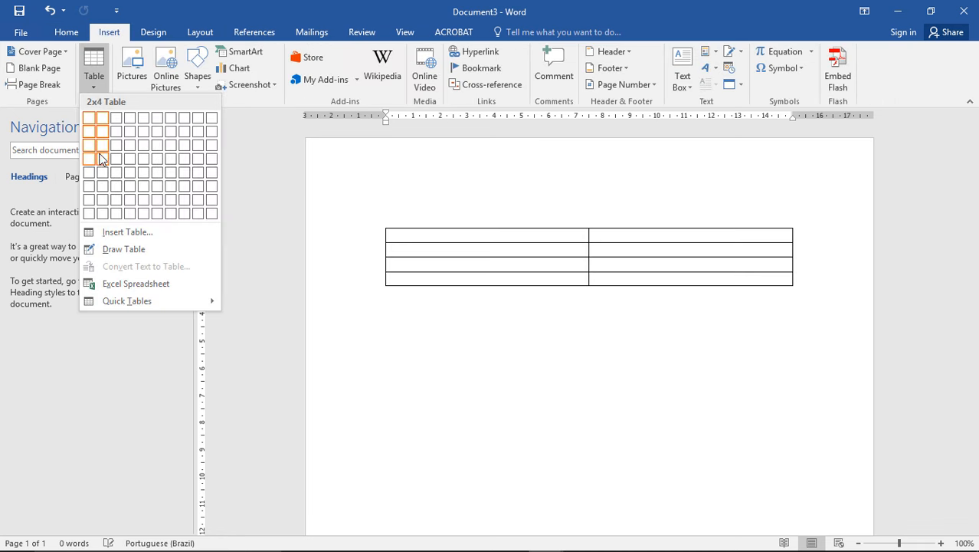
left_click(120, 150)
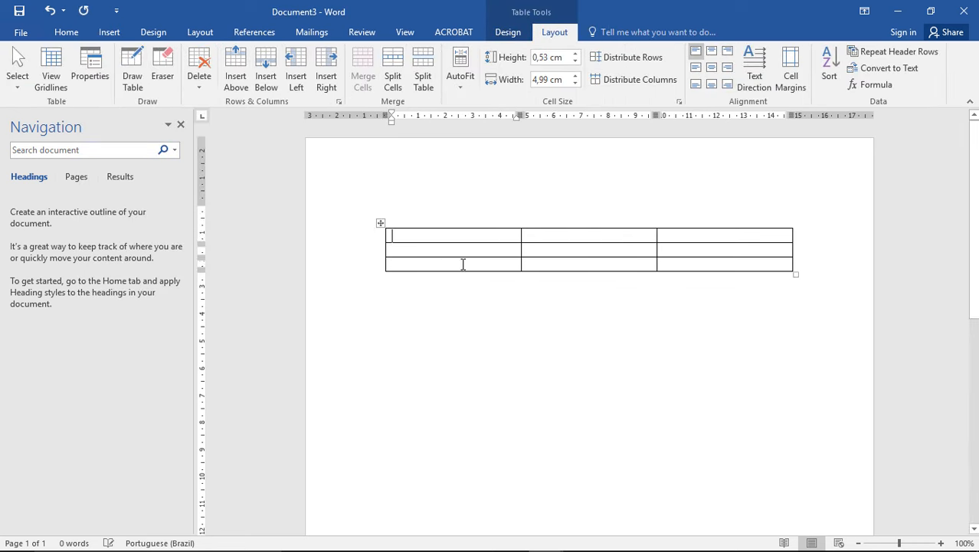
Enter Bolas and Chuteiras as row labels in the second and third rows of the first column
left_click(439, 254)
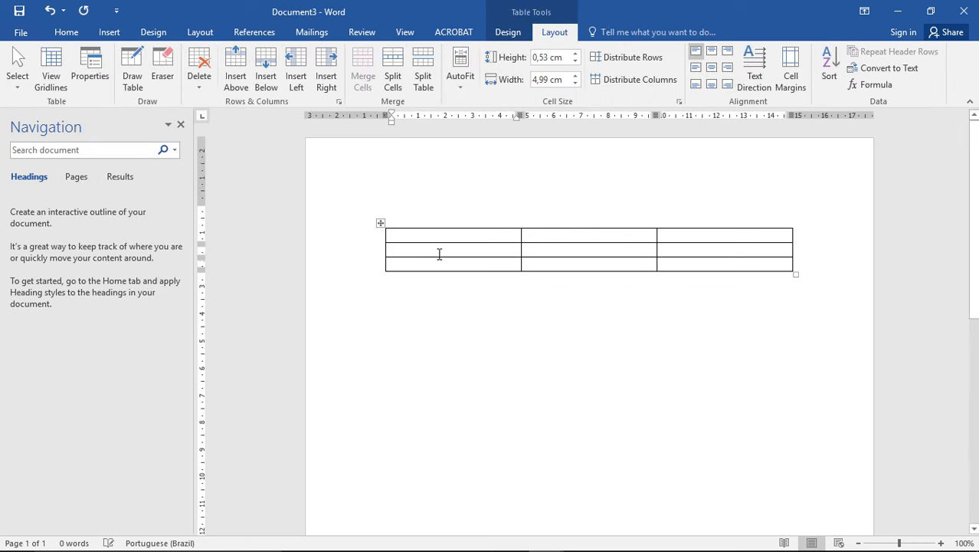
type("Bolas")
key("Tab")
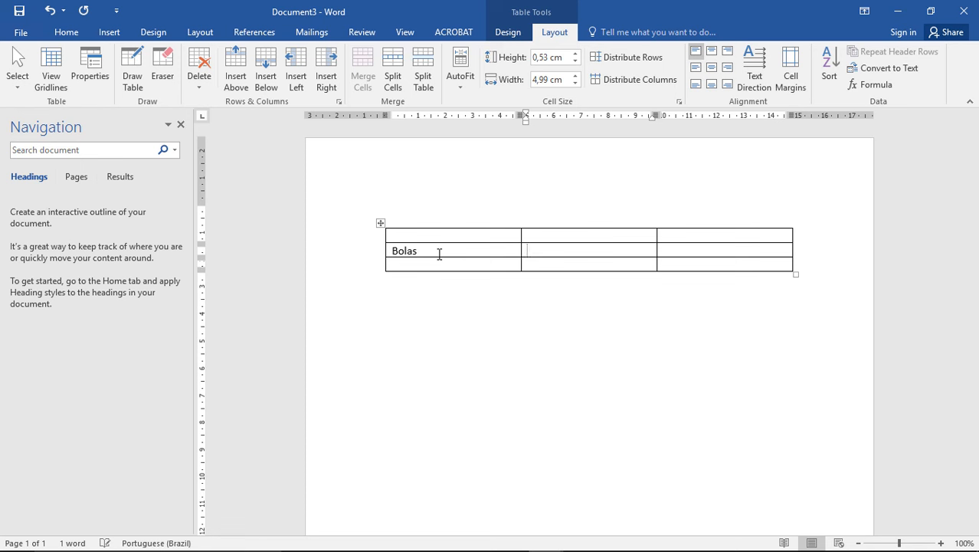
left_click(438, 264)
type("Chuteiras")
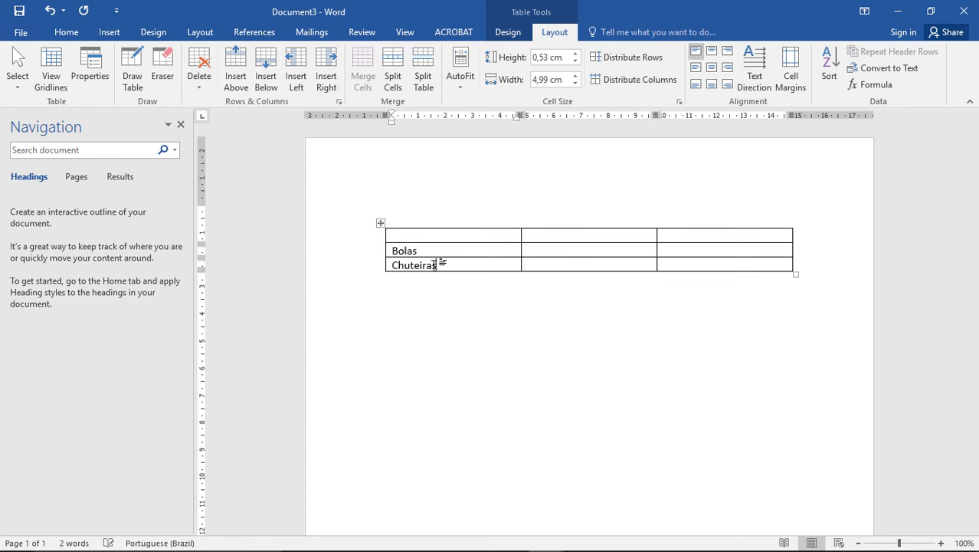
Enter Janeiro and Fevereiro as the headings of the second and third columns
left_click(532, 236)
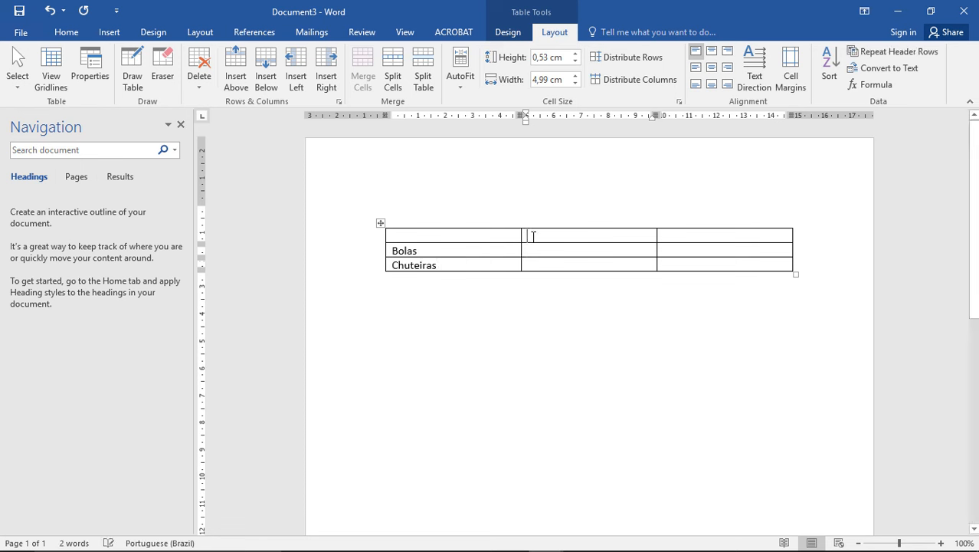
type("Janeiro")
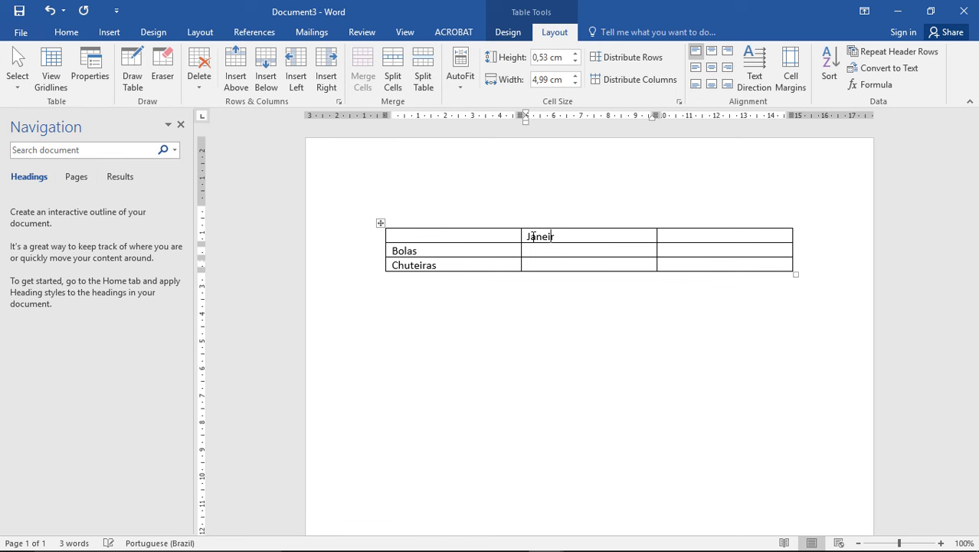
key("Tab")
type("Fevere")
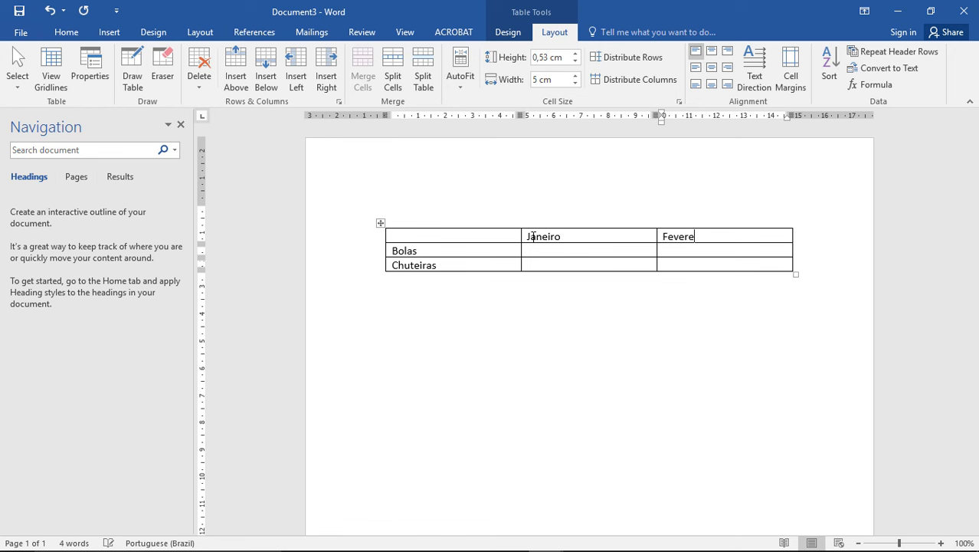
type("iro")
Fill in 100 and 50 for Bolas, and 65 and 70 for Chuteiras, under Janeiro and Fevereiro
left_click(562, 253)
type("1")
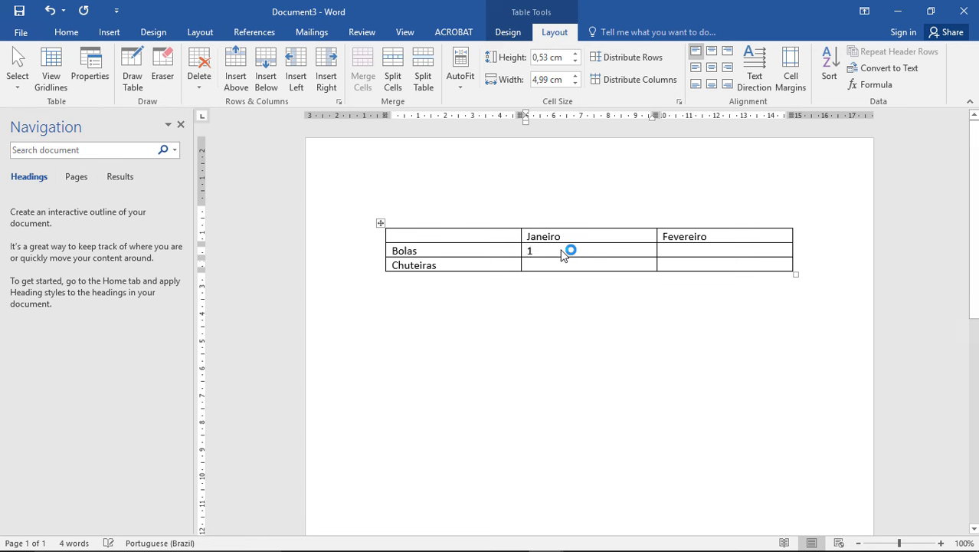
type("00")
key("Tab")
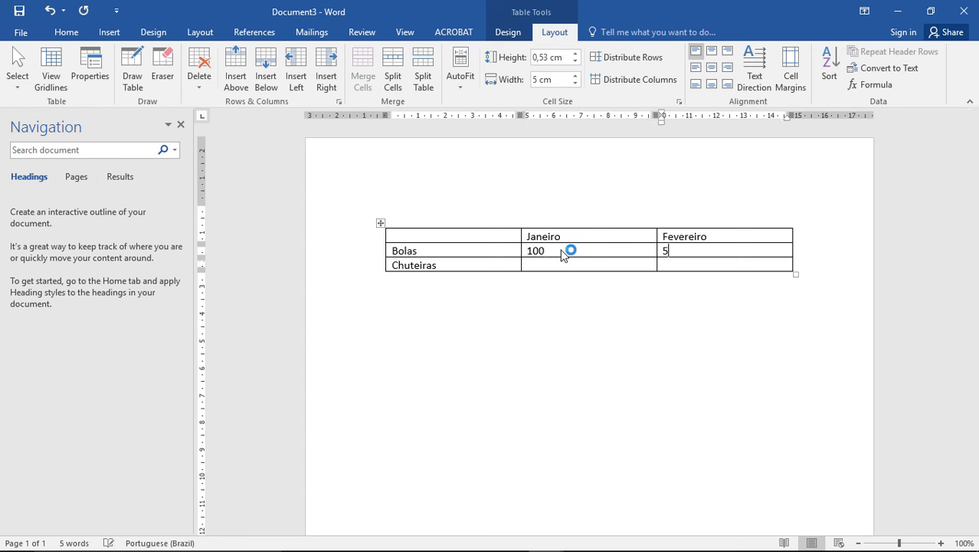
left_click(577, 265)
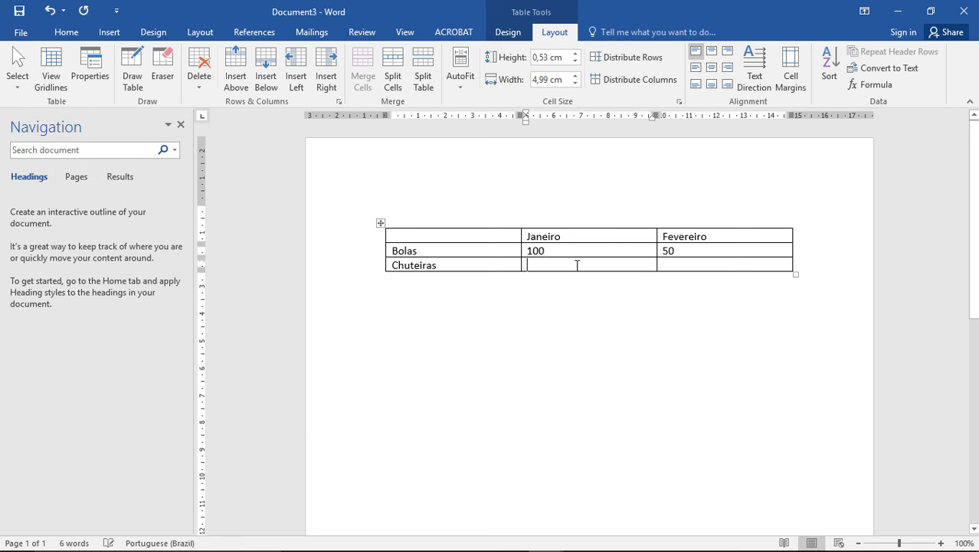
type("65")
key("Tab")
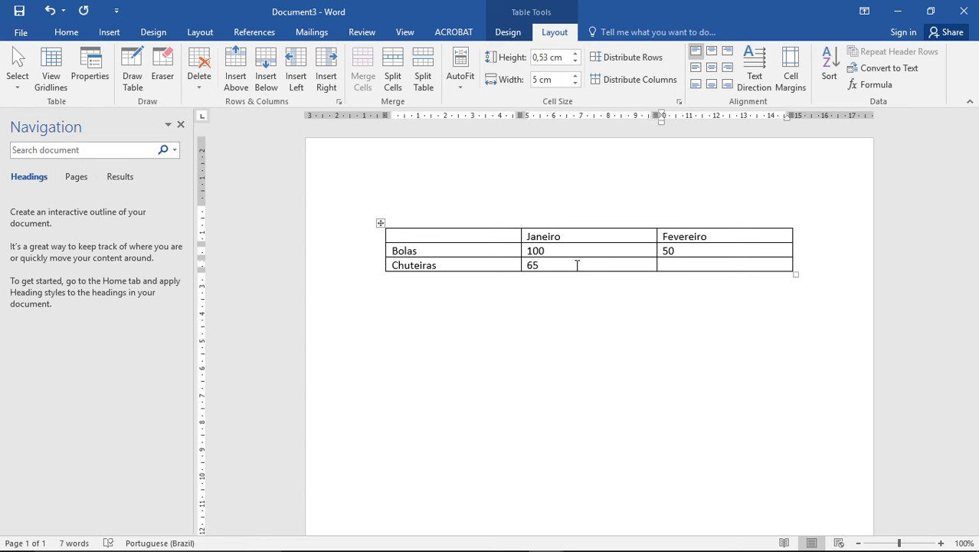
left_click(381, 223)
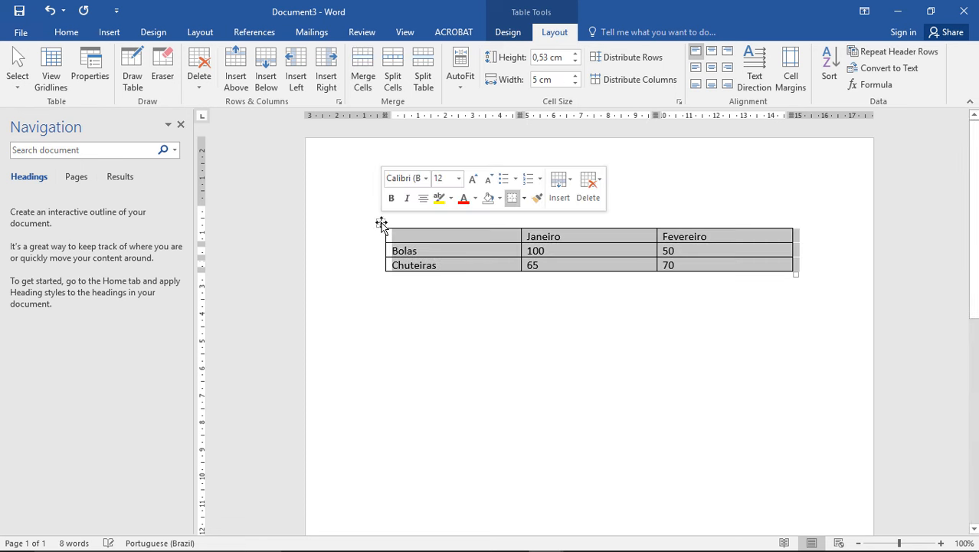
left_click(467, 252)
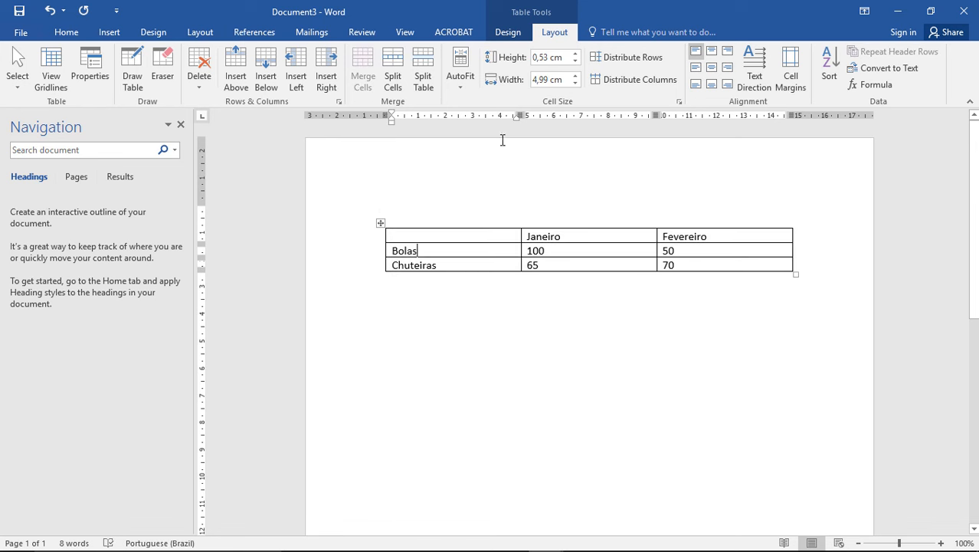
Add a row below Chuteiras and label it TOTAL
left_click(378, 272)
left_click(459, 280)
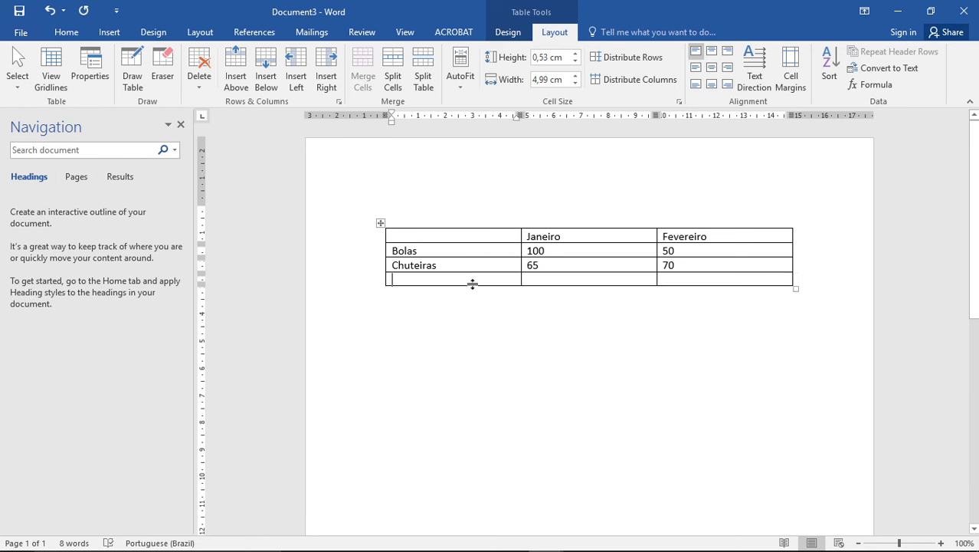
type("TOTAL")
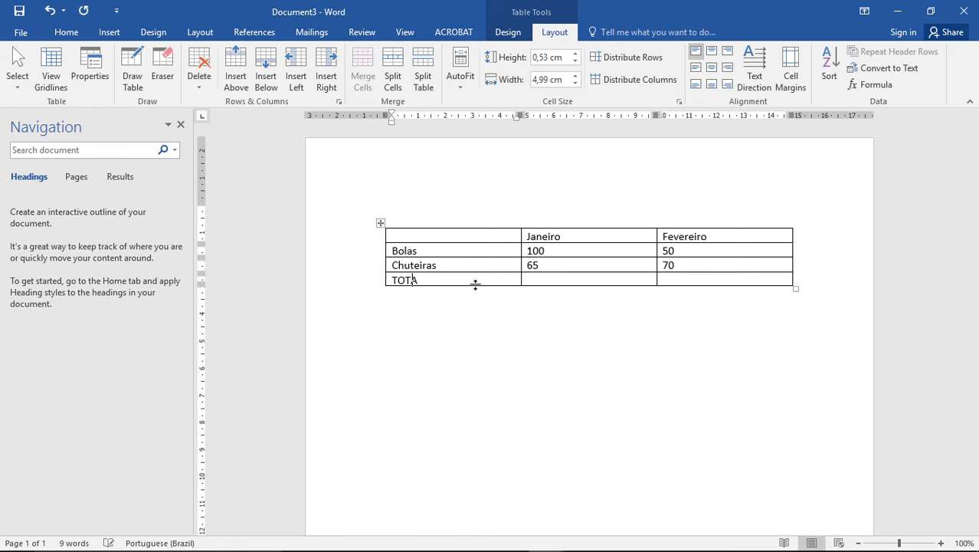
key("Tab")
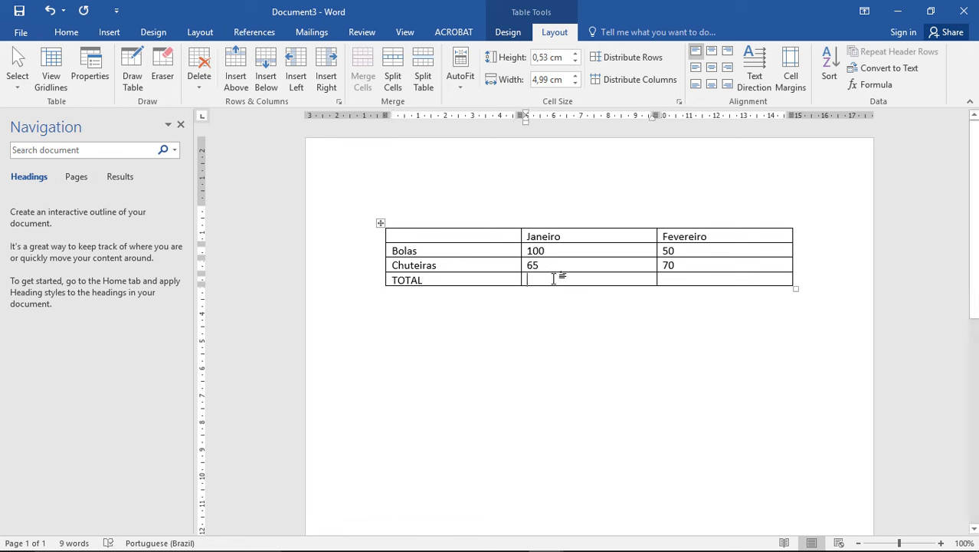
Insert the =SUM(ABOVE) formula in the TOTAL row under Janeiro and Fevereiro
left_click(506, 33)
left_click(546, 32)
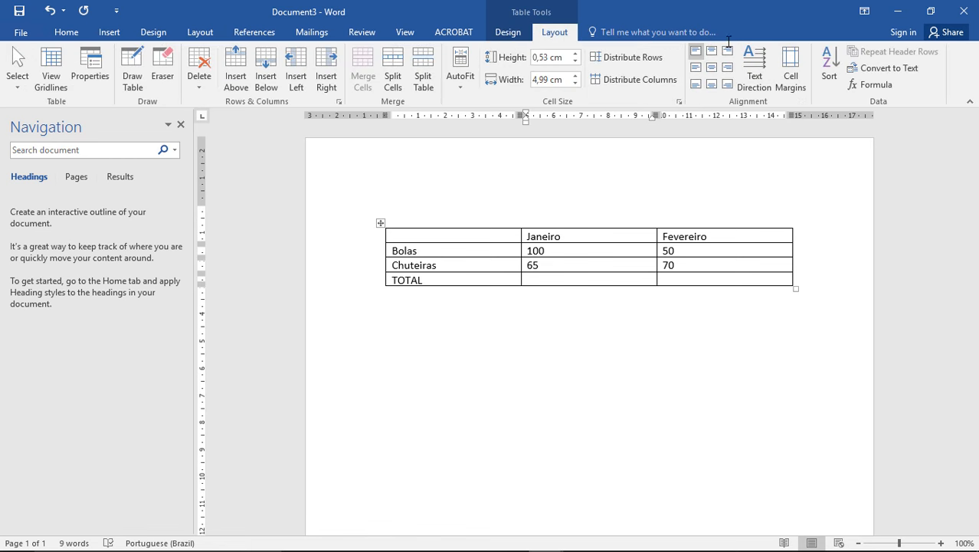
left_click(878, 83)
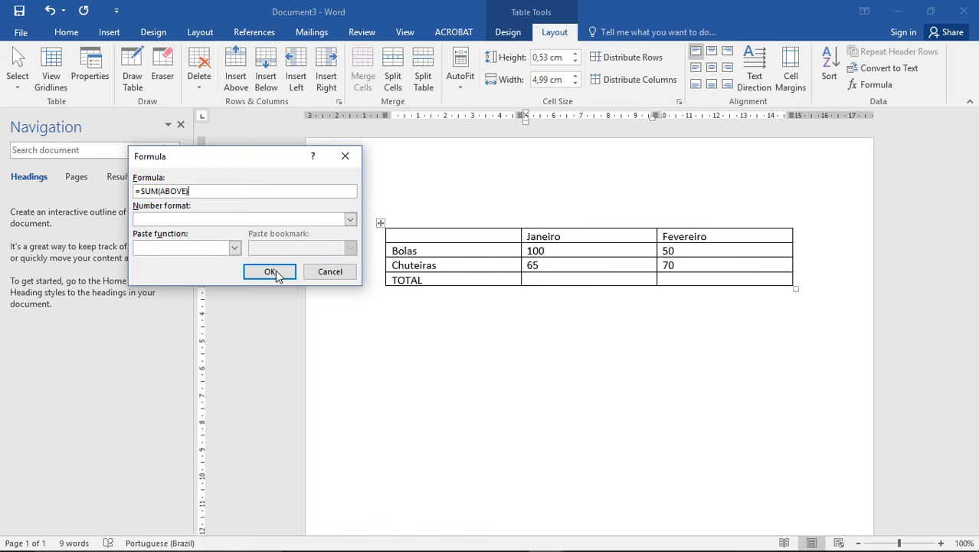
left_click(272, 272)
left_click(789, 280)
left_click(876, 84)
left_click(272, 272)
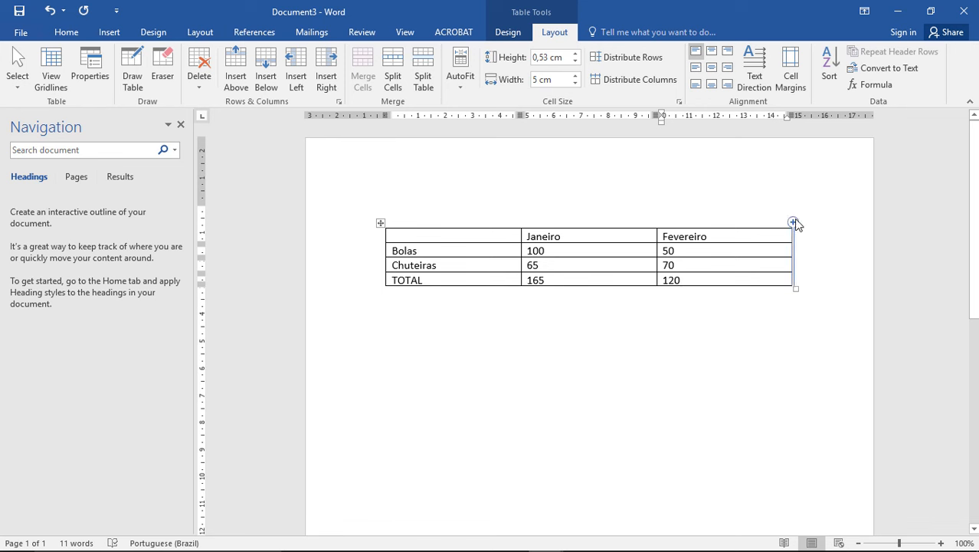
Add a column after Fevereiro and give it the heading TOTAL
left_click(793, 223)
left_click(736, 235)
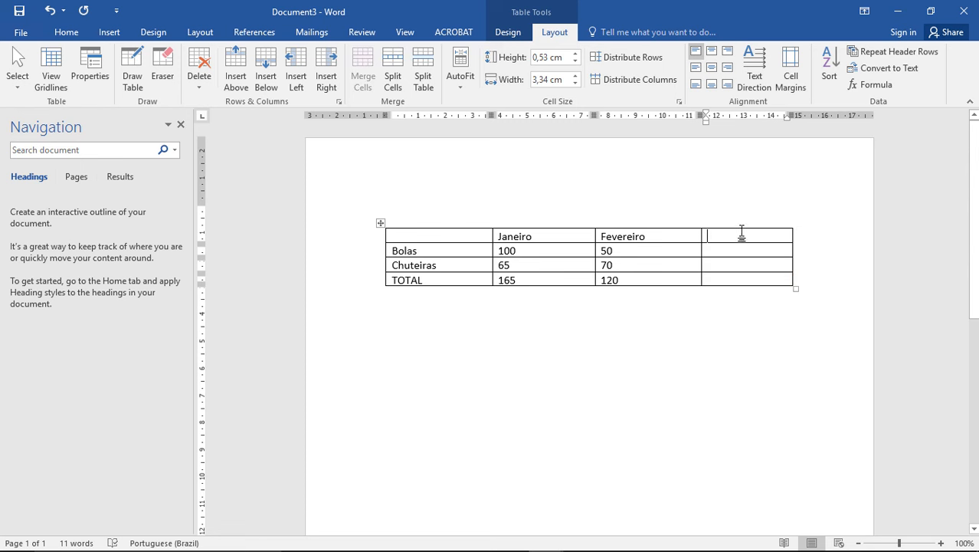
type("tot")
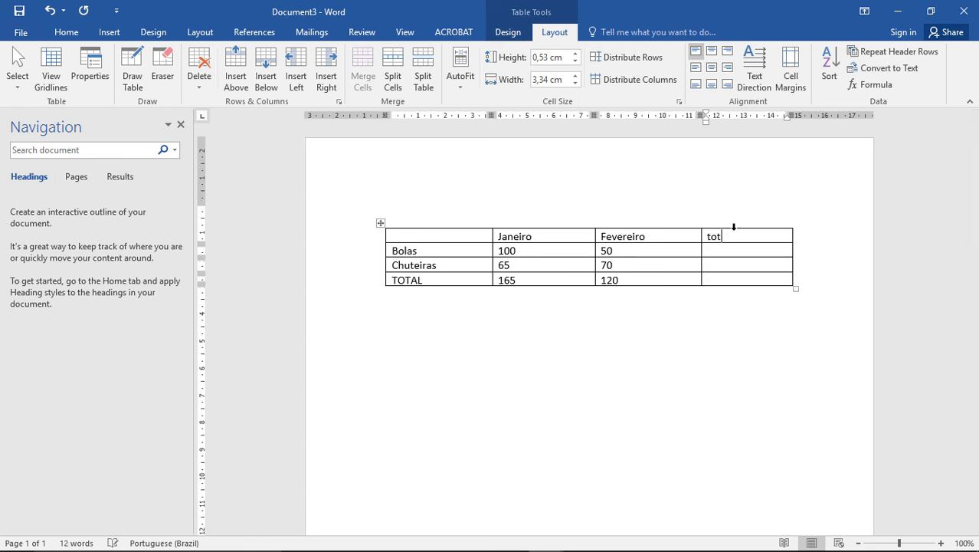
type("alOTAL")
Insert the =SUM(LEFT) formula in the TOTAL column for the Bolas row
left_click(737, 249)
left_click(869, 85)
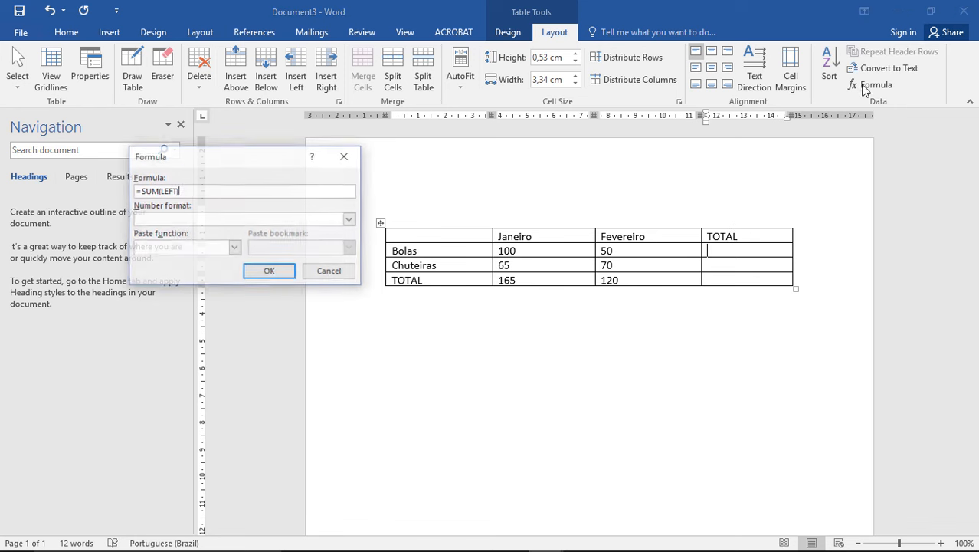
left_click(290, 272)
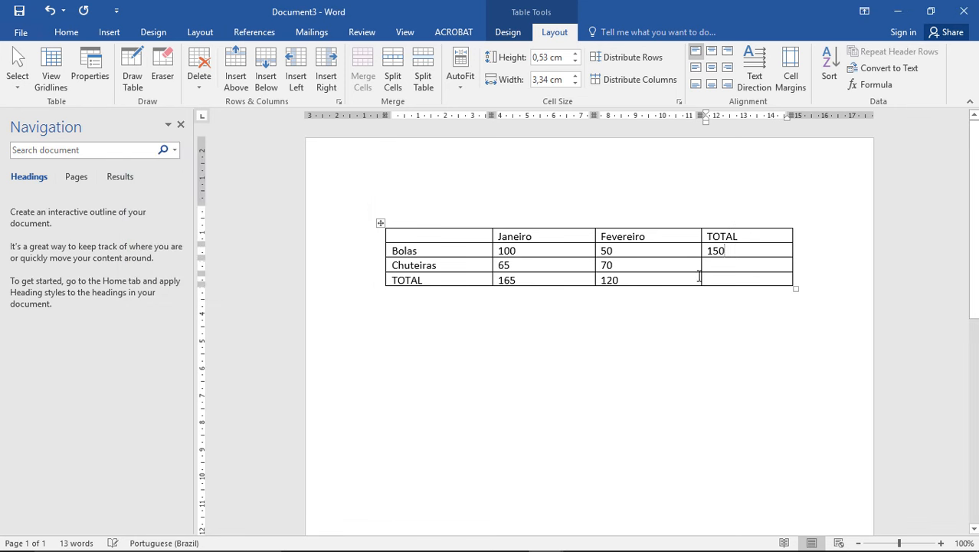
Try the =SUM(ABOVE) formula in the TOTAL column for the Chuteiras row, and undo it
left_click(716, 262)
left_click(867, 84)
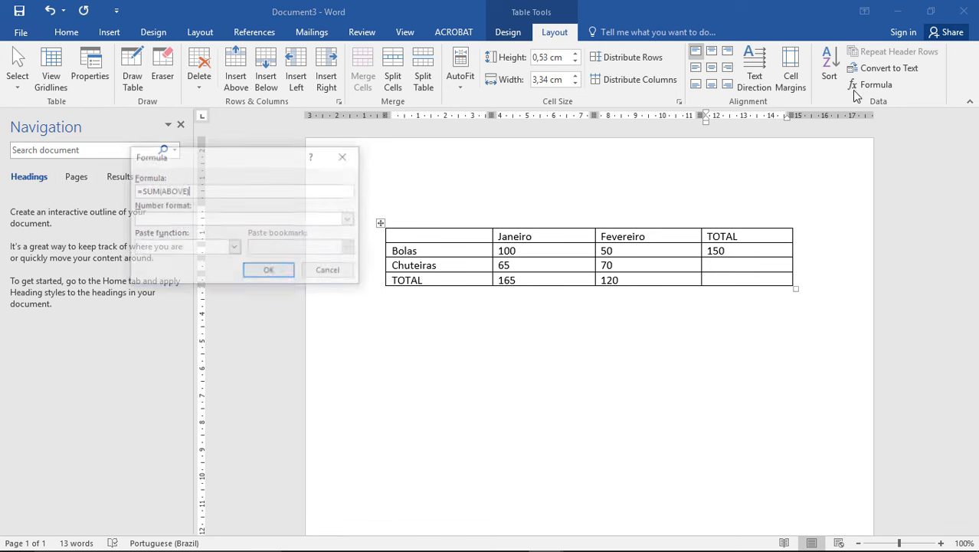
left_click(254, 271)
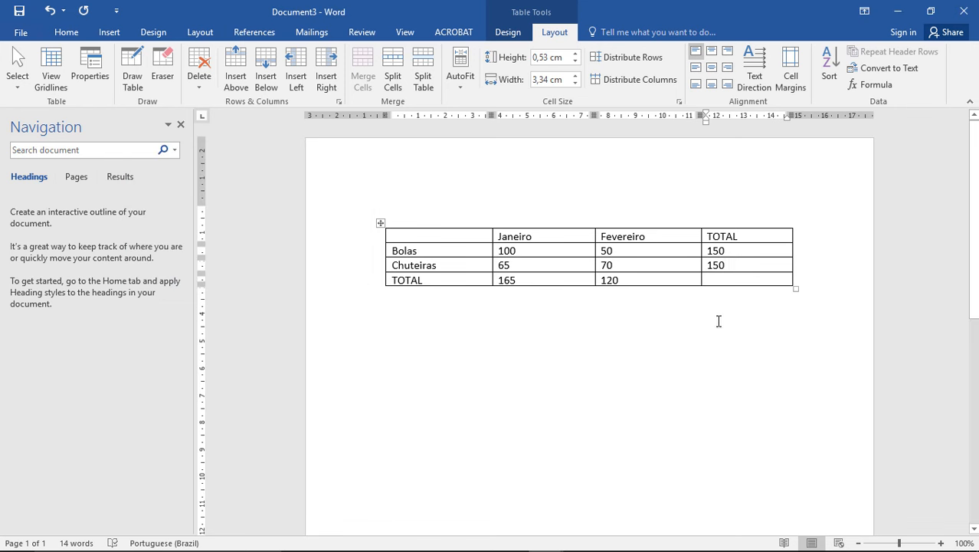
key("ctrl+z")
Insert the =SUM(LEFT) formula in the TOTAL column for the Chuteiras row
left_click(867, 84)
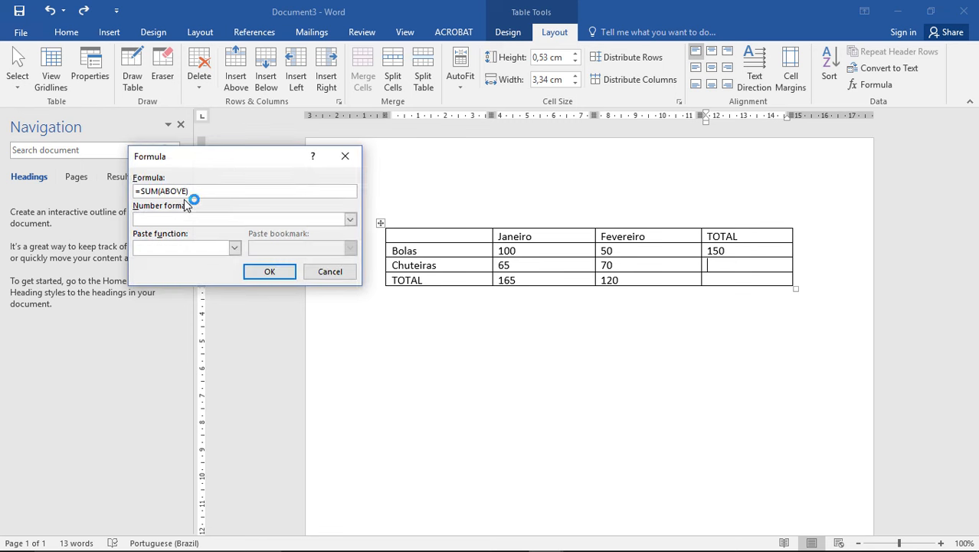
left_click_drag(160, 190, 189, 190)
type("left")
key("Return")
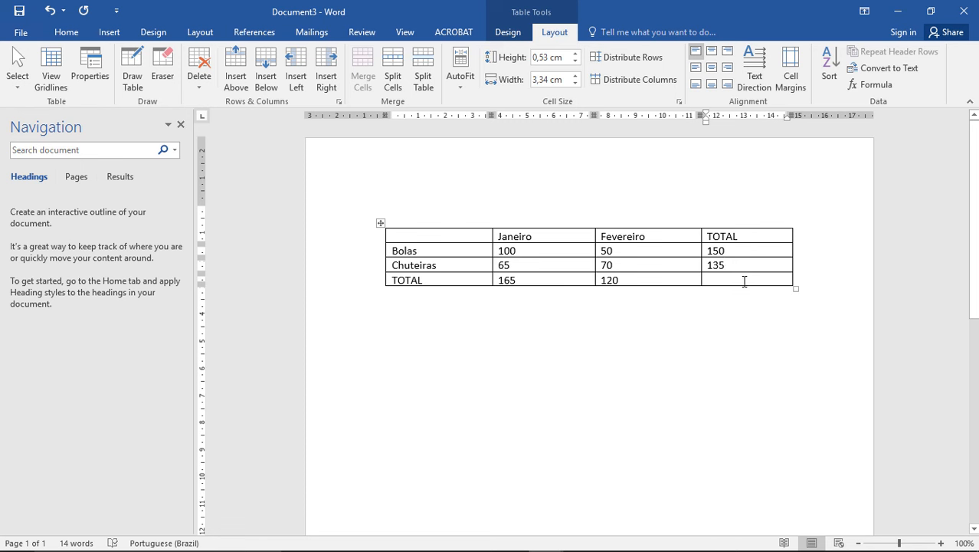
Apply the last plain table style, with italic headings and shaded alternate rows, to the sales table
left_click(380, 224)
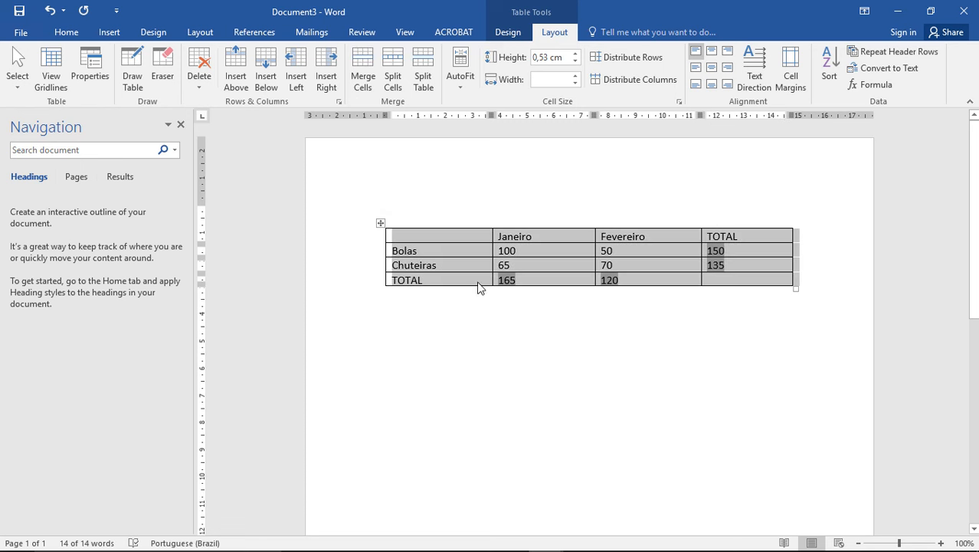
left_click(478, 282)
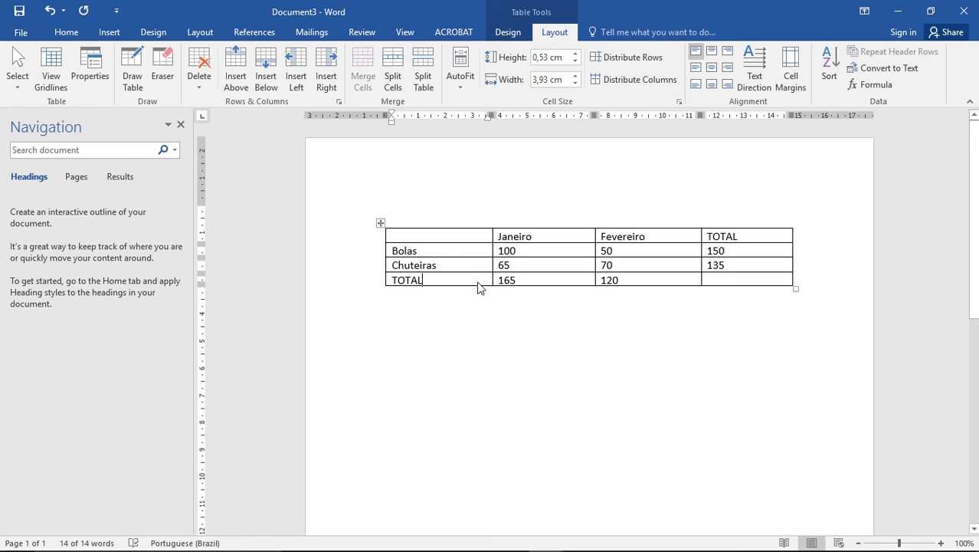
left_click(518, 35)
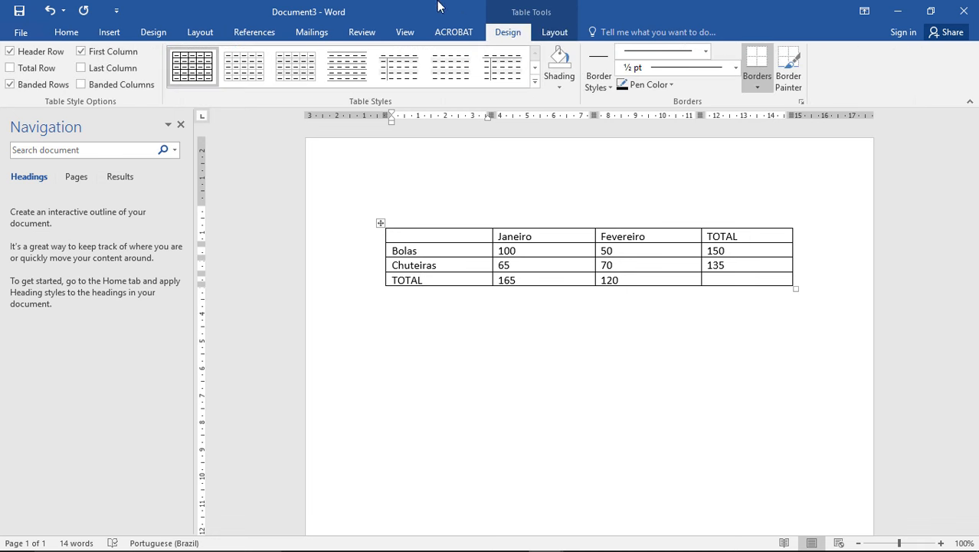
left_click(147, 29)
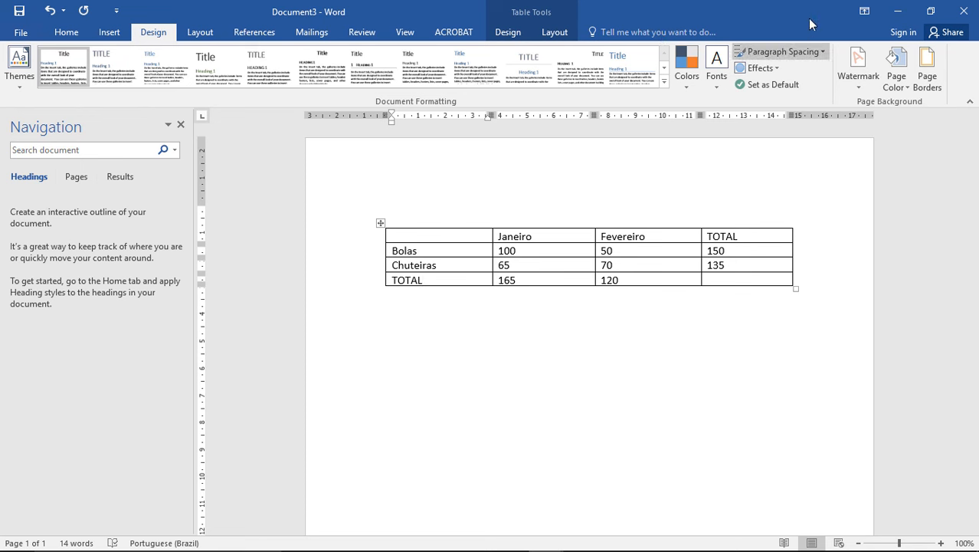
left_click(507, 33)
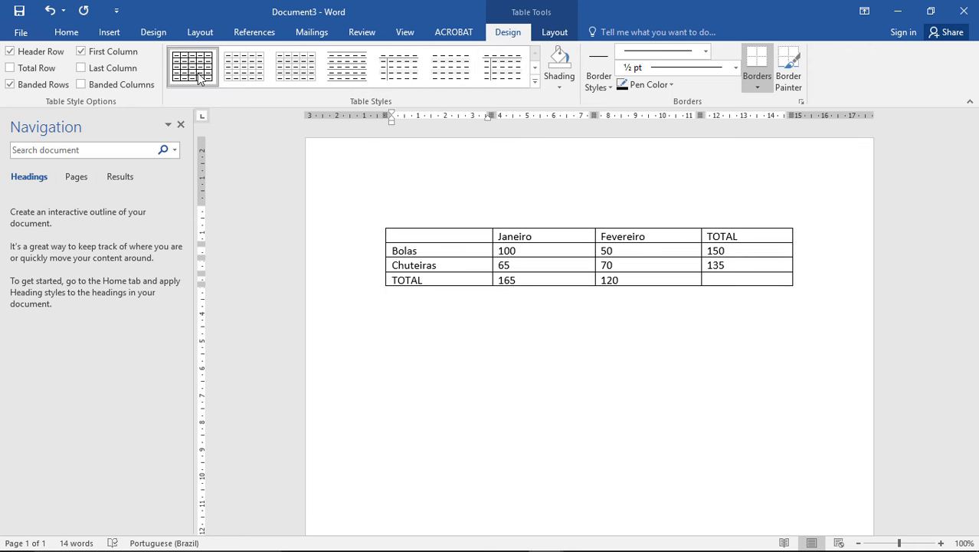
left_click(534, 81)
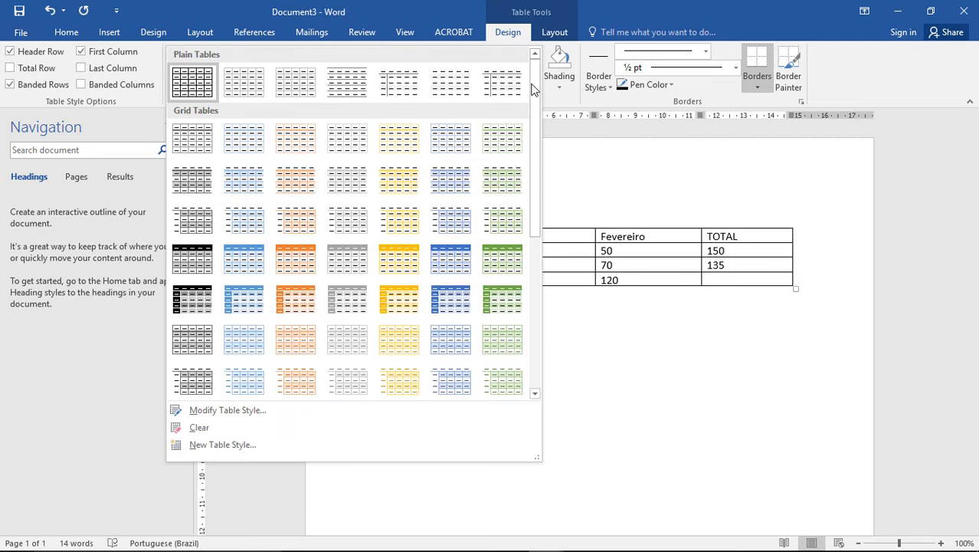
left_click_drag(534, 90, 540, 262)
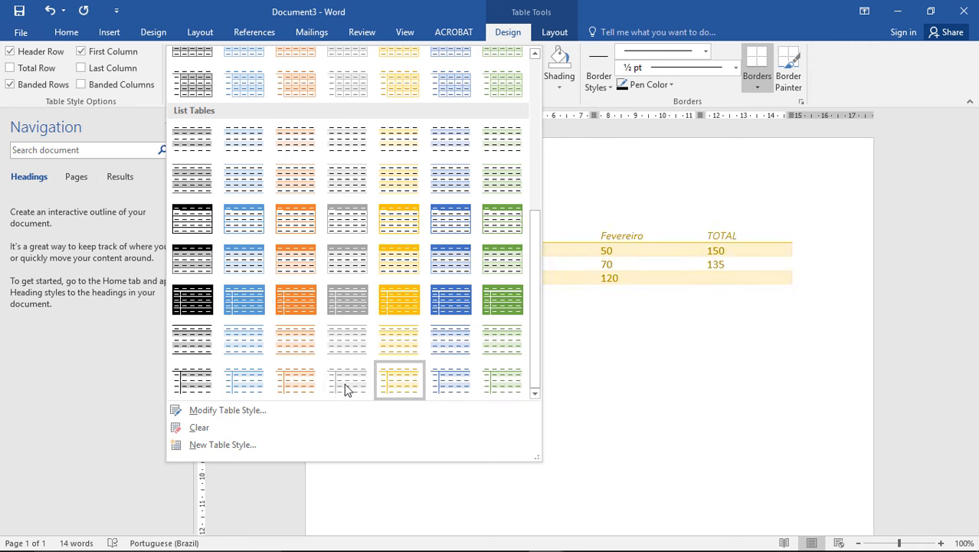
scroll(368, 333, "up", 6)
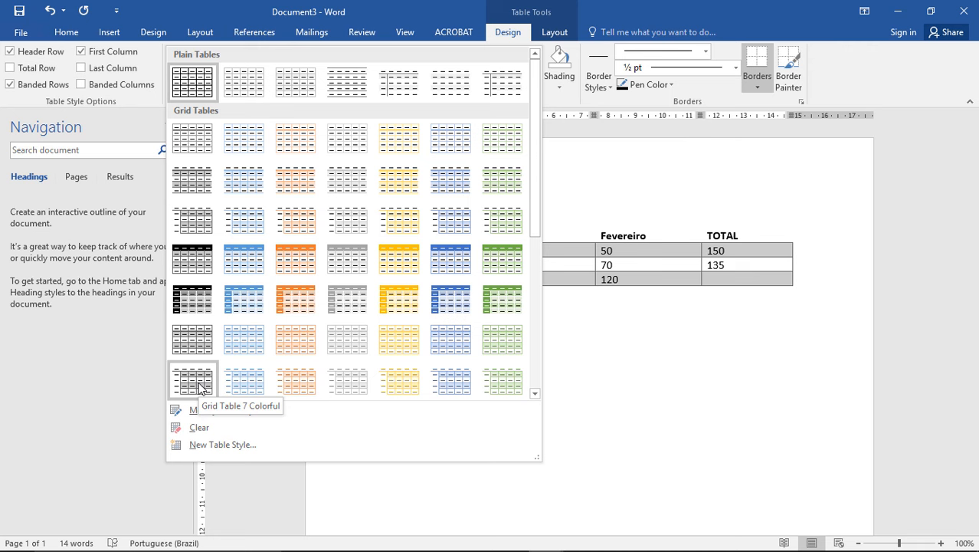
left_click(499, 76)
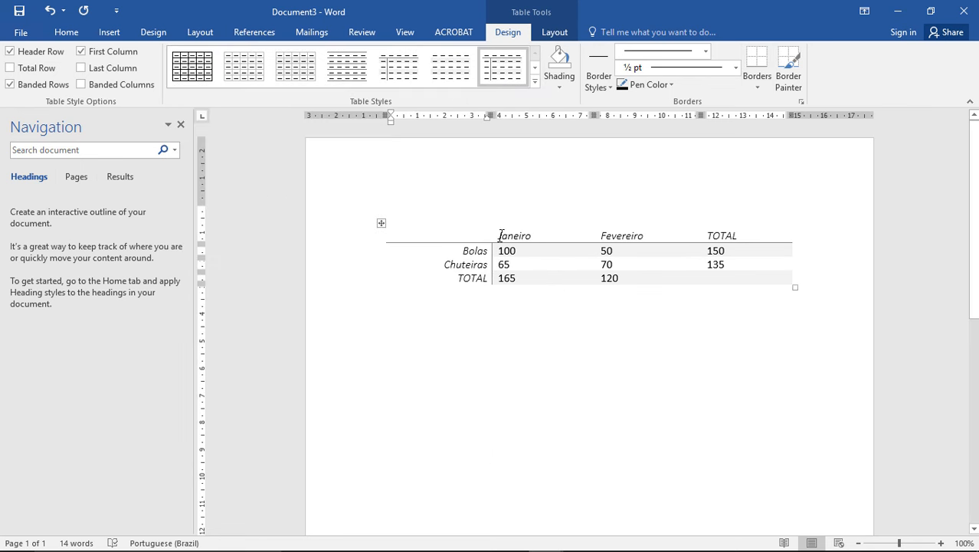
Switch the table's Header Row and First Column formatting off and back on to compare the effect
left_click_drag(499, 236, 684, 233)
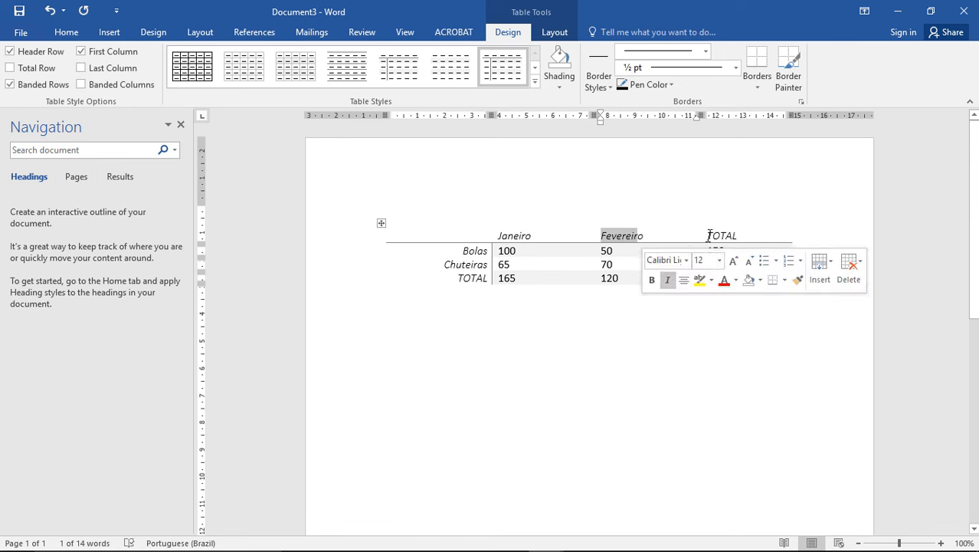
left_click(709, 235)
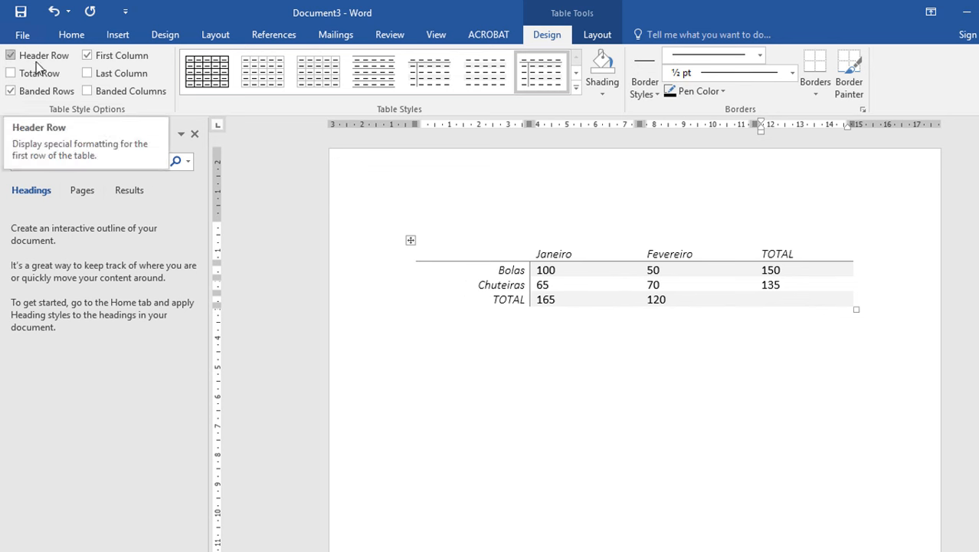
left_click(386, 264)
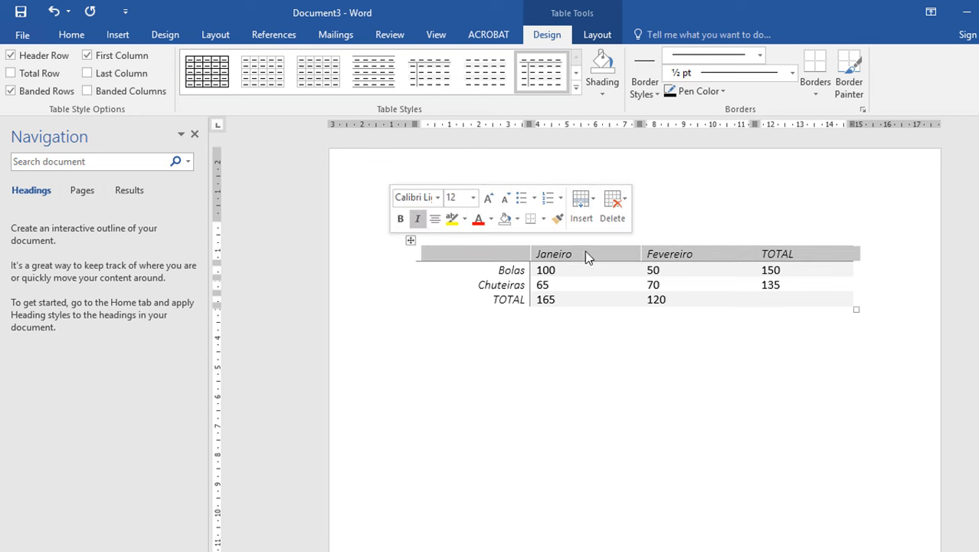
left_click(589, 331)
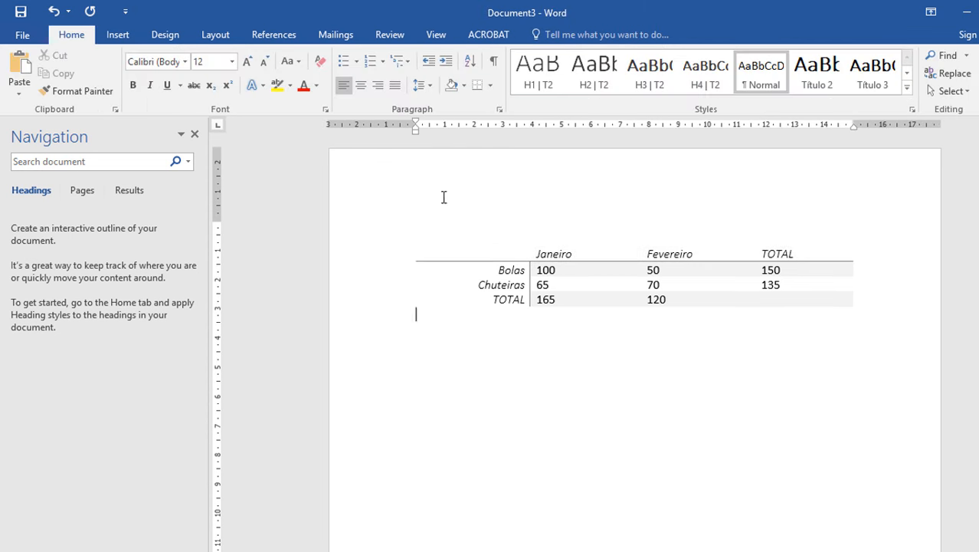
left_click(553, 269)
left_click(11, 56)
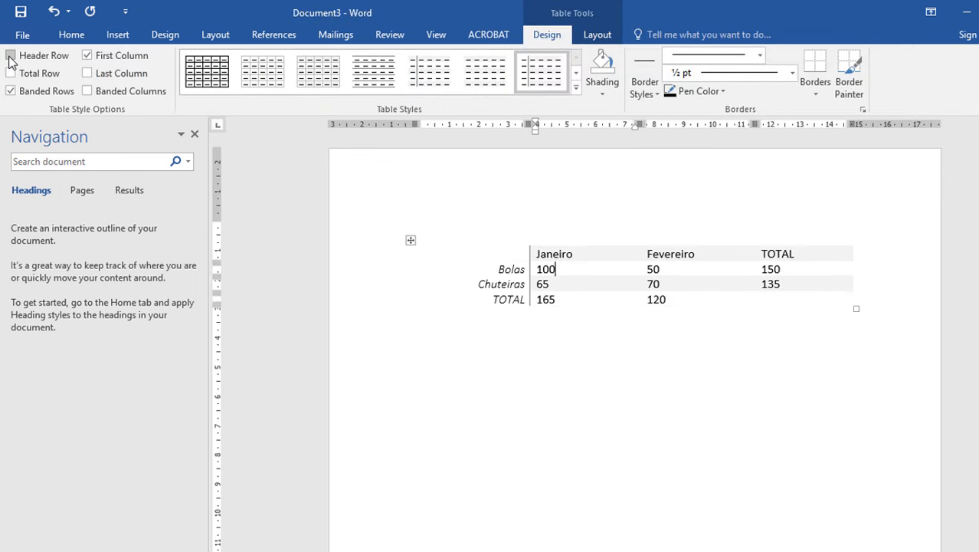
left_click(87, 55)
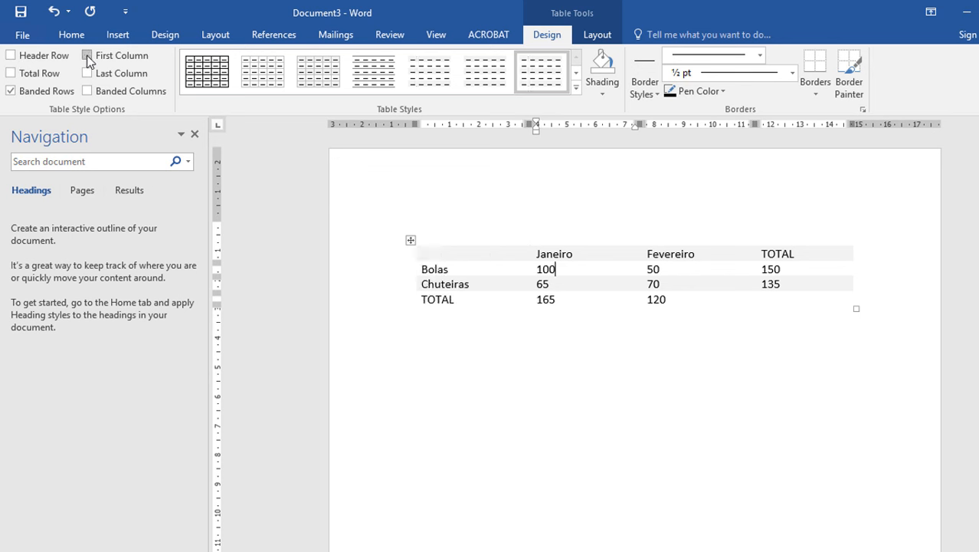
left_click(87, 55)
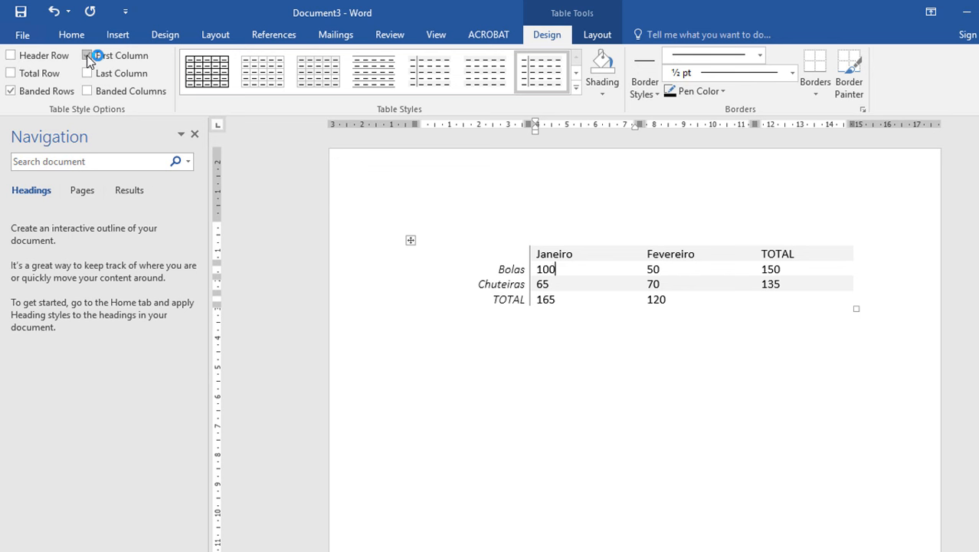
left_click(11, 56)
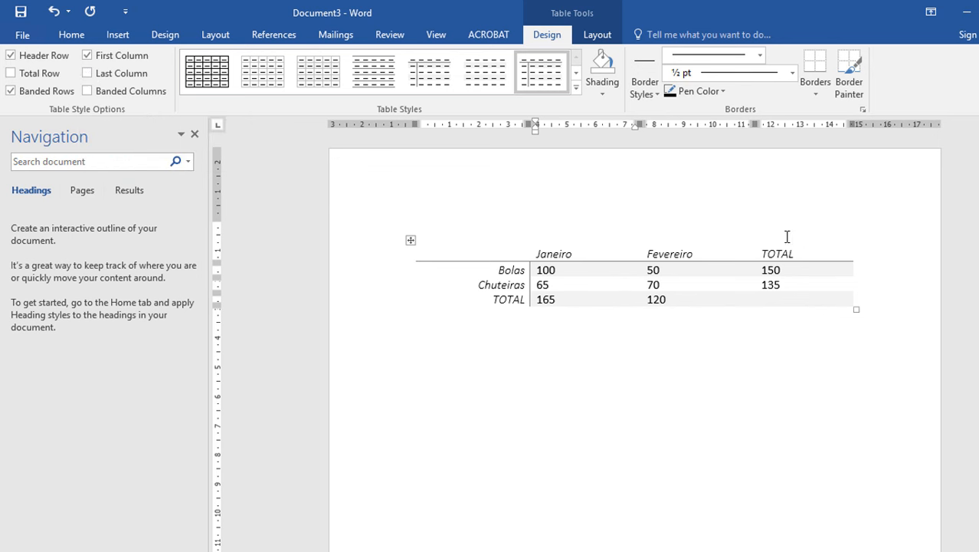
Enable the Last Column and Total Row formatting for the sales table
left_click(86, 72)
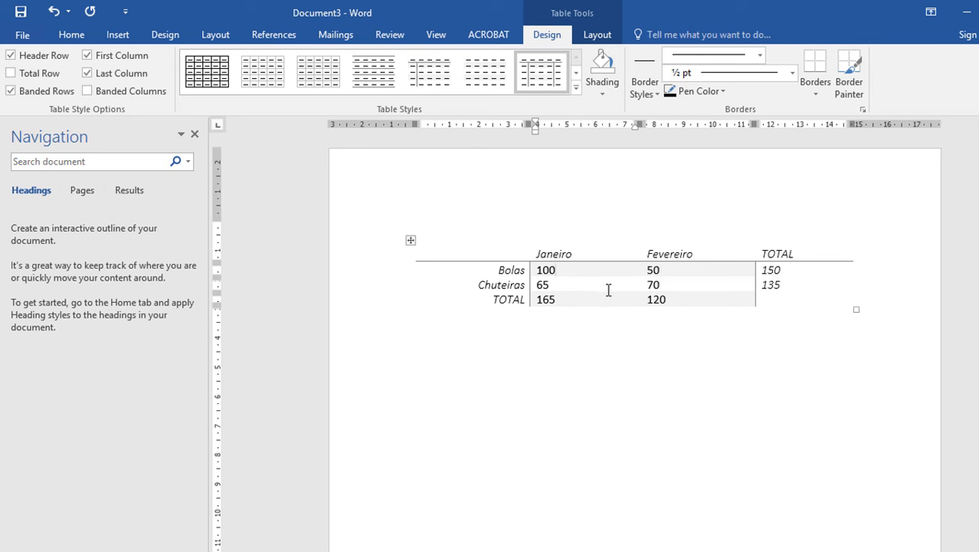
left_click(375, 307)
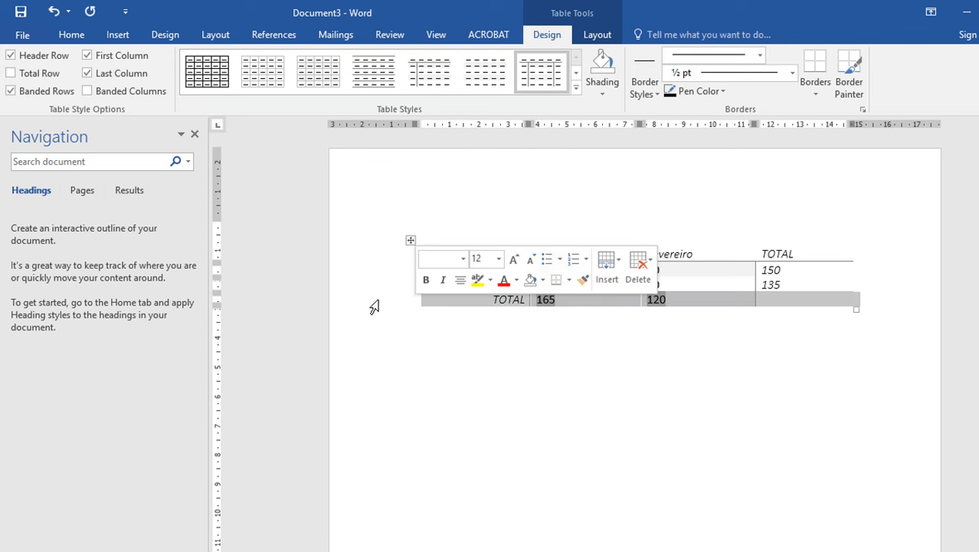
left_click(607, 305)
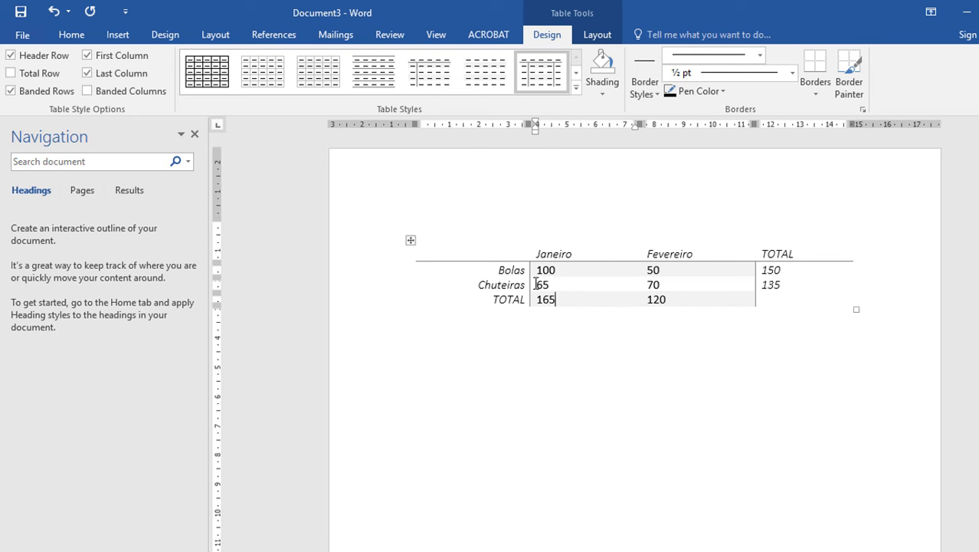
left_click(11, 74)
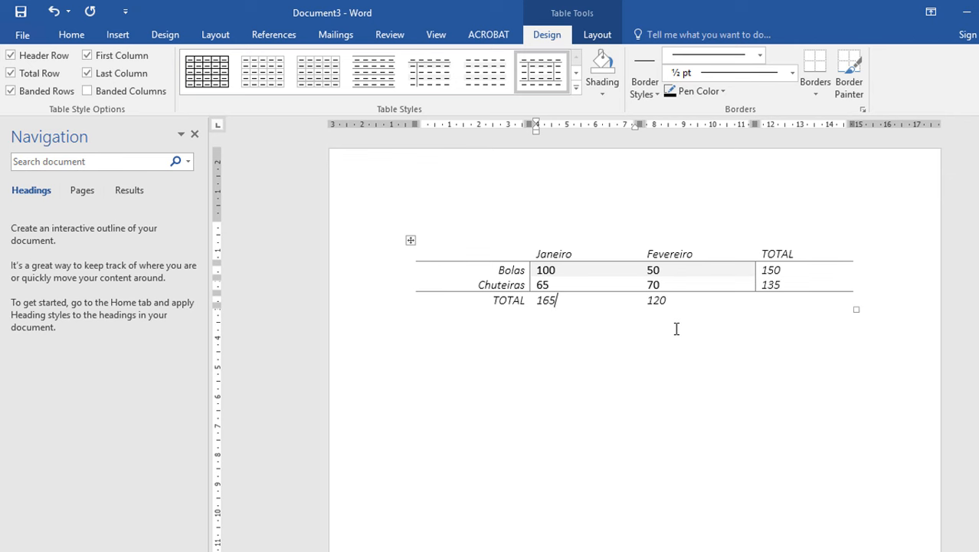
Preview the grid and list table styles on the sales table without applying any of them
left_click(576, 88)
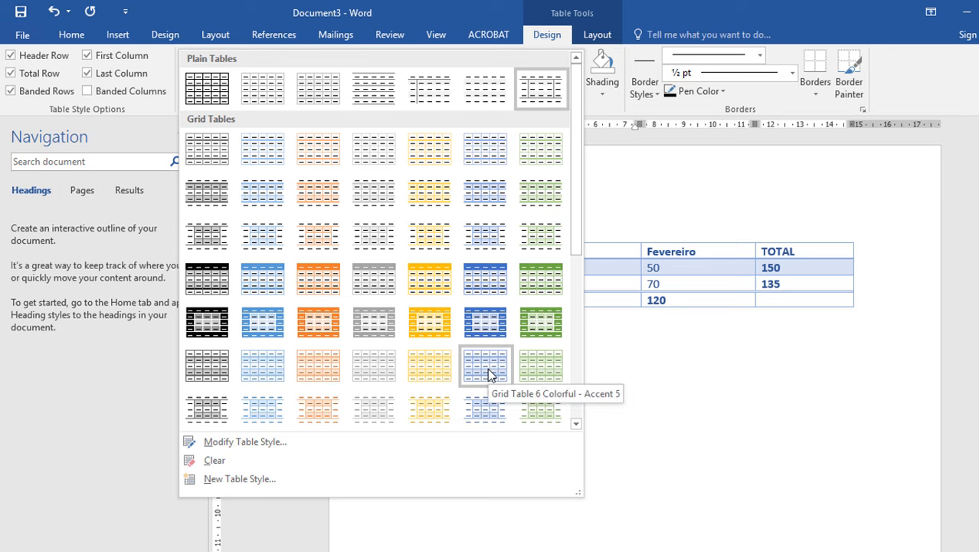
scroll(486, 369, "down", 3)
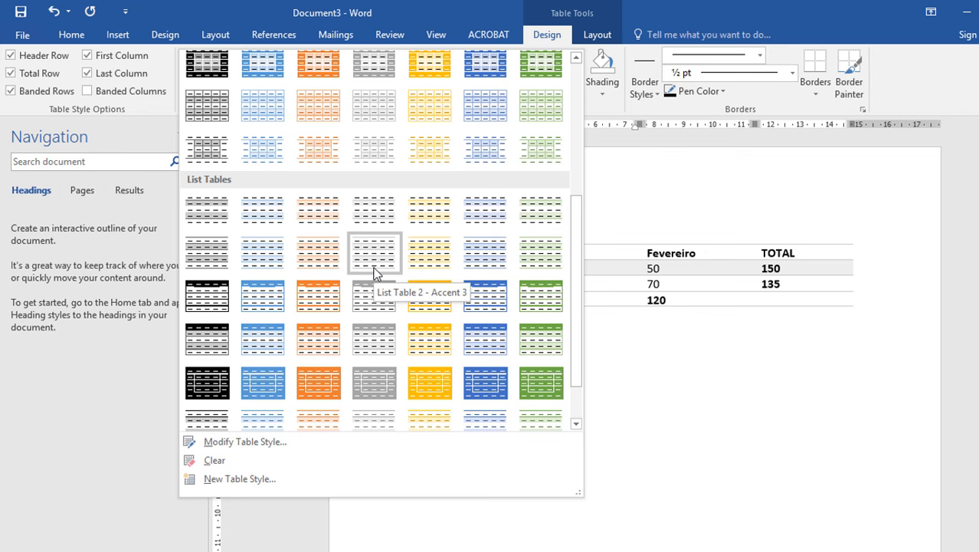
scroll(375, 274, "down", 1)
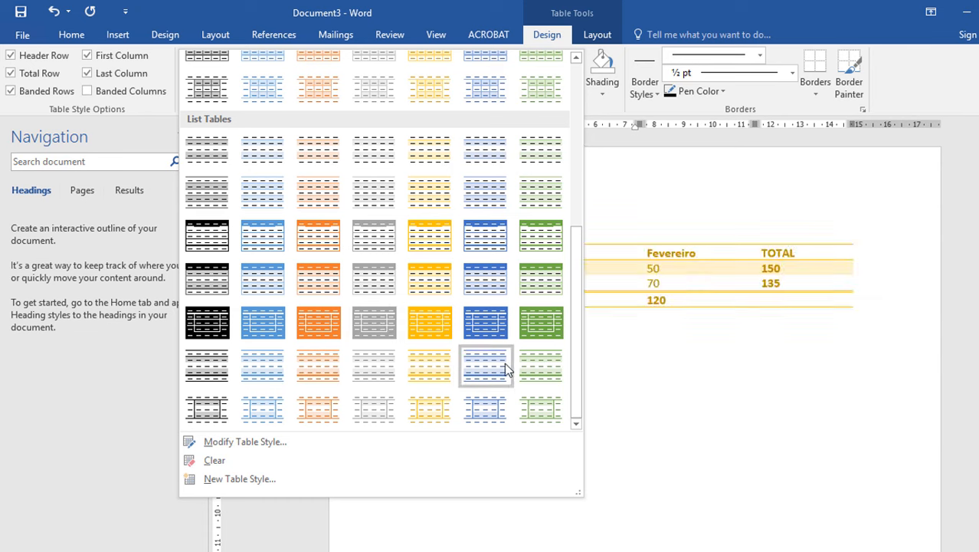
left_click(239, 441)
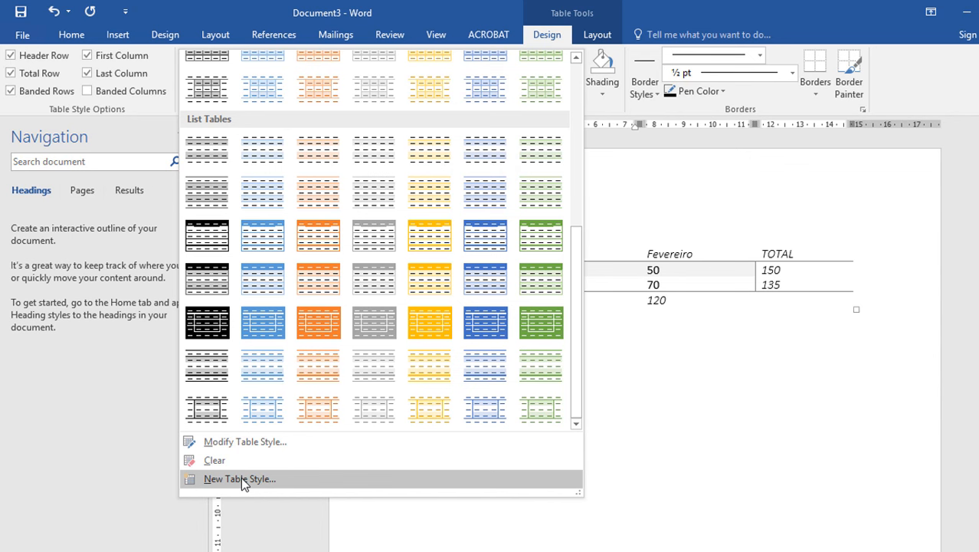
left_click(677, 3)
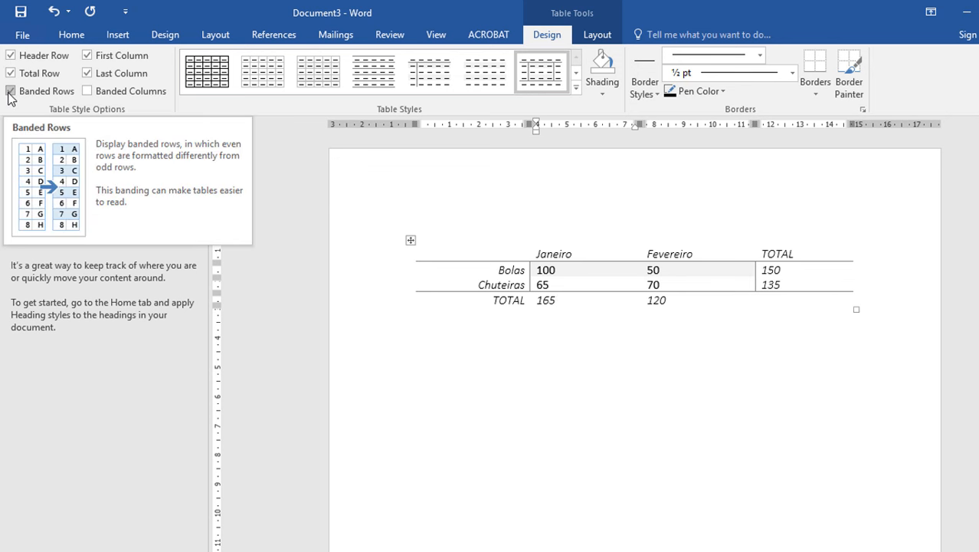
Turn off the table's Banded Rows formatting, and try Banded Columns before switching it off again
left_click(563, 272)
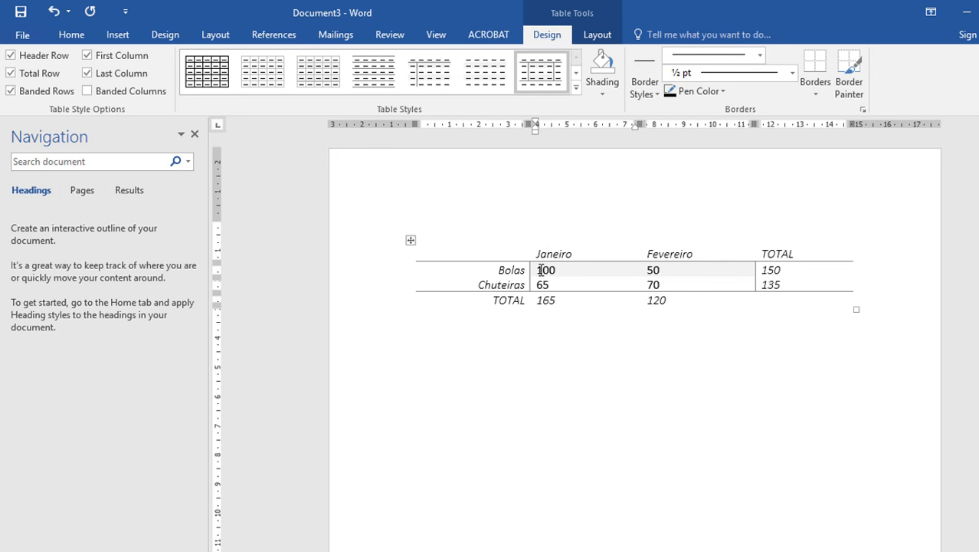
left_click(537, 270)
left_click(12, 92)
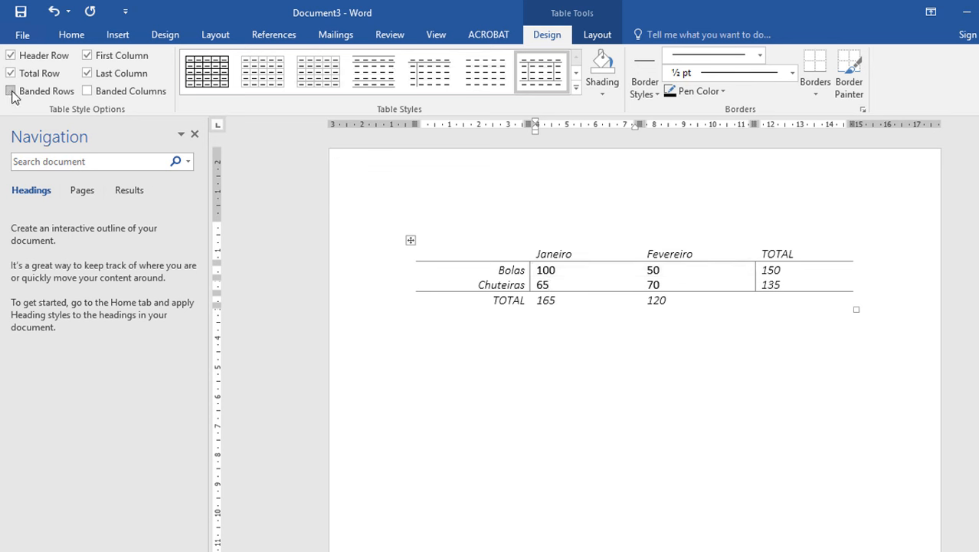
left_click(87, 90)
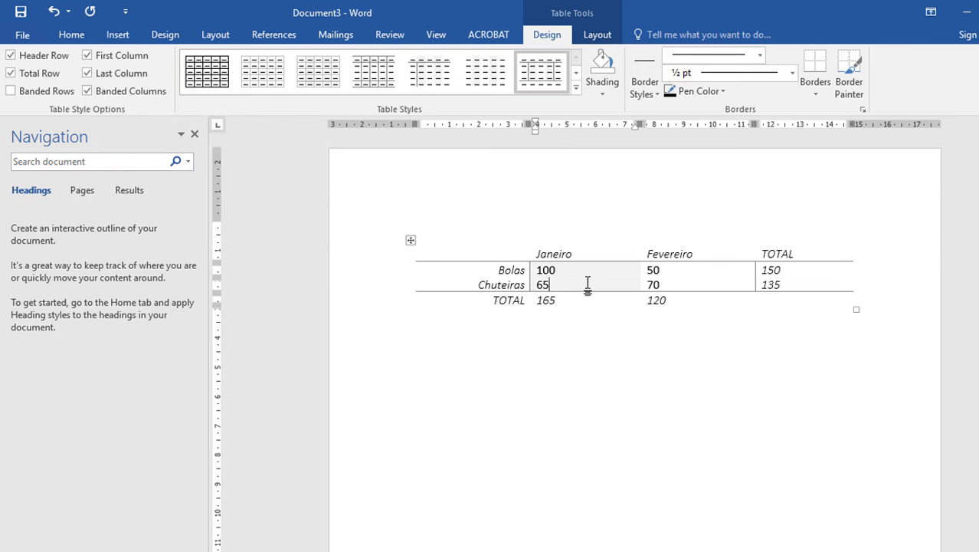
left_click(87, 91)
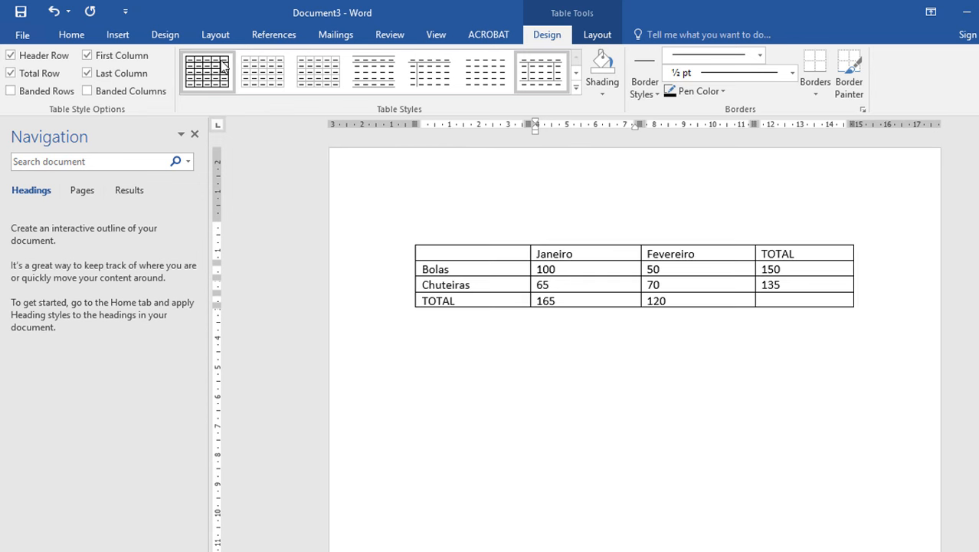
Apply the plain grid table style to the sales table and look through the available border options
left_click(223, 67)
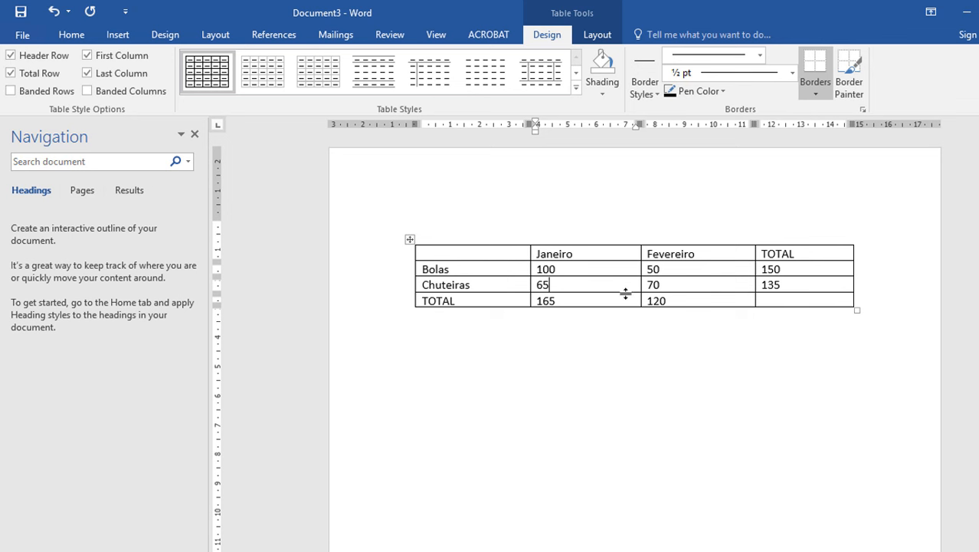
left_click(706, 300)
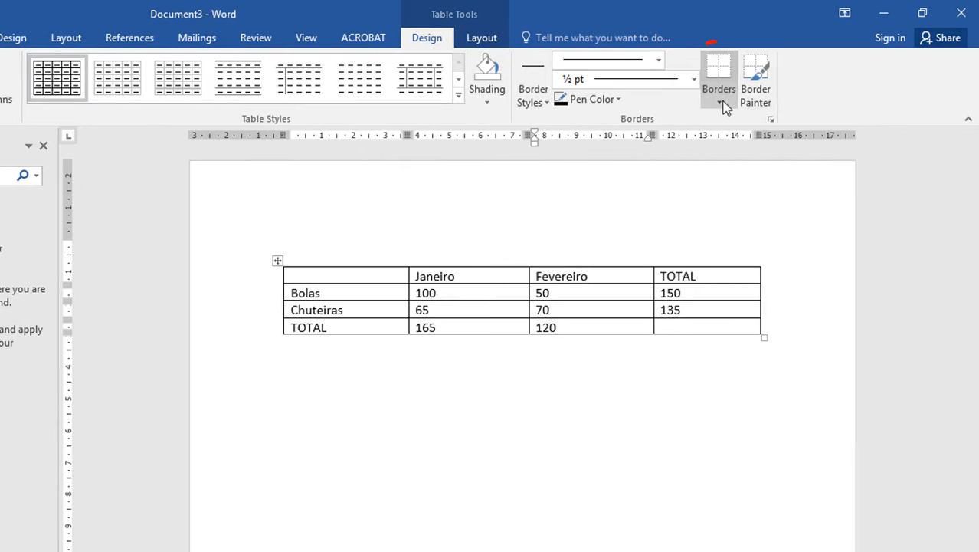
left_click(723, 100)
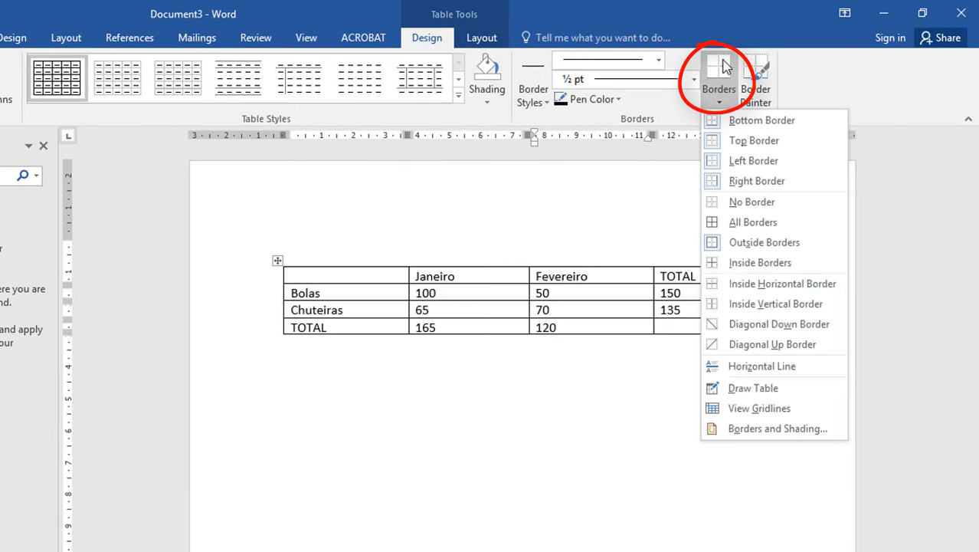
left_click(723, 67)
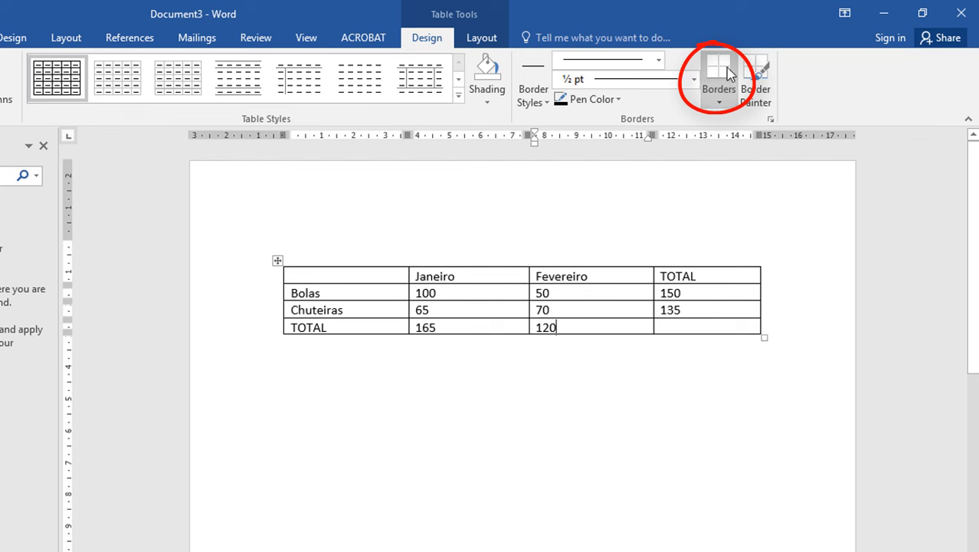
left_click(720, 100)
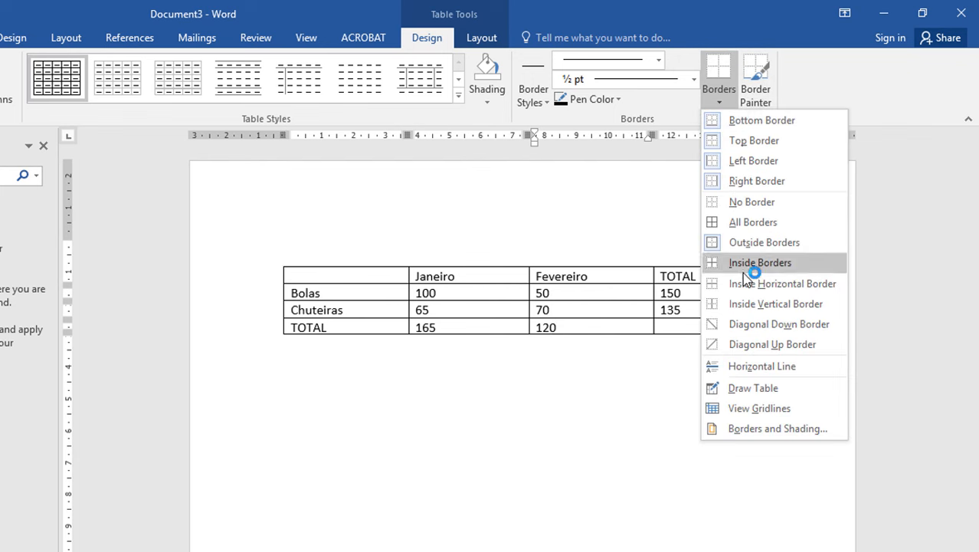
left_click(747, 303)
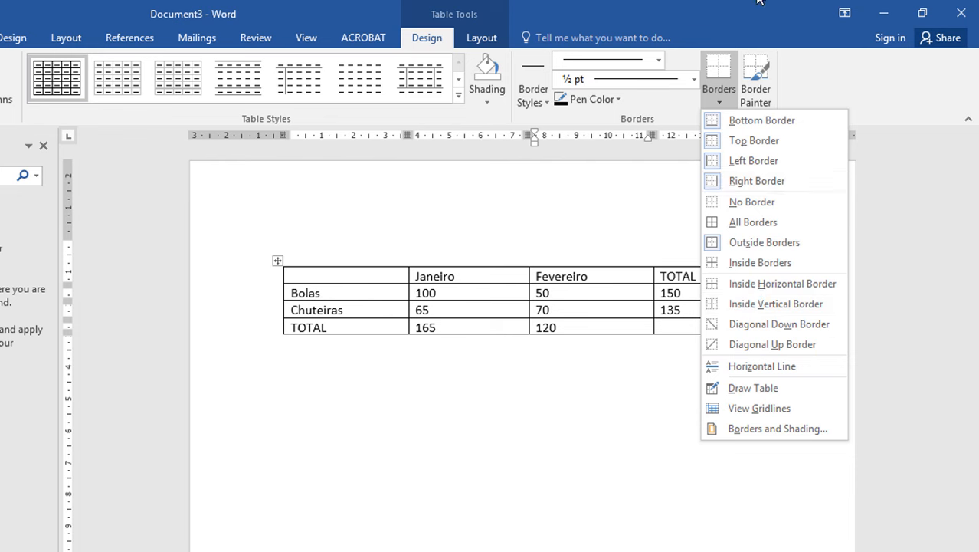
Select the whole sales table and choose the double wavy line style in its Borders and Shading settings
left_click(275, 262)
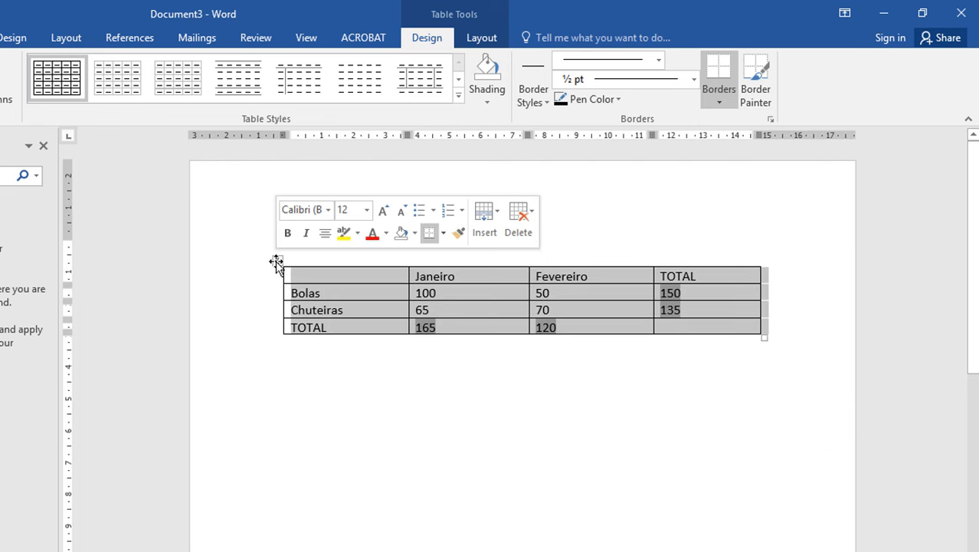
left_click(724, 96)
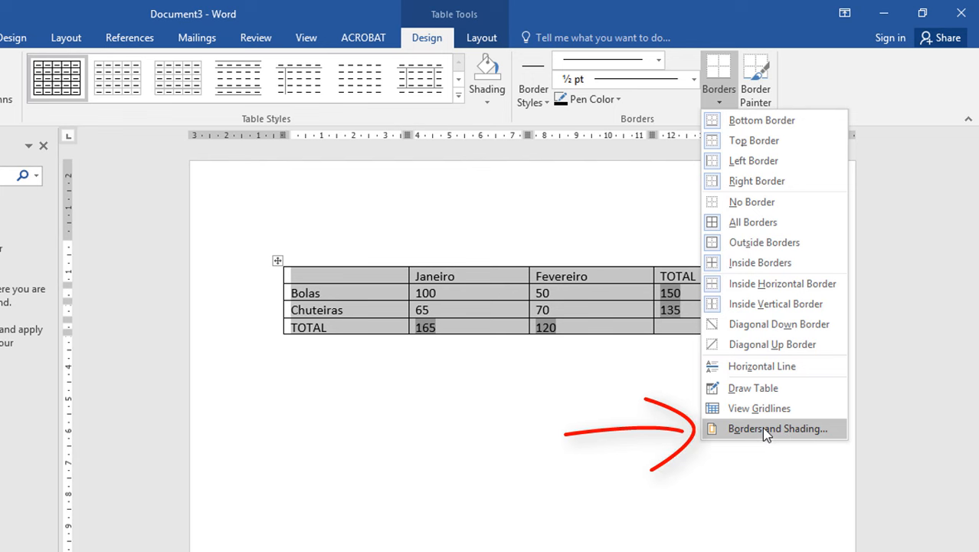
left_click(762, 426)
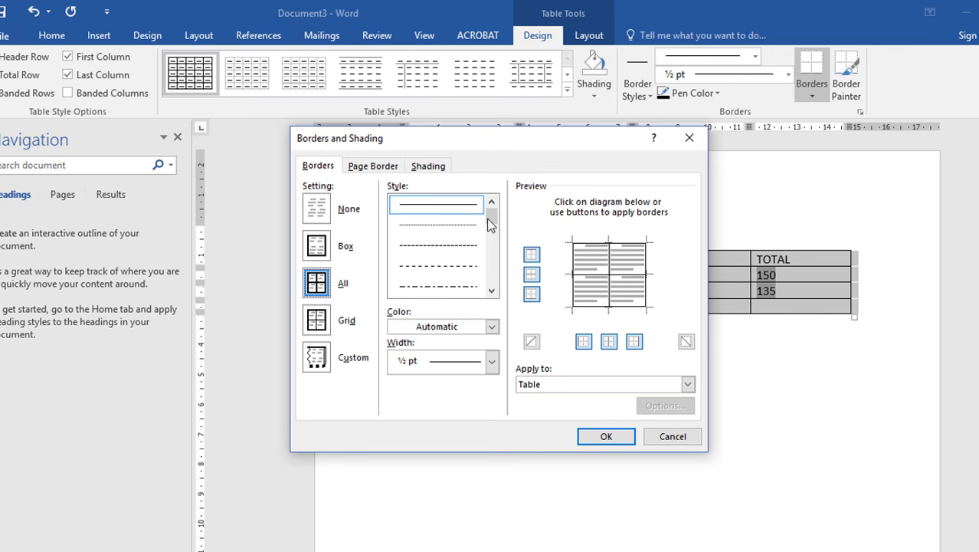
mouse_move(488, 219)
left_mouse_down()
mouse_move(498, 286)
mouse_move(495, 267)
left_mouse_up()
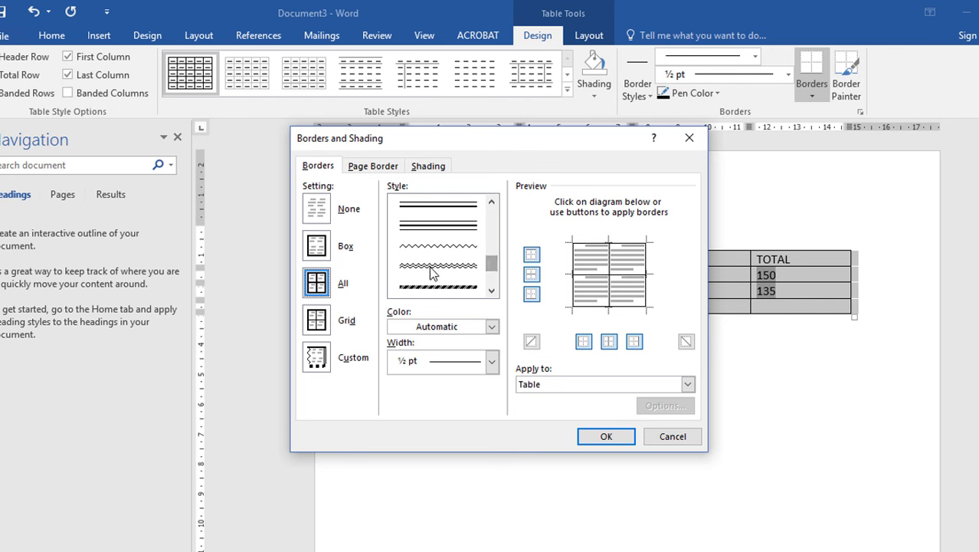
left_click(432, 268)
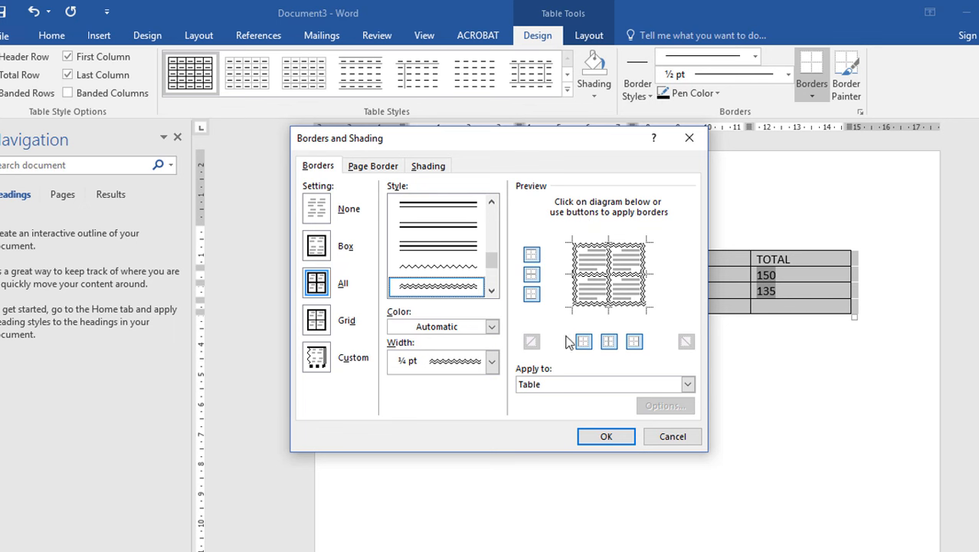
Set a custom dark red border color with RGB values 174, 18, 18
left_click(492, 327)
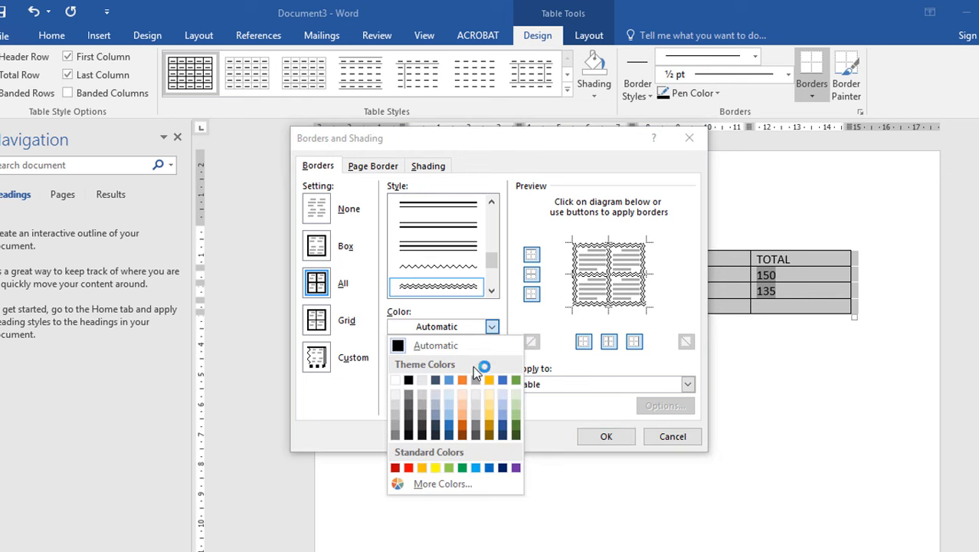
left_click(451, 487)
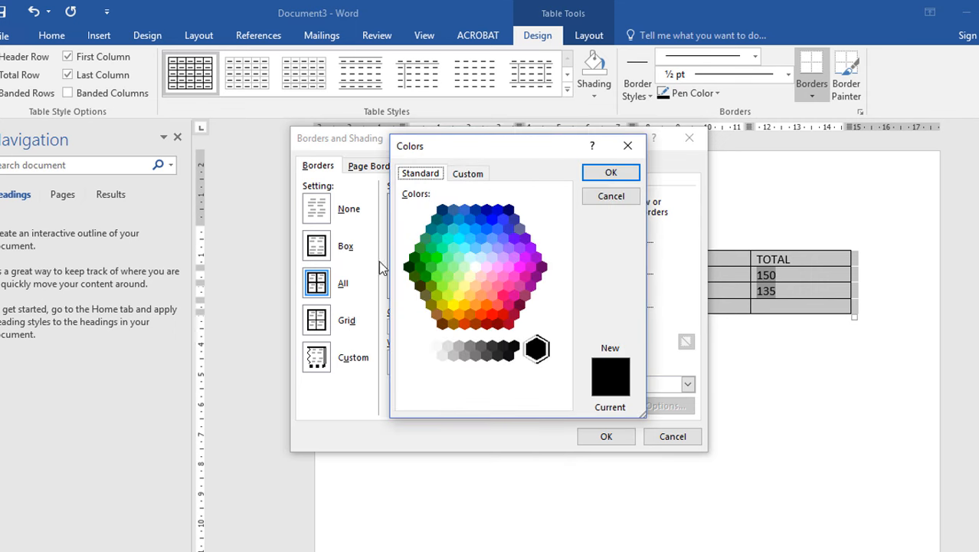
left_click(471, 175)
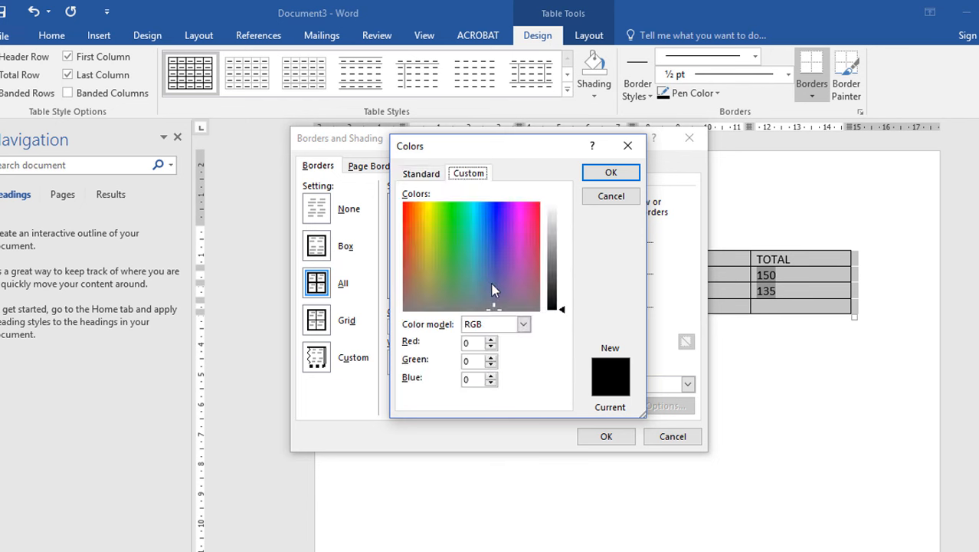
mouse_move(491, 287)
left_mouse_down()
mouse_move(455, 245)
mouse_move(477, 224)
mouse_move(488, 269)
mouse_move(463, 225)
mouse_move(496, 253)
mouse_move(498, 229)
mouse_move(479, 230)
mouse_move(518, 228)
left_mouse_up()
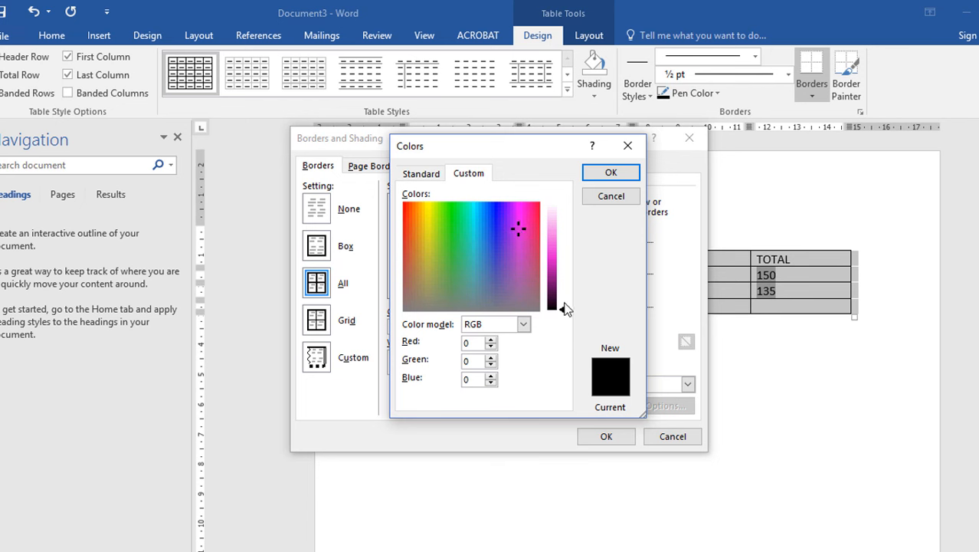
left_click_drag(564, 306, 564, 264)
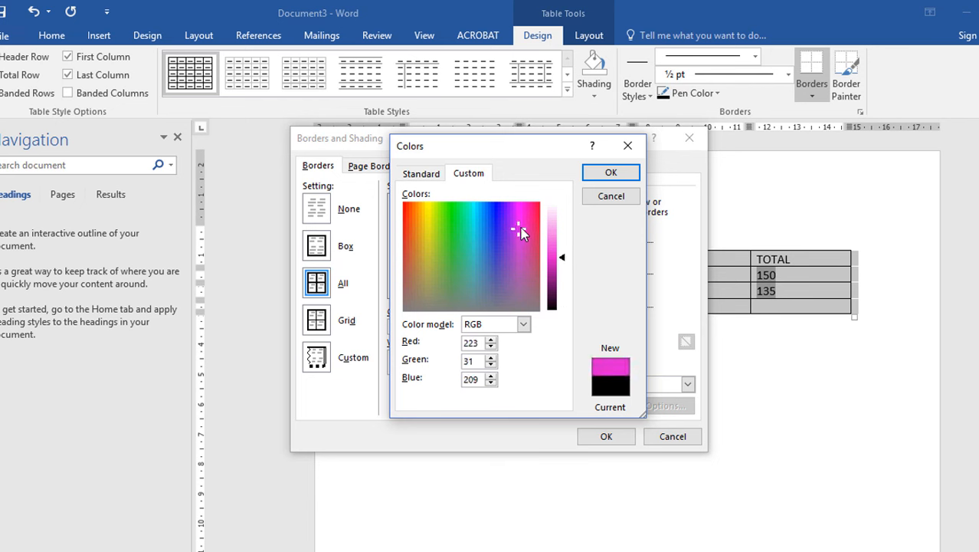
left_click_drag(521, 233, 543, 224)
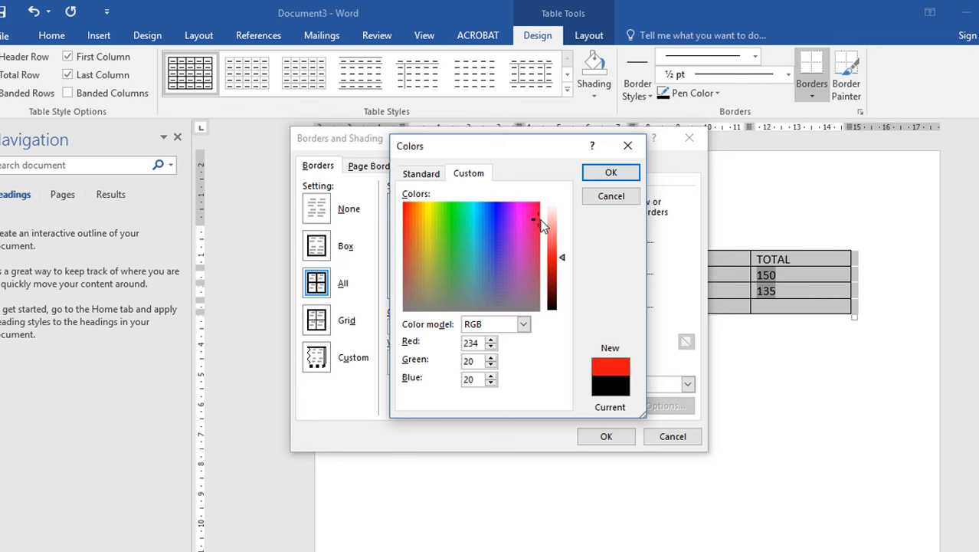
left_click_drag(563, 258, 565, 273)
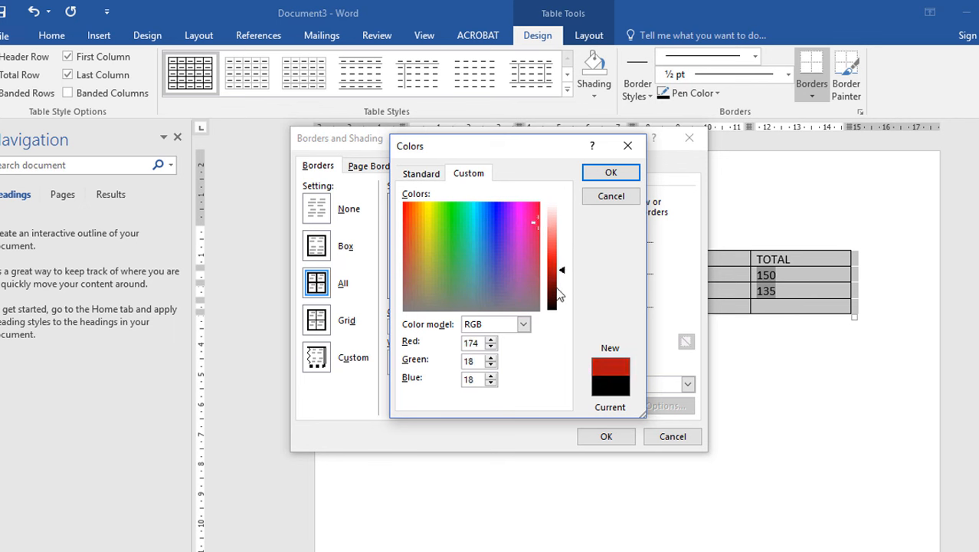
left_click(611, 172)
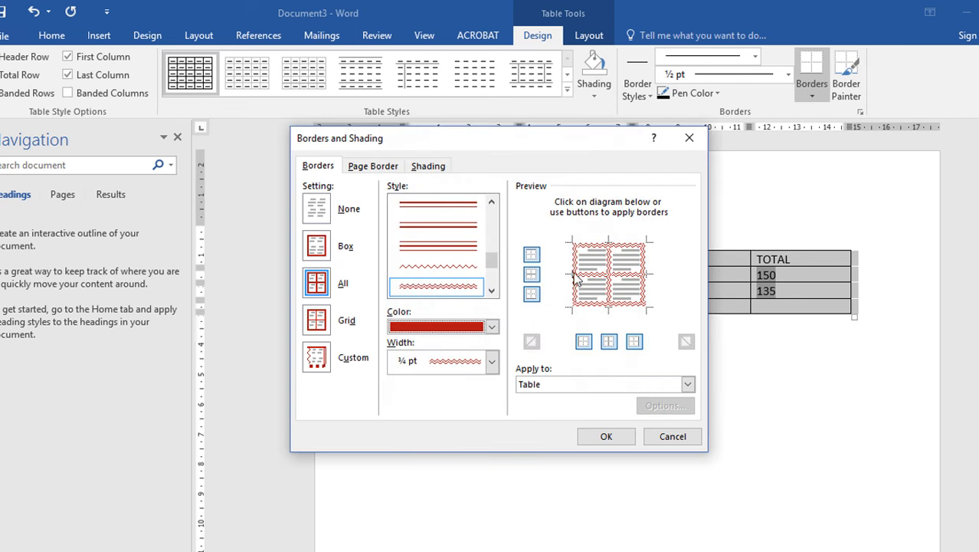
Try the single solid border line style with a width of 6 pt
left_click(490, 363)
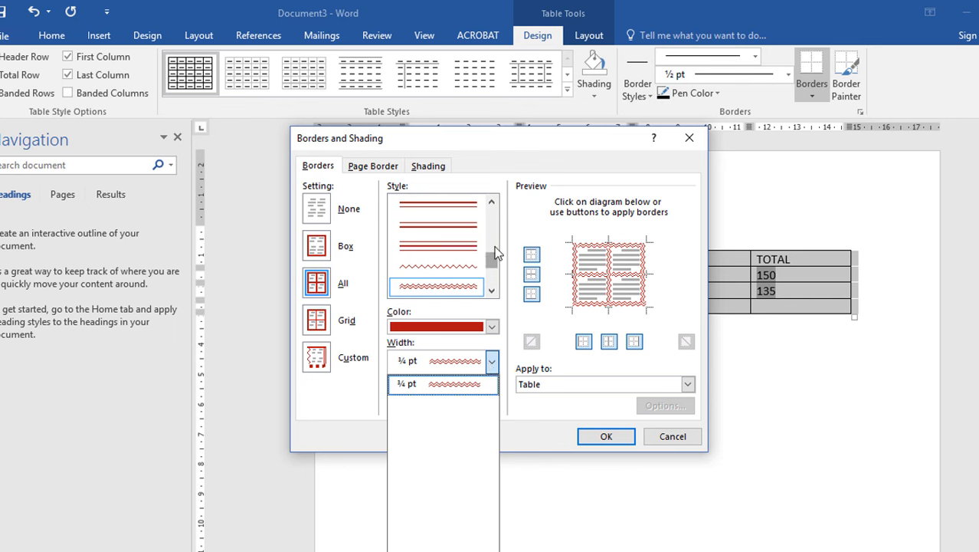
left_click_drag(495, 260, 492, 208)
left_click(475, 205)
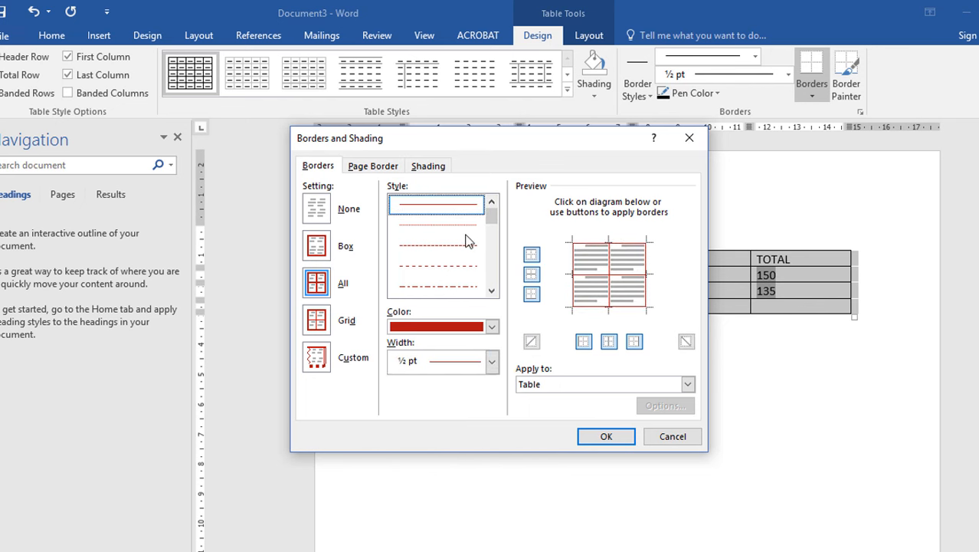
left_click(491, 362)
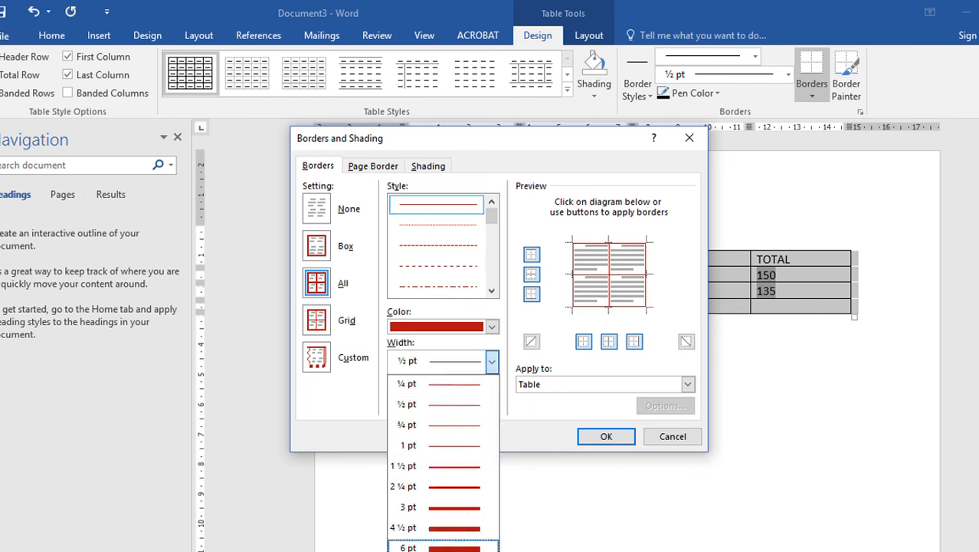
left_click(466, 548)
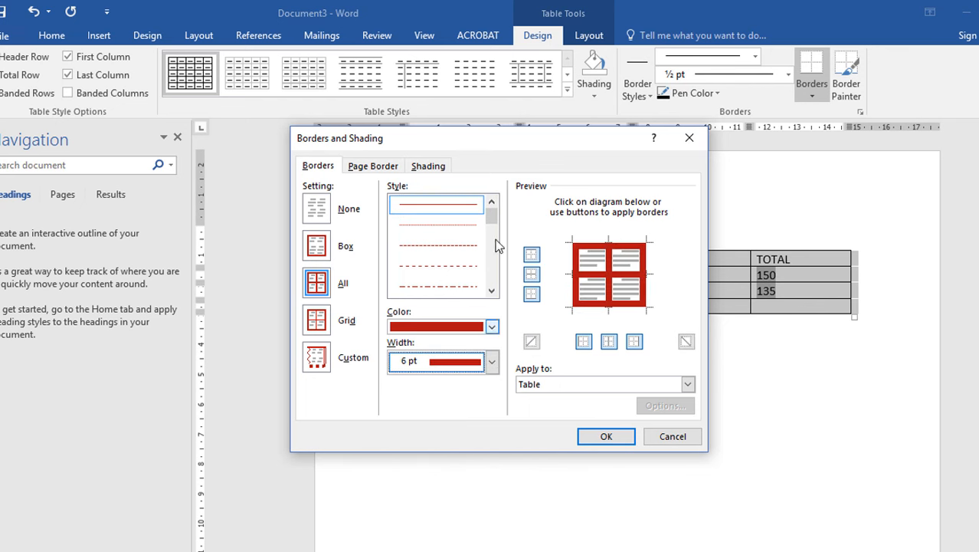
Try a double border line with unequal thicknesses, comparing widths of 4 ½ pt and 3 pt
left_click_drag(492, 216, 496, 251)
left_click(465, 266)
left_click(460, 286)
left_click(491, 361)
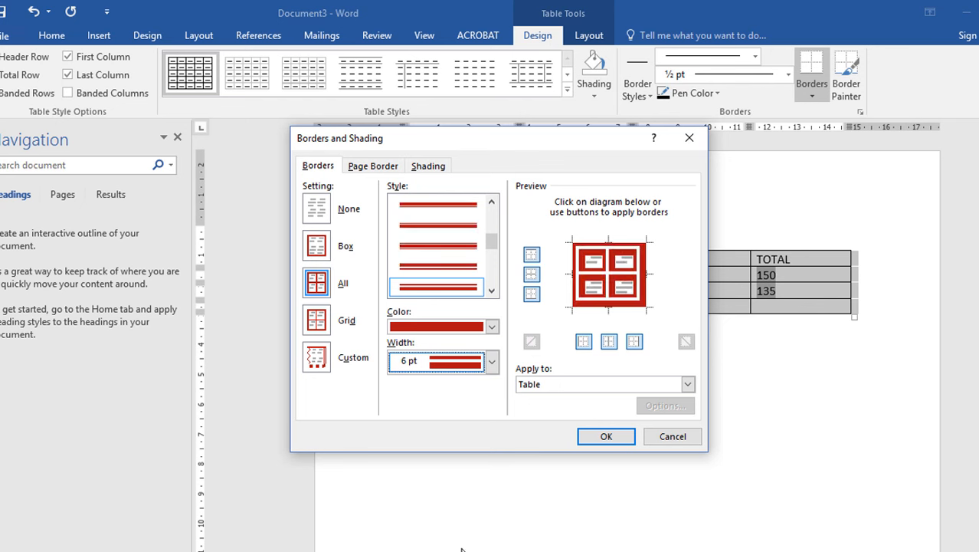
left_click(491, 361)
left_click(459, 521)
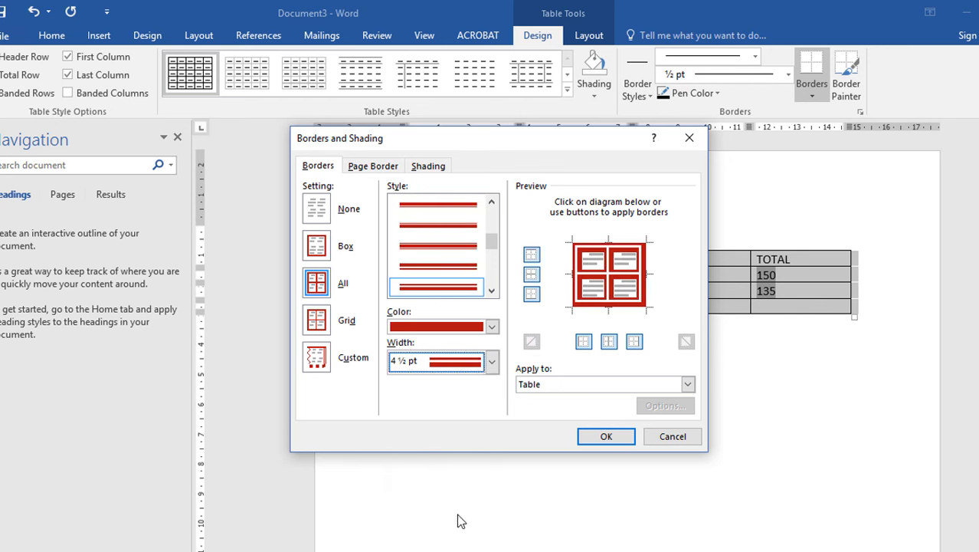
left_click(491, 361)
left_click(457, 509)
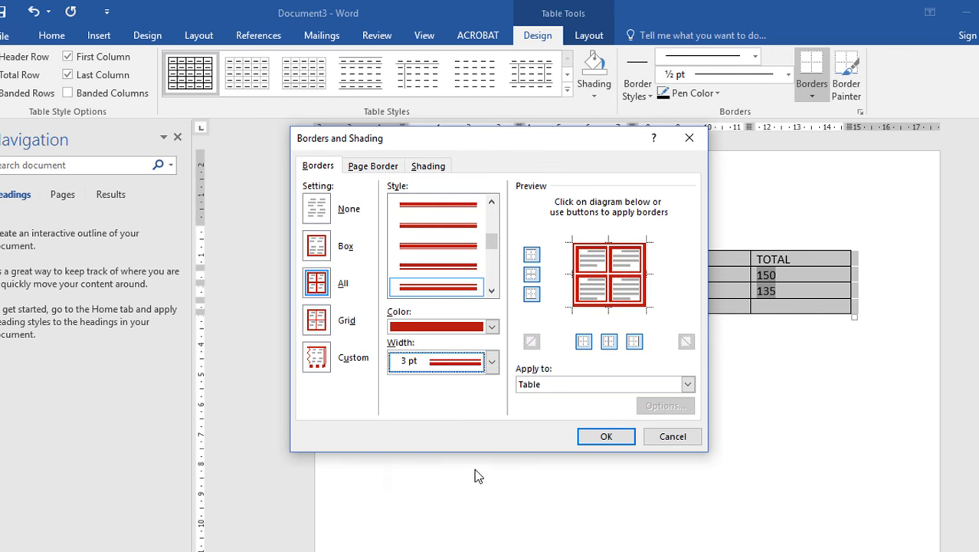
Try the single wavy border line style and check which widths it offers
left_click_drag(491, 254, 497, 265)
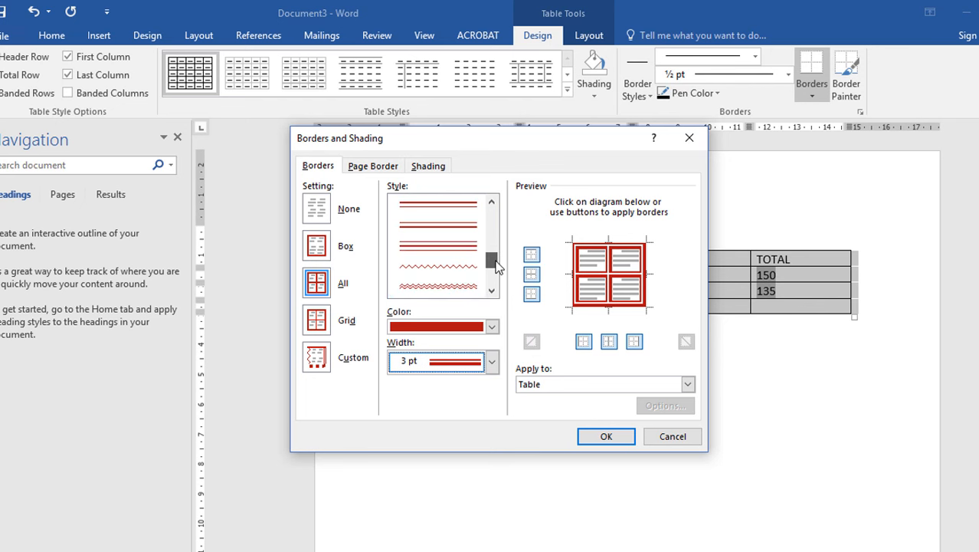
left_click(468, 268)
left_click(491, 361)
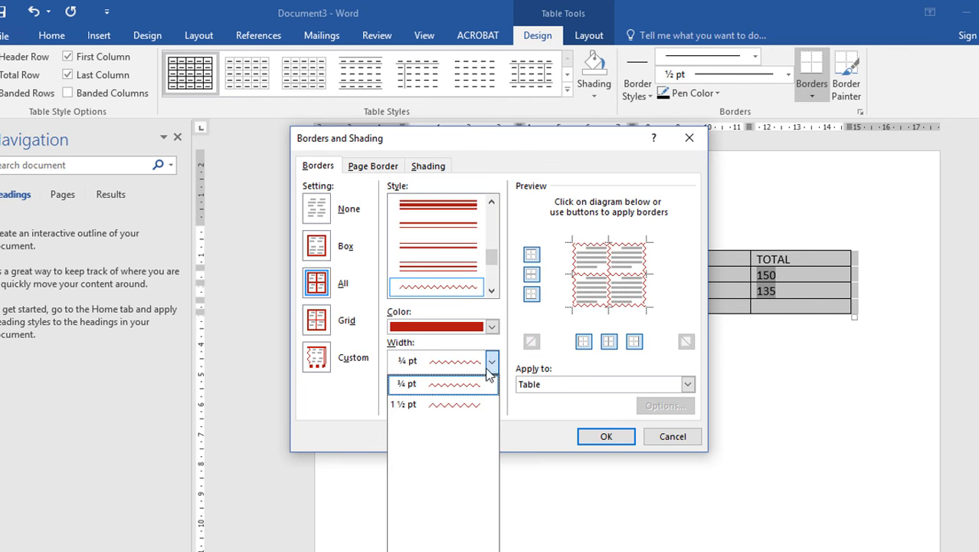
Set the border line to the double wavy style at ¾ pt and apply it to the whole table
left_click(491, 290)
left_click(471, 287)
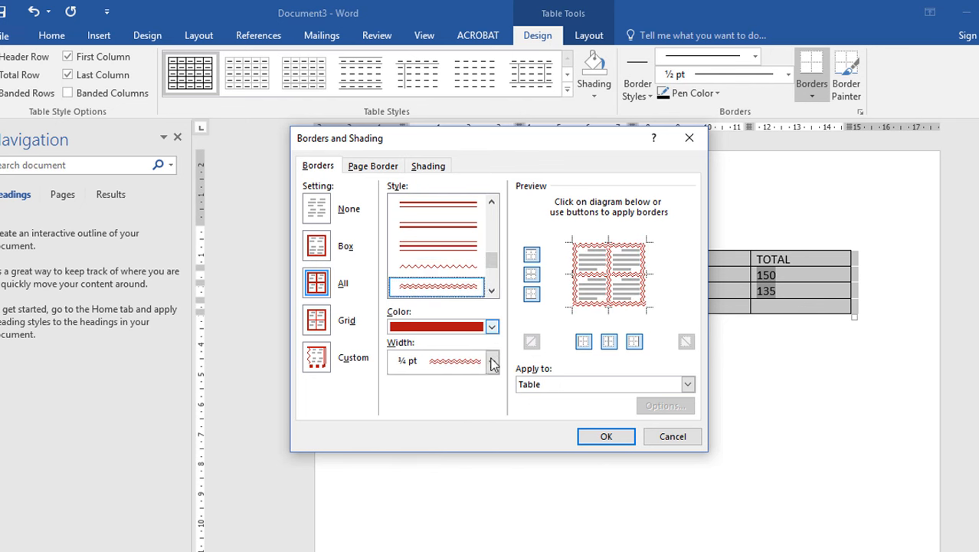
left_click(491, 361)
left_click(453, 386)
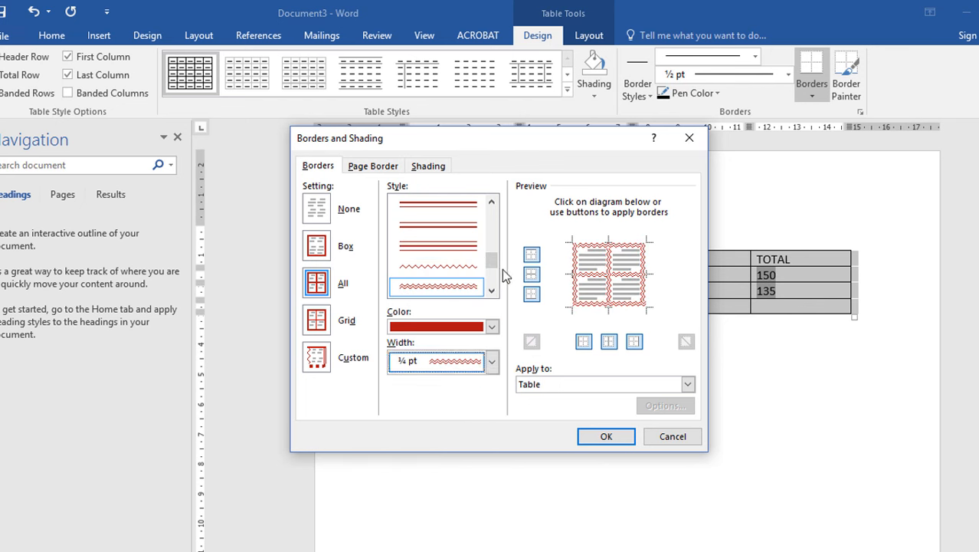
left_click_drag(494, 256, 494, 280)
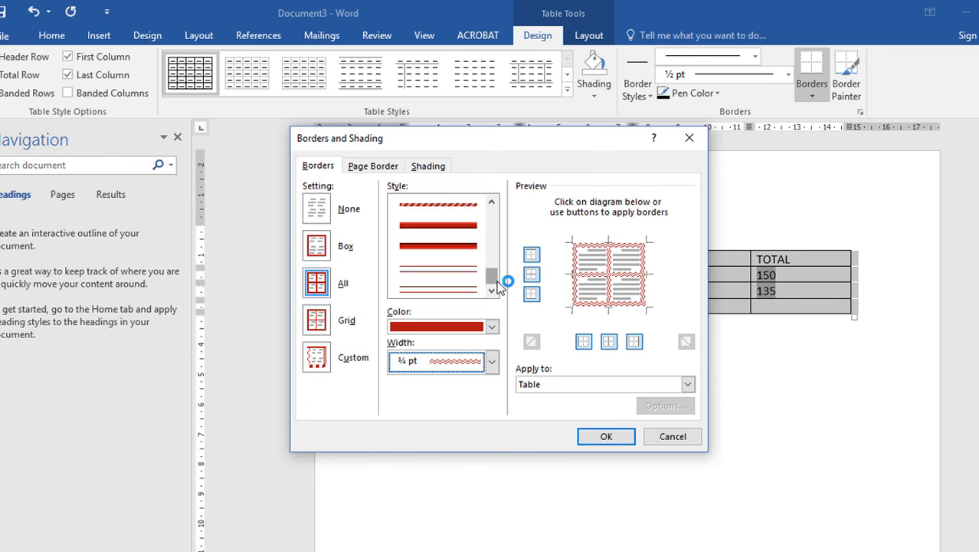
left_click(606, 437)
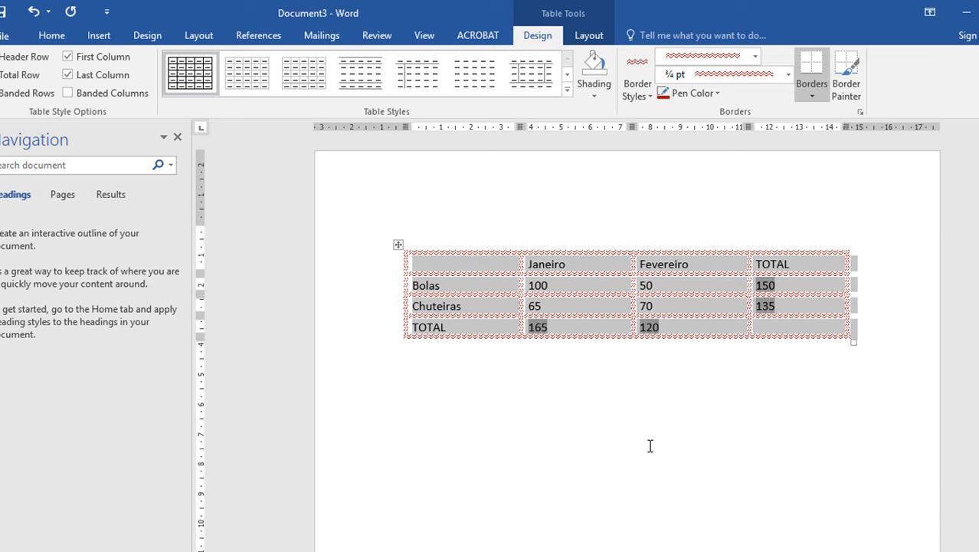
left_click(565, 372)
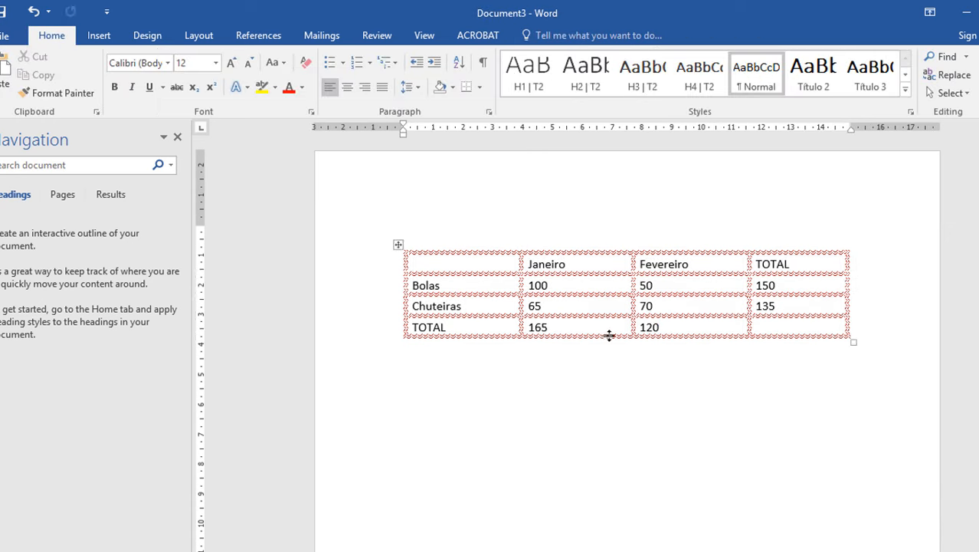
Set Border Painter to a blue 3 pt double line of unequal thicknesses and paint the top border of the Fevereiro header cell
left_click(694, 329)
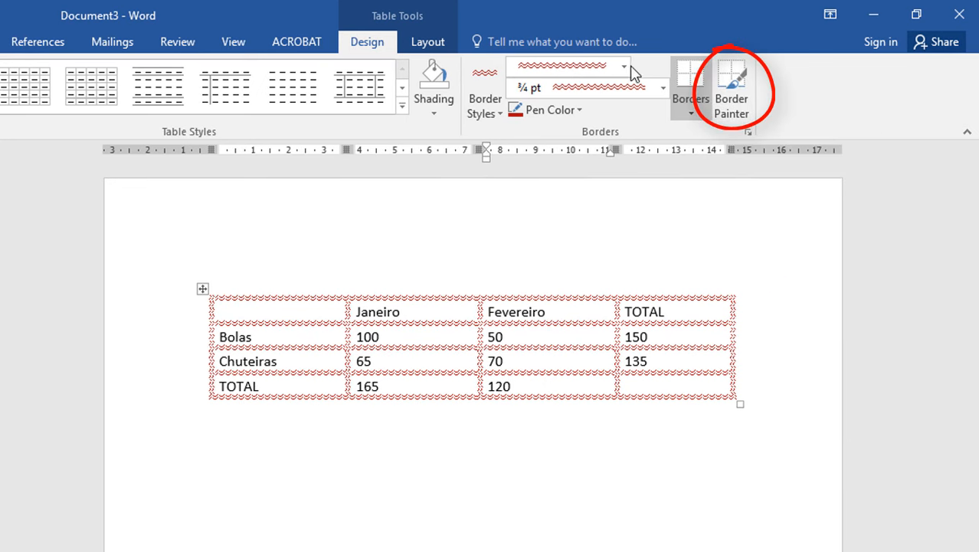
left_click(723, 88)
left_click(625, 67)
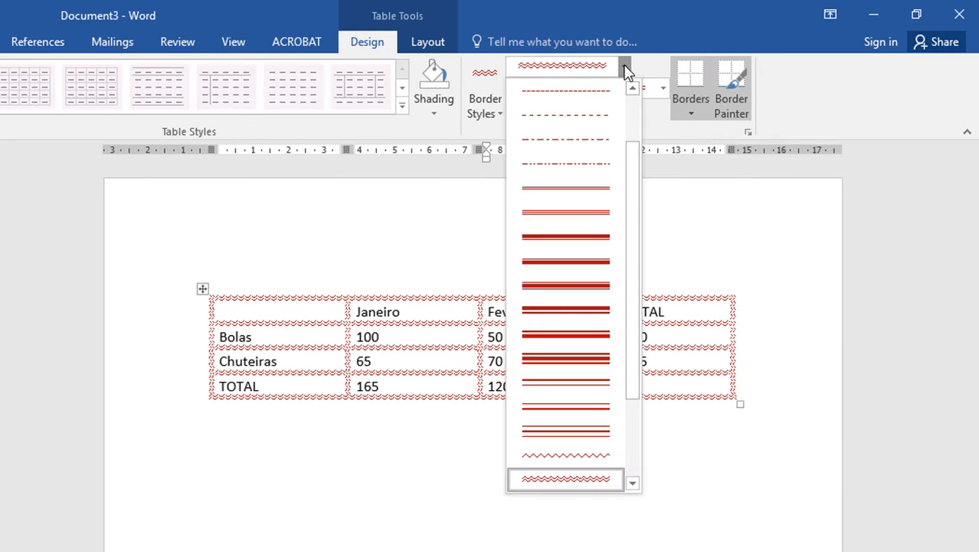
left_click(586, 245)
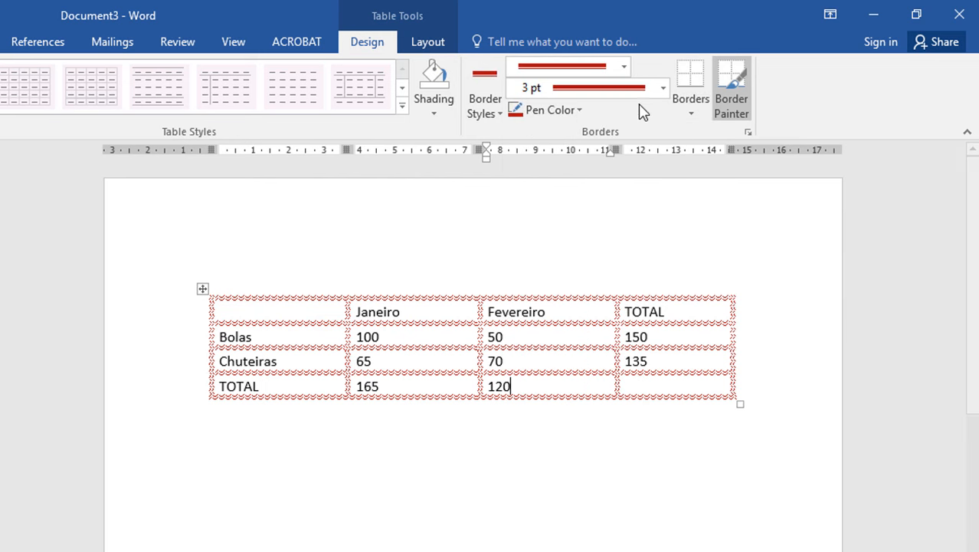
left_click(566, 114)
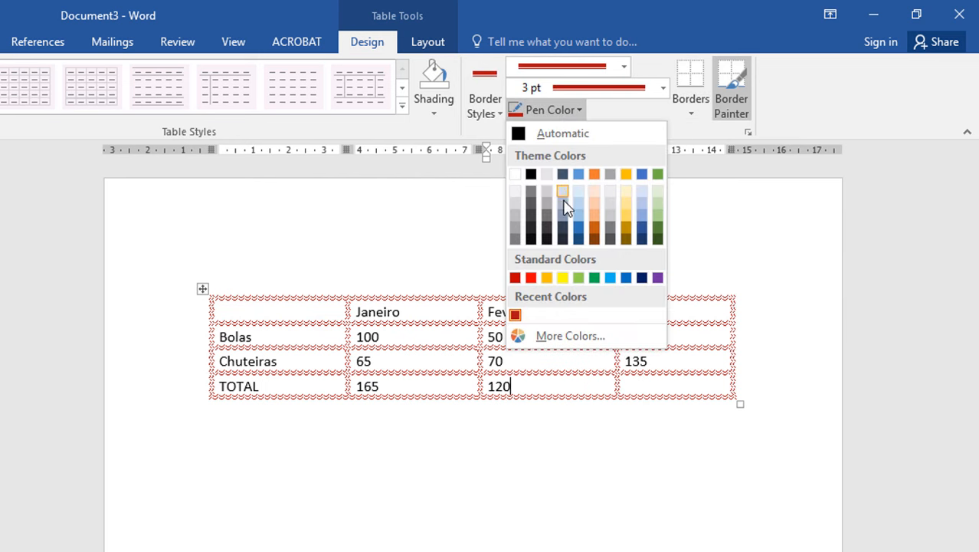
left_click(578, 219)
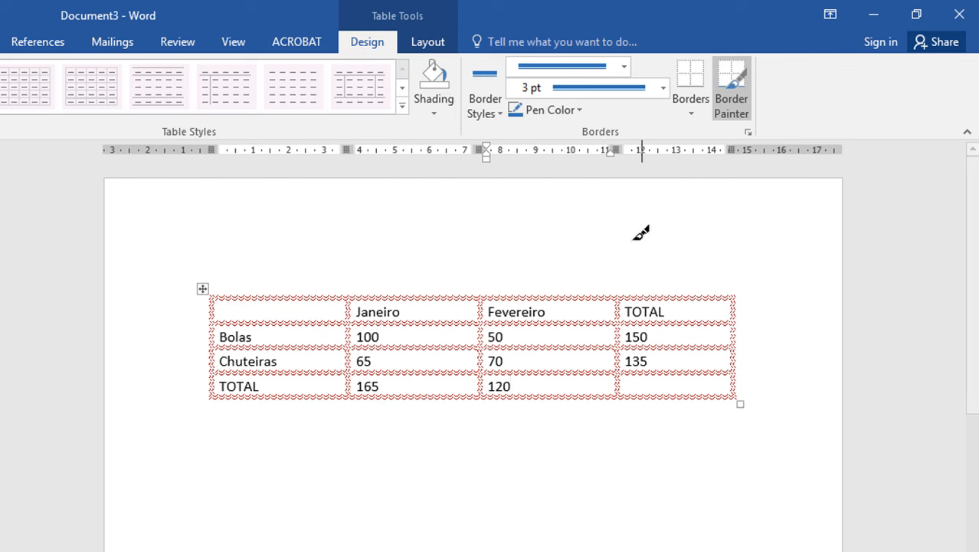
left_click(567, 296)
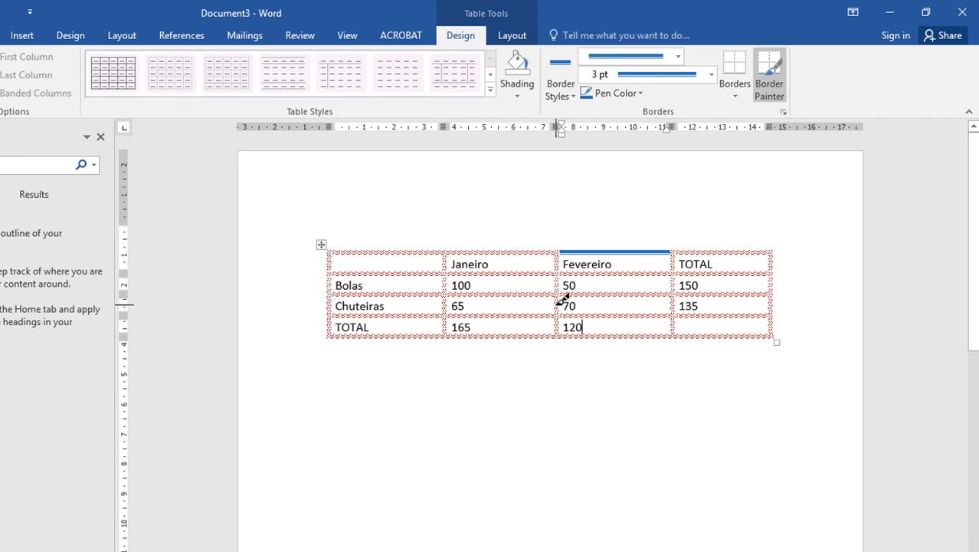
Paint the blue border down both sides of the Fevereiro column, stopping above the TOTAL row on the Janeiro side
left_click(558, 306)
left_click_drag(557, 305, 558, 319)
left_click_drag(560, 260, 560, 287)
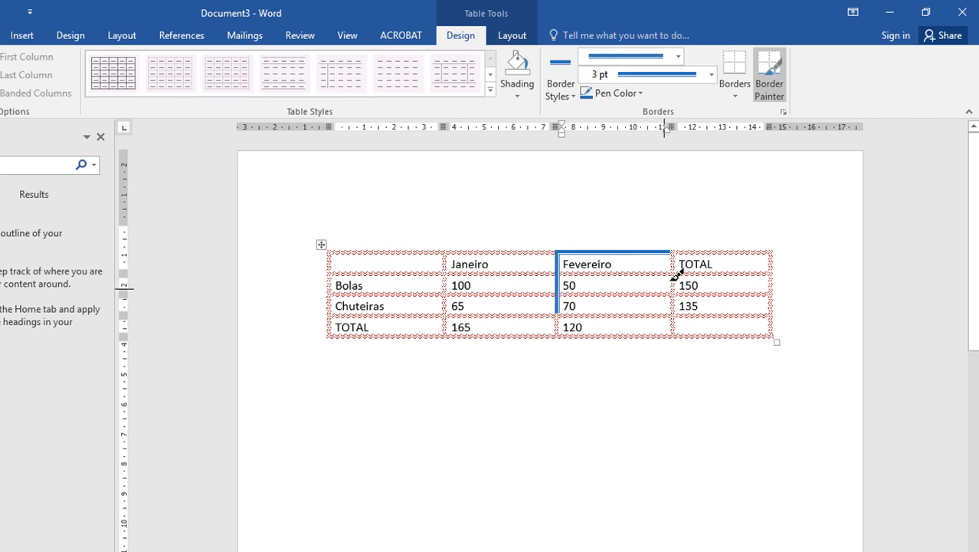
left_click_drag(675, 252, 675, 334)
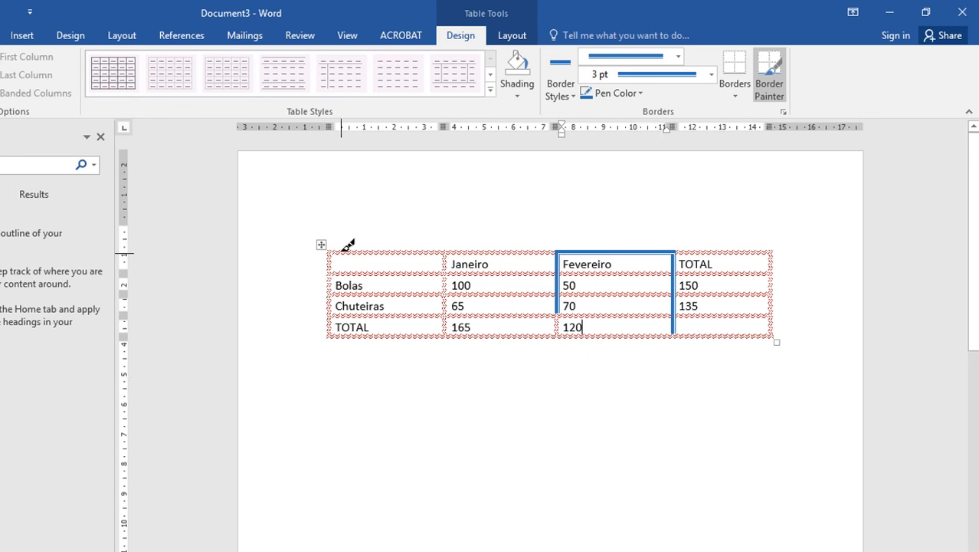
Paint the remaining outer table border blue, plus the lines below the Chuteiras and 65 cells and below the empty and Fevereiro header cells
left_click_drag(346, 250, 518, 250)
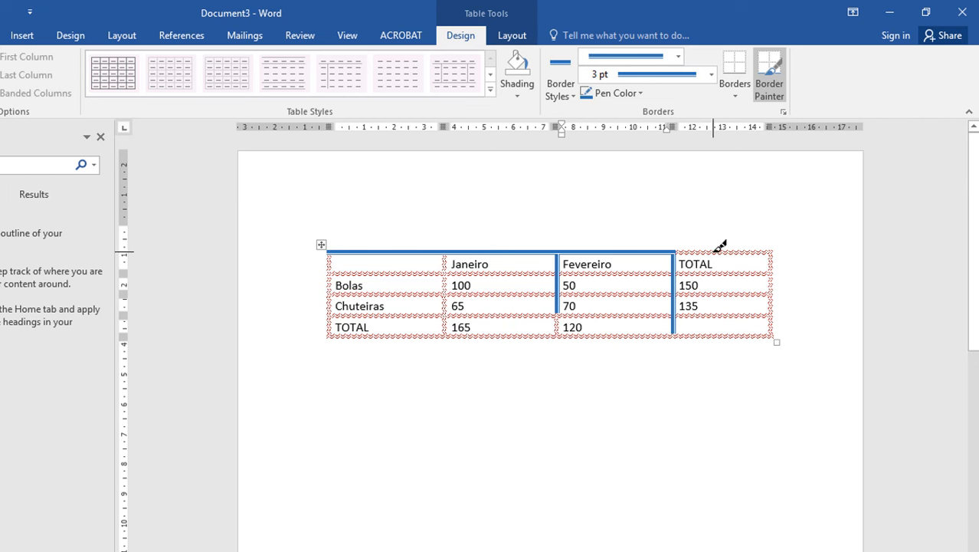
mouse_move(720, 251)
left_mouse_down()
mouse_move(772, 251)
mouse_move(772, 335)
left_mouse_up()
mouse_move(333, 257)
left_mouse_down()
mouse_move(335, 329)
mouse_move(344, 335)
mouse_move(666, 329)
mouse_move(750, 341)
left_mouse_up()
left_click_drag(433, 308, 536, 308)
left_click_drag(612, 272, 648, 272)
left_click(421, 272)
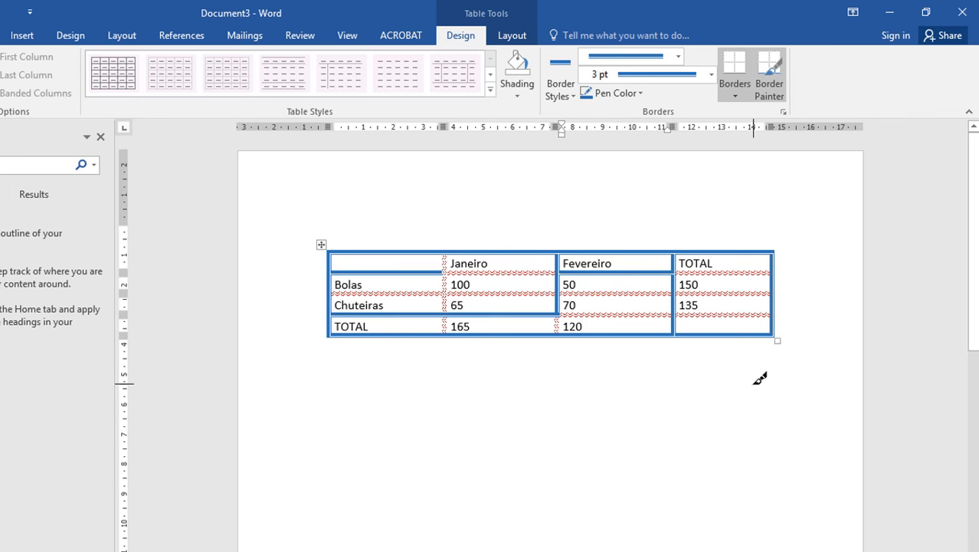
Switch the border pen to an orange ½ pt dash-dot line and paint below the Janeiro, 100, Bolas and 50 cells
left_click(678, 56)
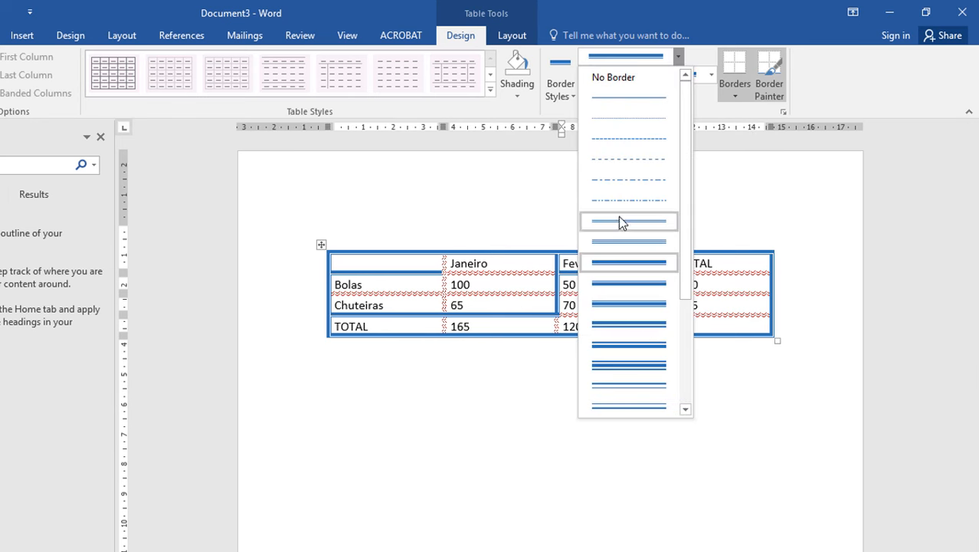
left_click(619, 180)
left_click(613, 93)
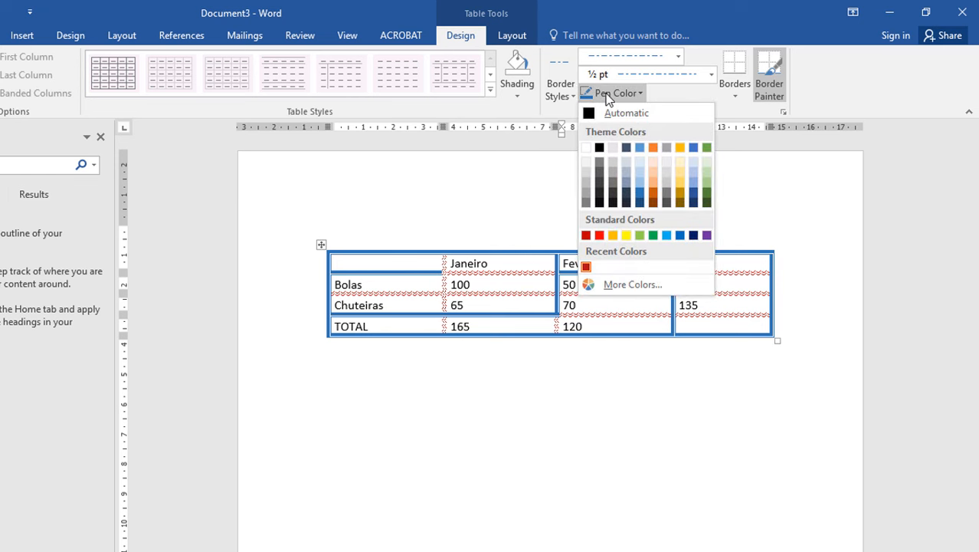
left_click(613, 234)
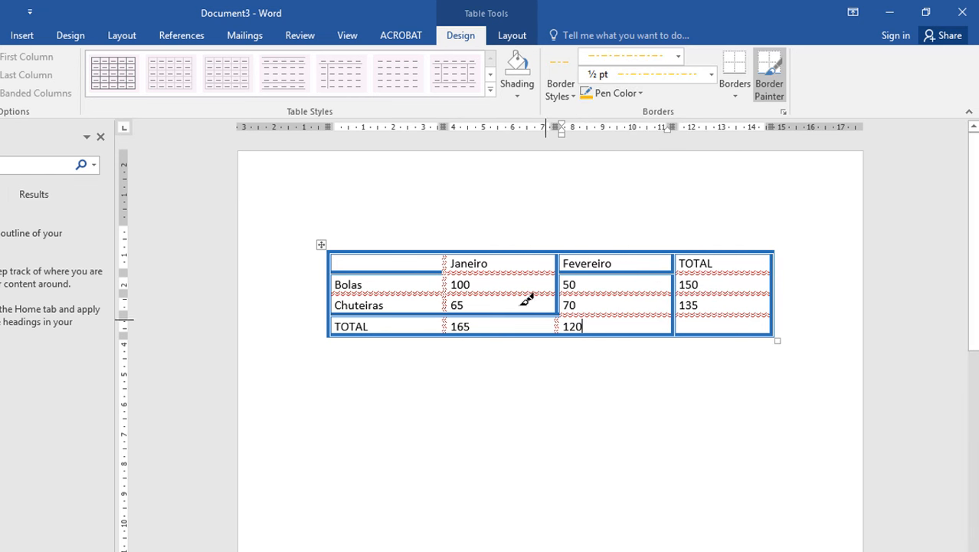
left_click(515, 270)
left_click(503, 290)
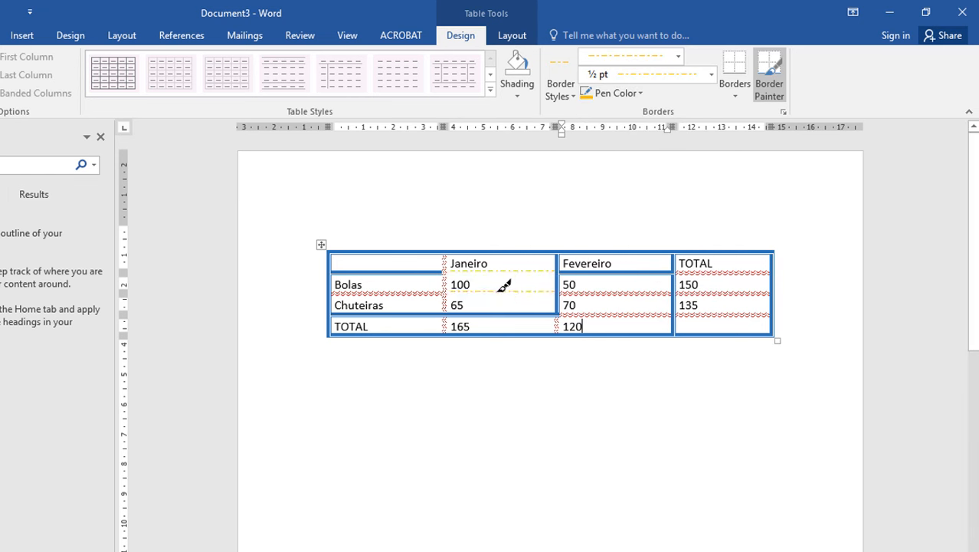
left_click(420, 291)
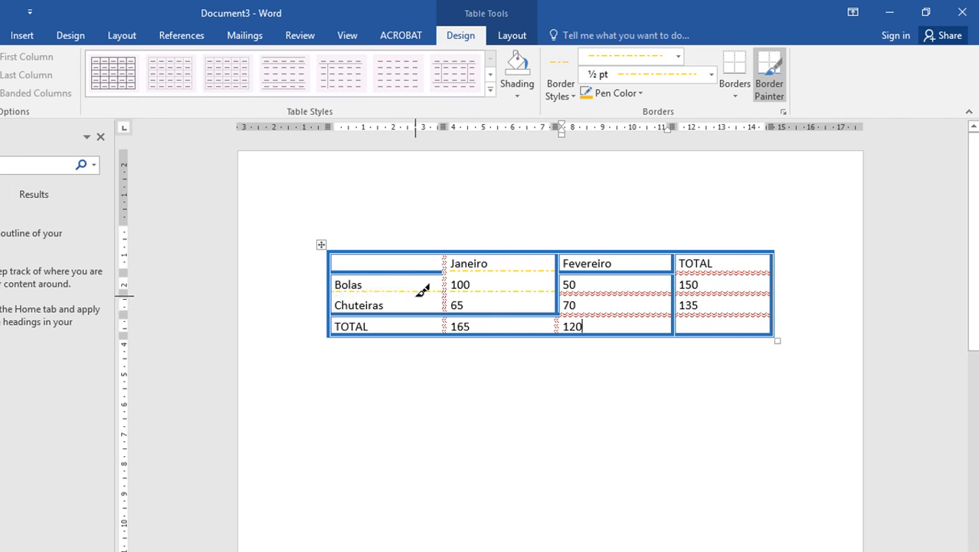
left_click(647, 291)
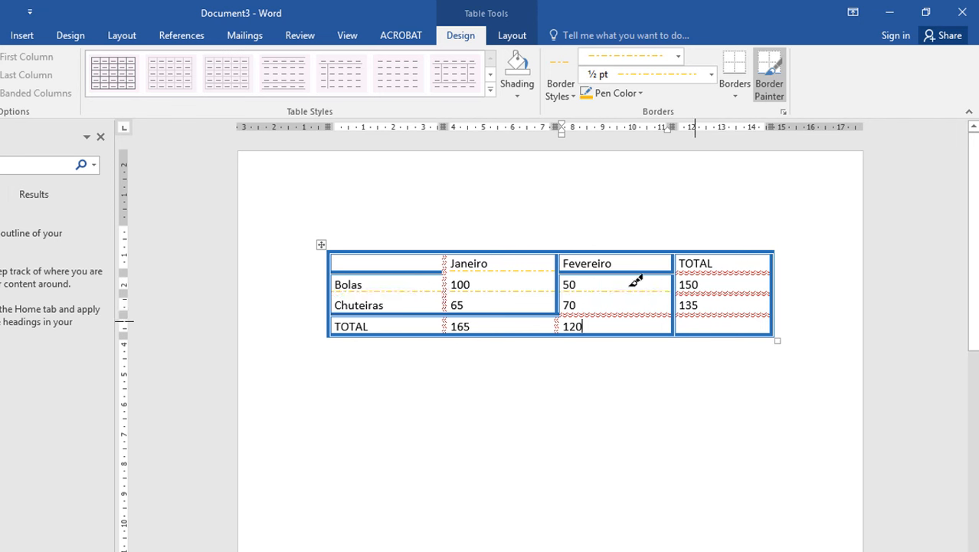
Check the border line styles and widths, then give the TOTAL row's Fevereiro cell an orange ½ pt bottom border
left_click(678, 56)
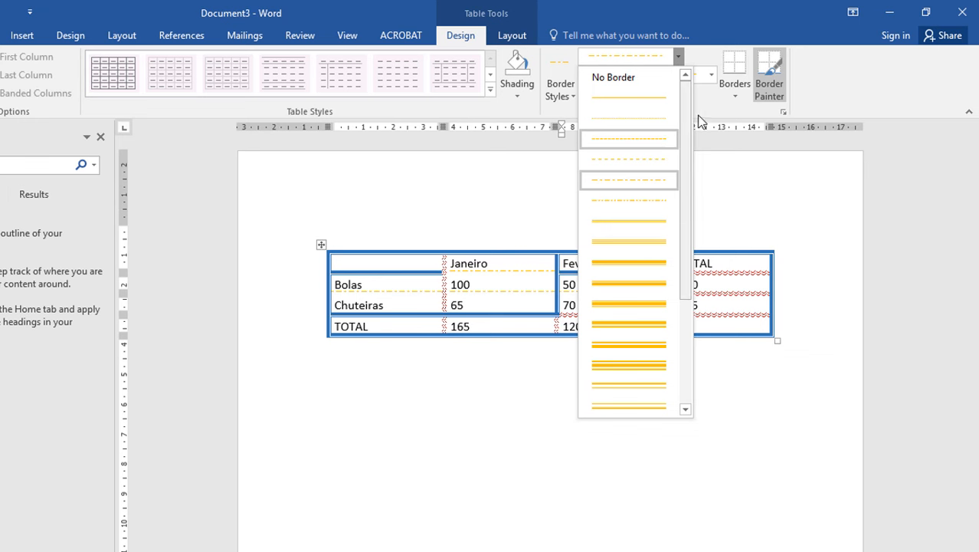
left_click(665, 141)
left_click(711, 76)
left_click(733, 6)
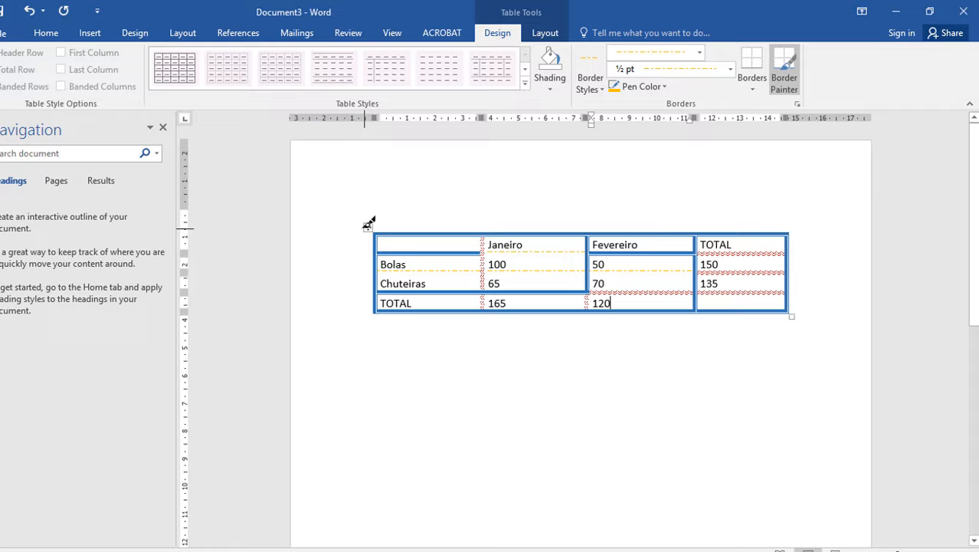
left_click(753, 60)
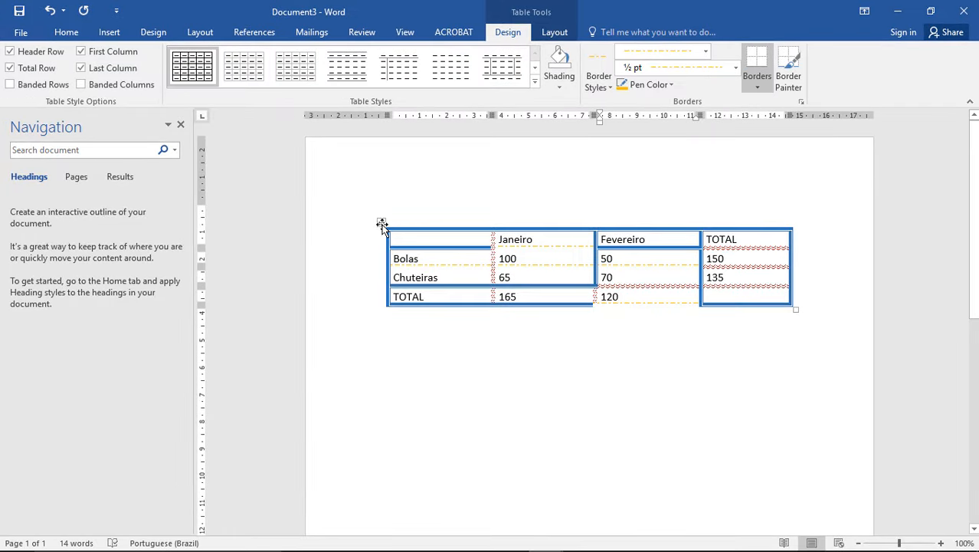
Apply the plain table style with italic headings and thin rules around the data cells to the whole table
left_click(381, 223)
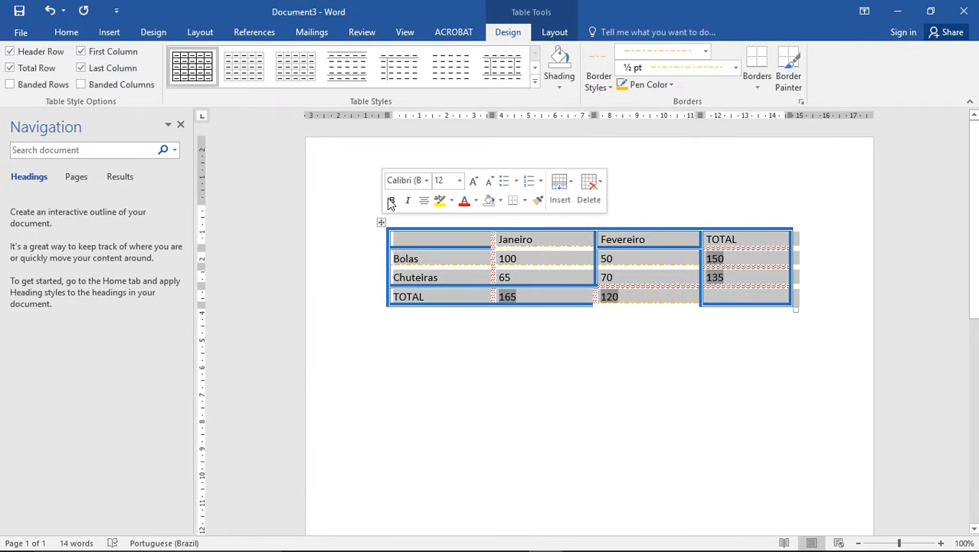
left_click(398, 67)
left_click(508, 71)
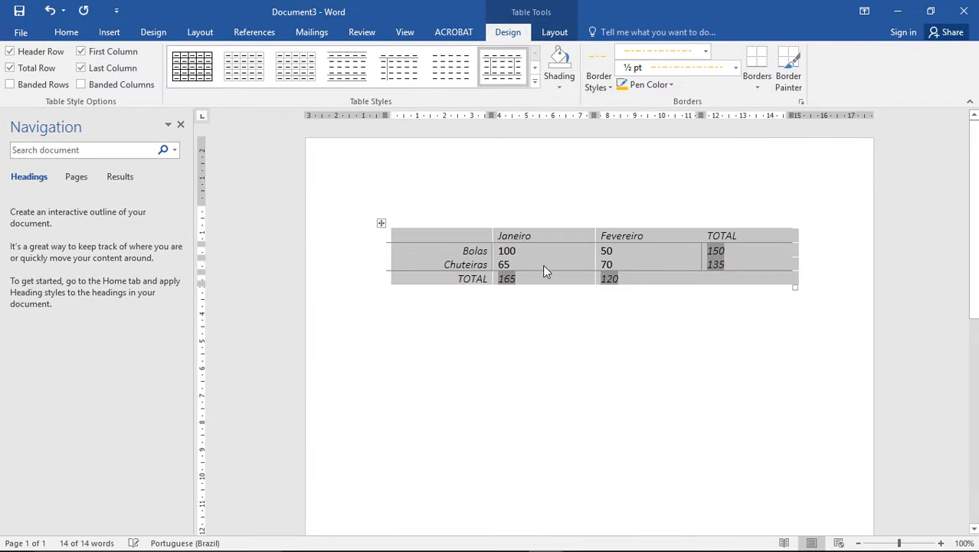
left_click(643, 280)
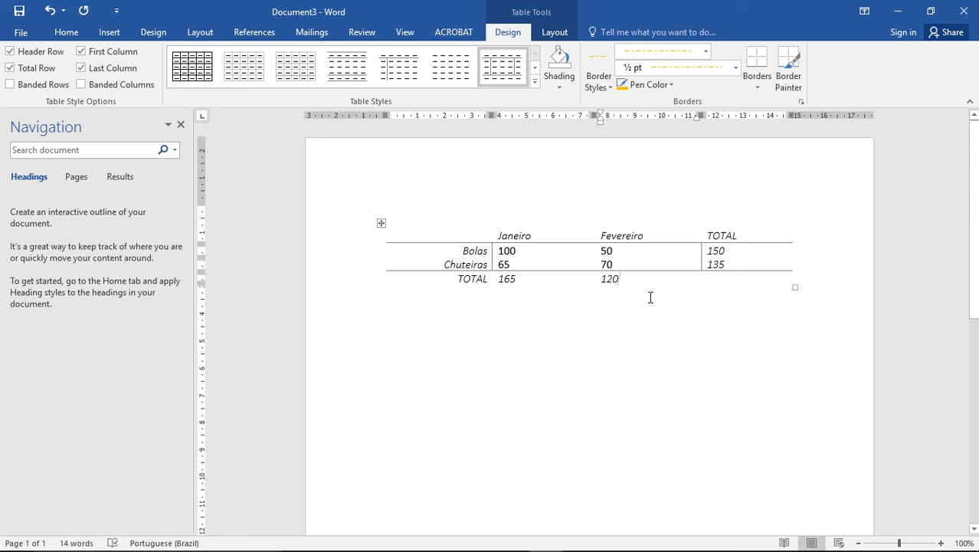
left_click(511, 264)
left_click(381, 222)
left_click(359, 259)
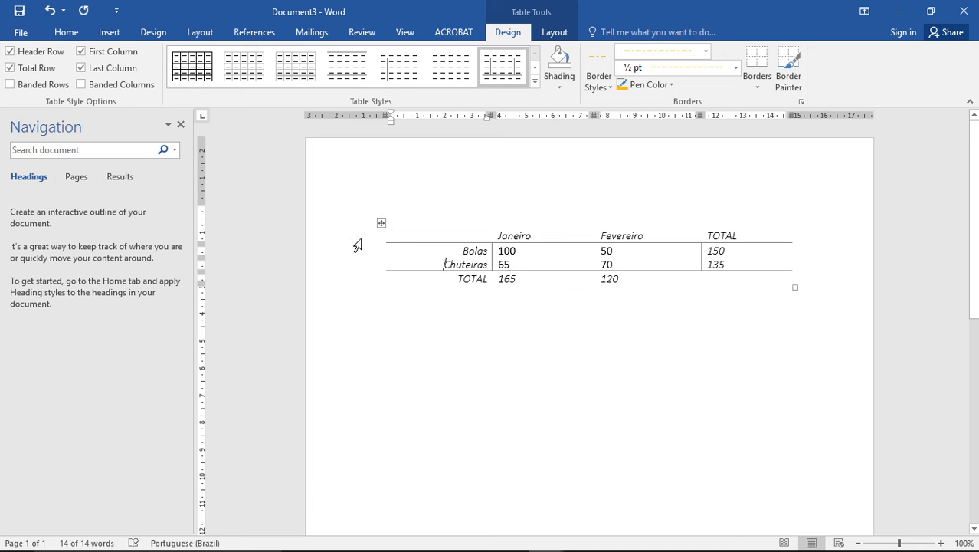
Try the Banded Rows and Banded Columns options on the table, and switch both off again
left_click(10, 84)
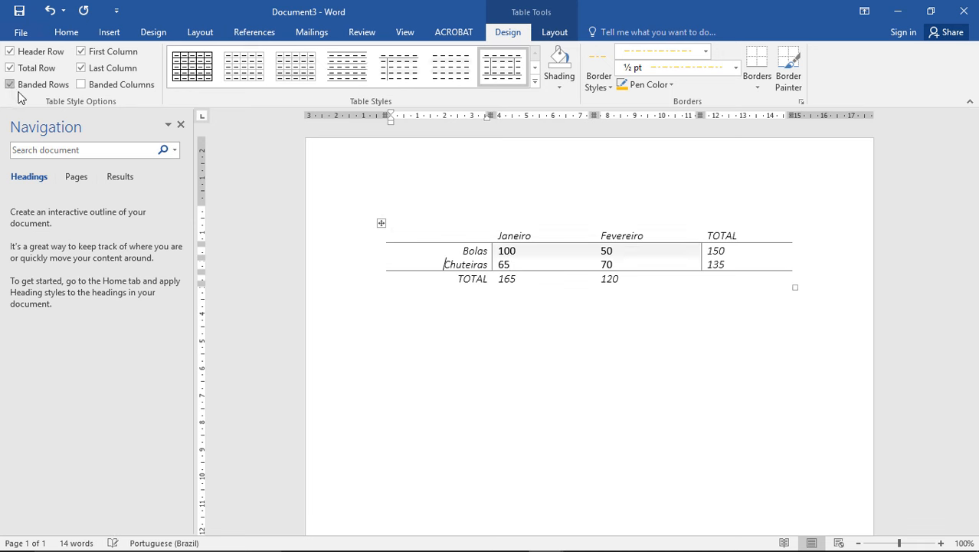
left_click(81, 86)
left_click(11, 85)
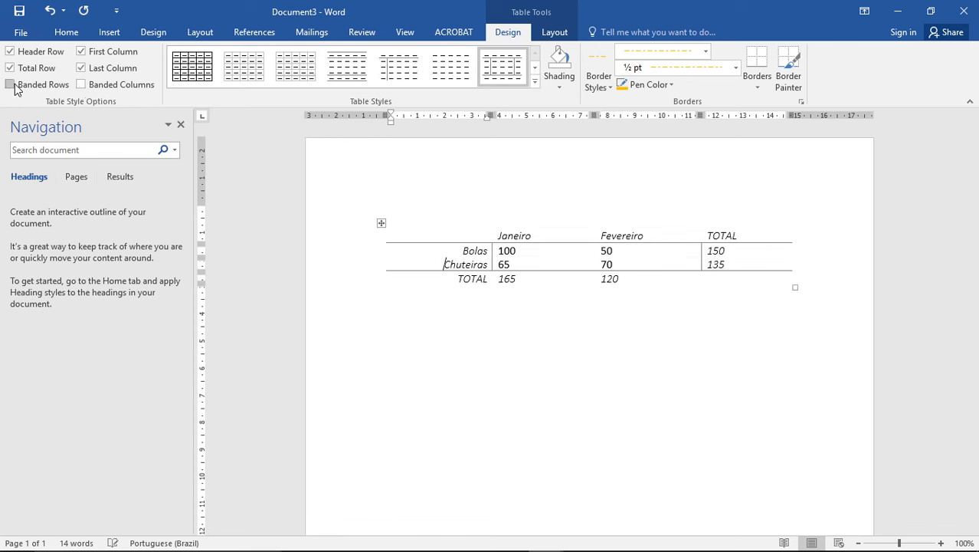
left_click(570, 350)
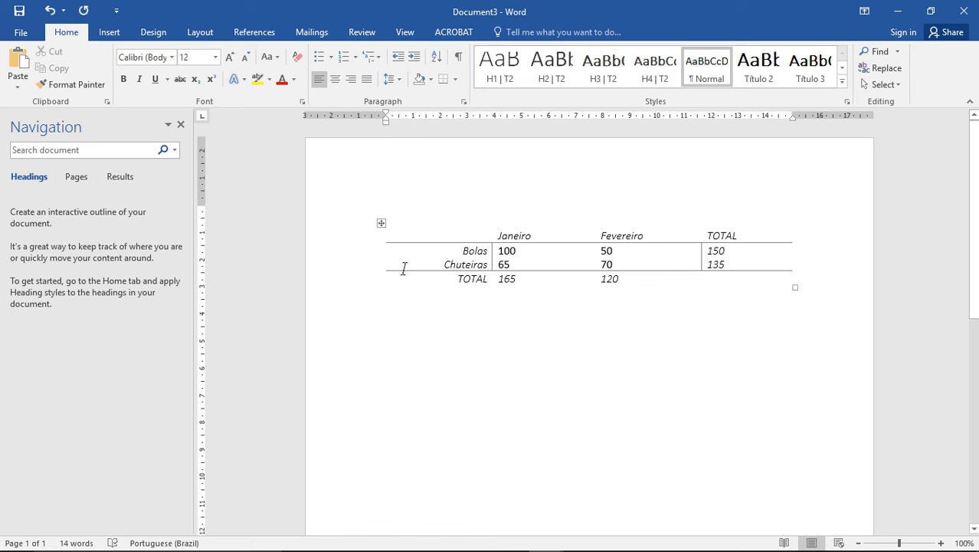
Insert five empty rows between the Chuteiras row and the TOTAL row
left_click(380, 270)
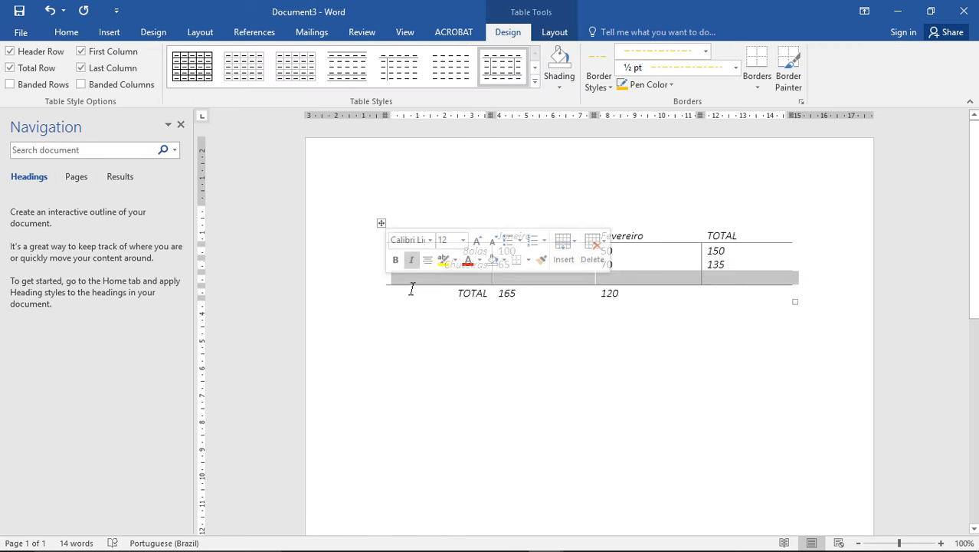
left_click(380, 287)
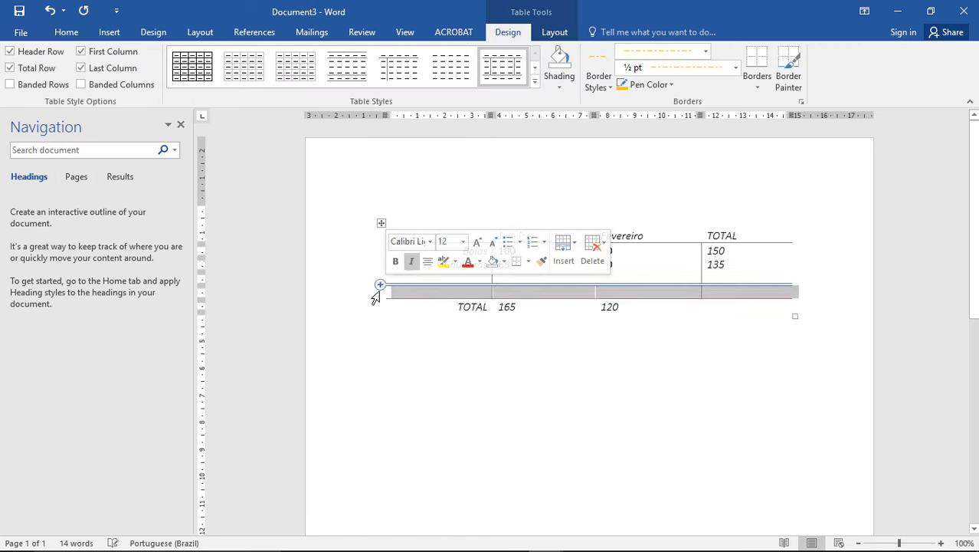
left_click(380, 298)
left_click(380, 313)
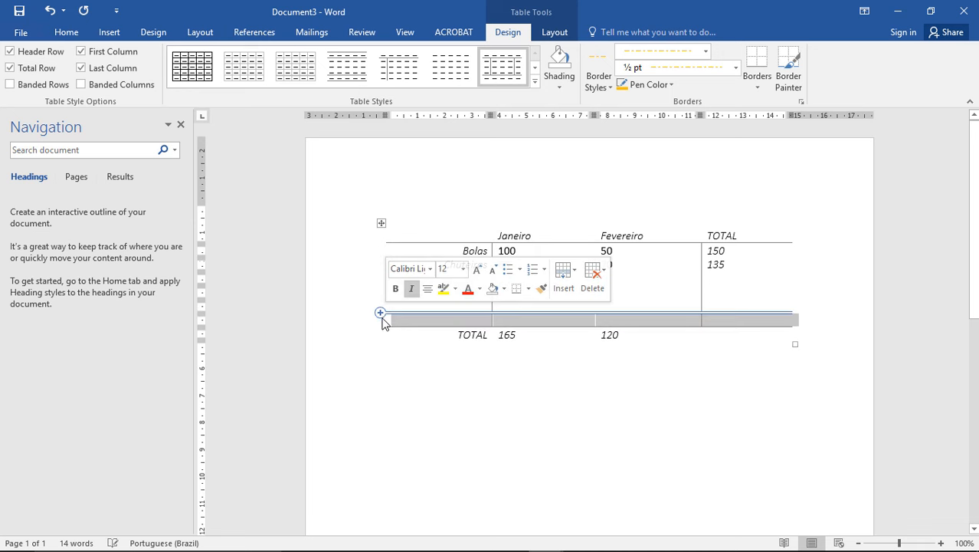
left_click(380, 326)
left_click(414, 396)
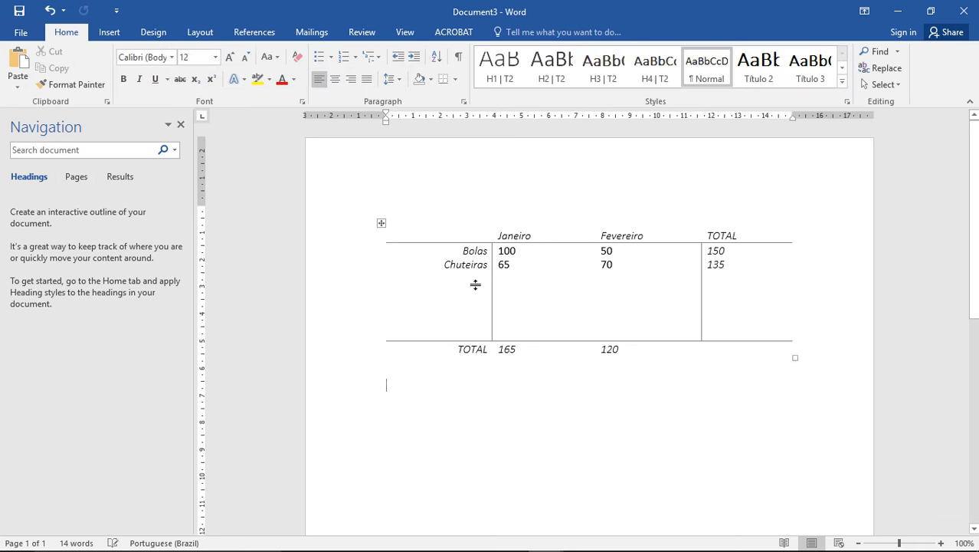
Enter Bonés and Caneleiras in the first column below Chuteiras, and turn on Banded Rows for the table
left_click(506, 285)
left_click(484, 285)
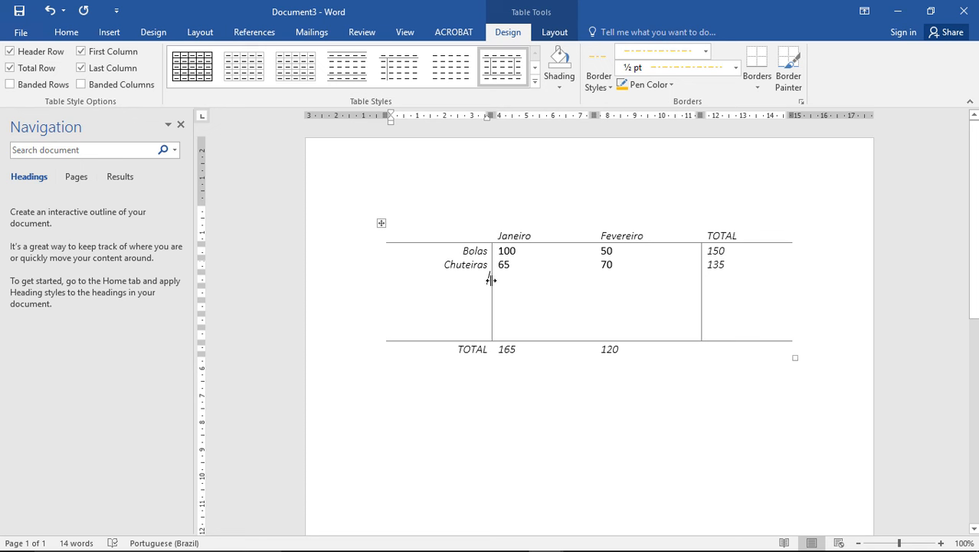
type("Bonés Cam")
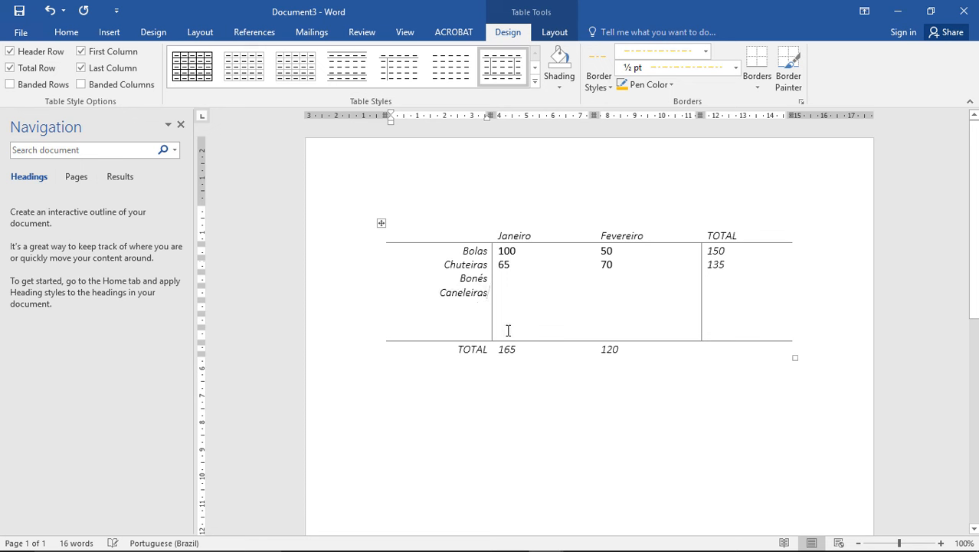
left_click(10, 84)
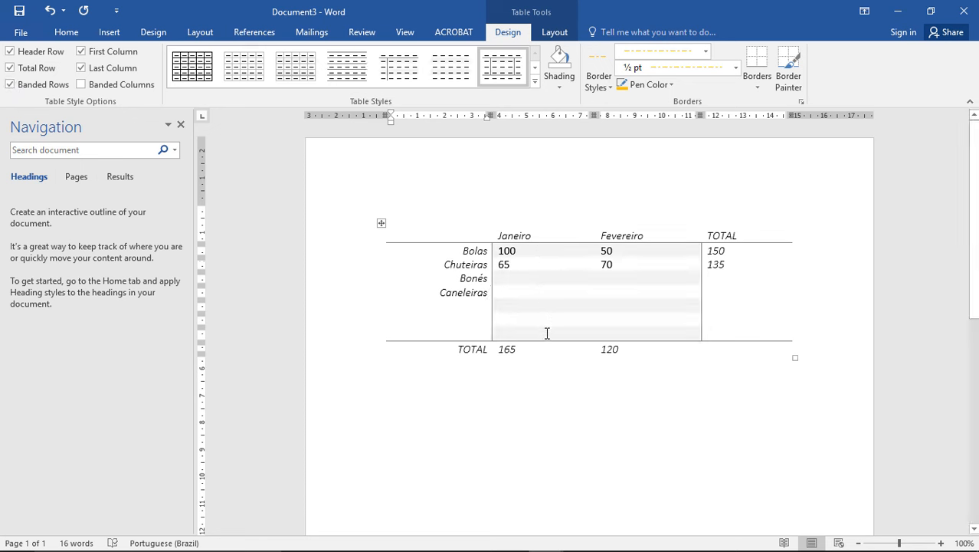
Insert two empty columns between the Janeiro and Fevereiro columns
left_click(553, 231)
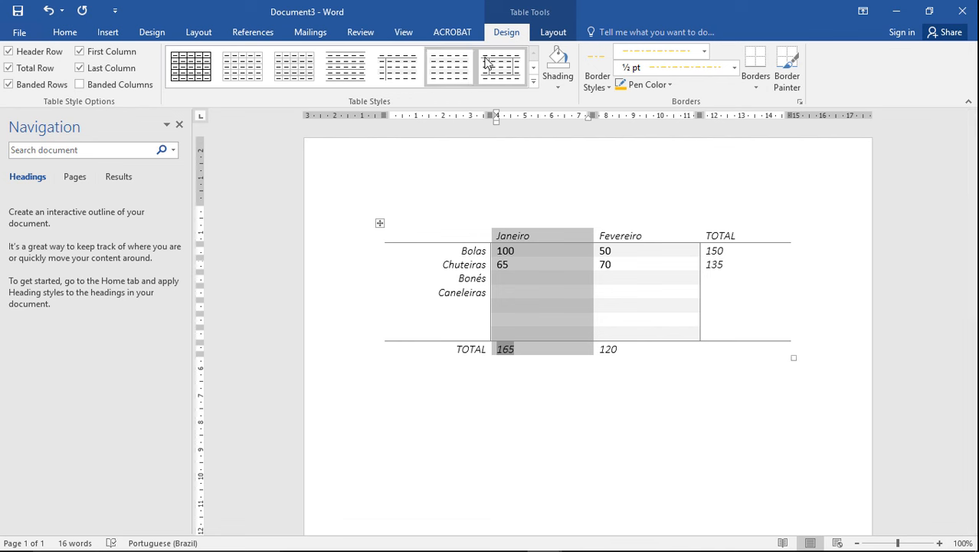
left_click(547, 33)
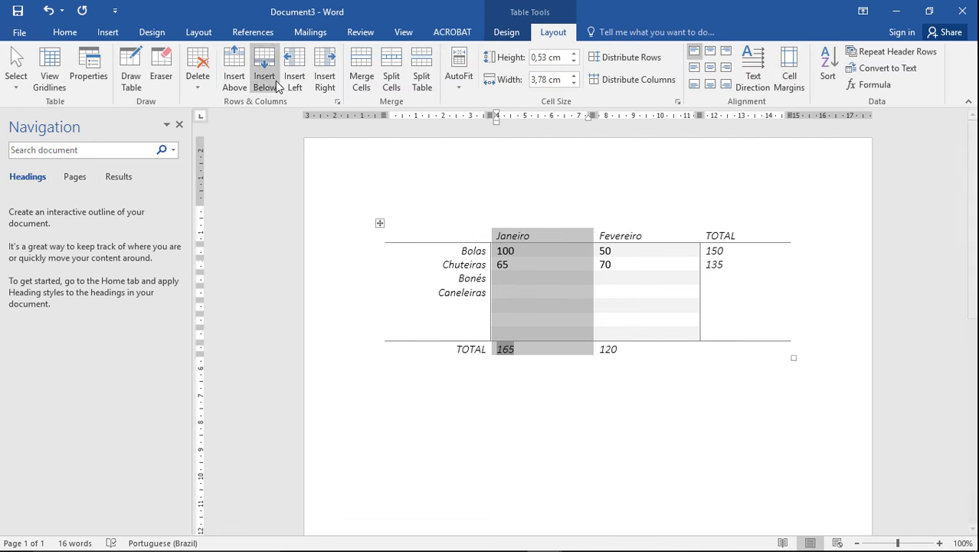
left_click(321, 69)
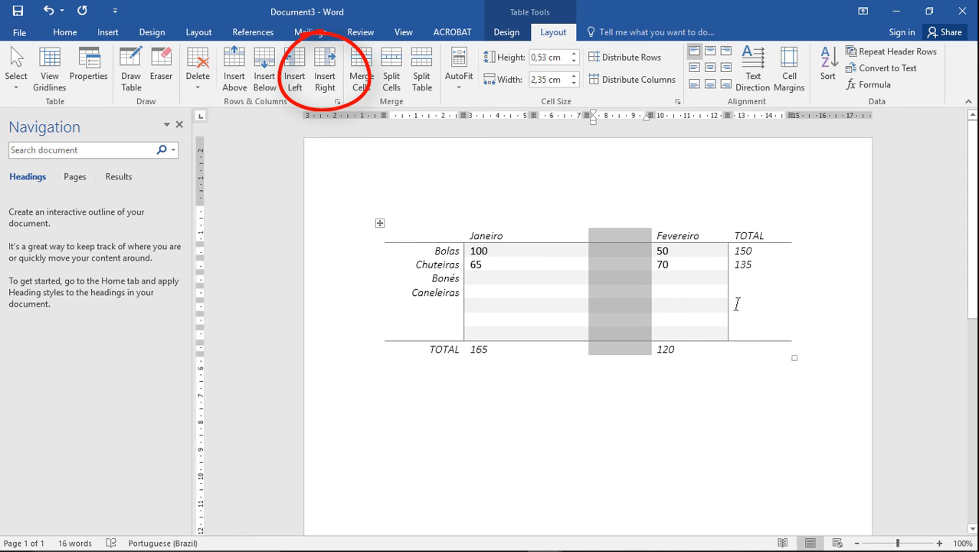
left_click(797, 306)
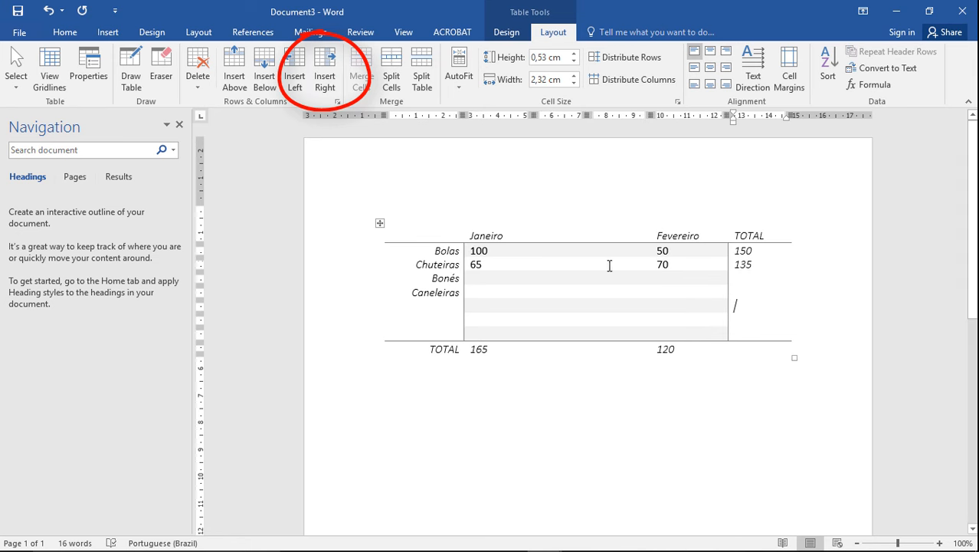
Switch the table's shading from Banded Rows to Banded Columns
left_click(518, 36)
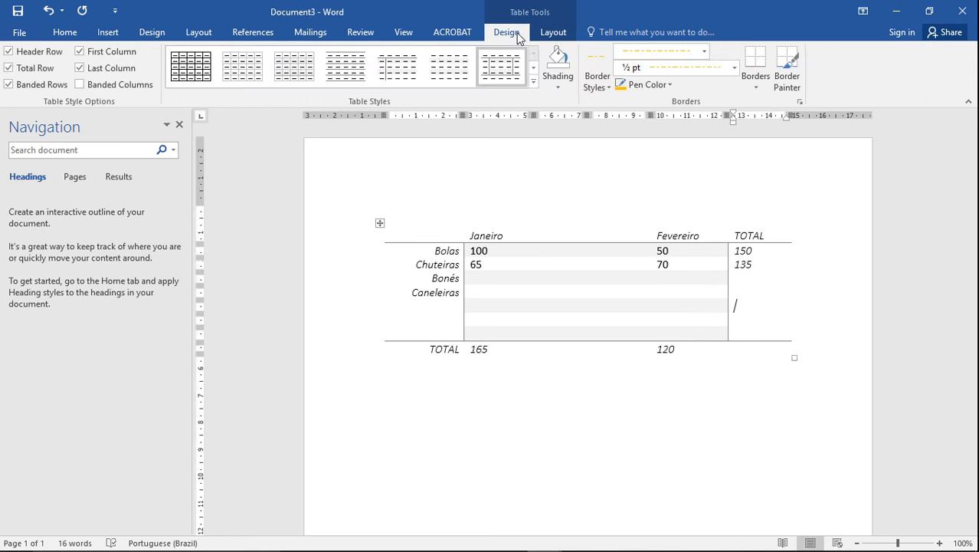
left_click(80, 84)
left_click(10, 84)
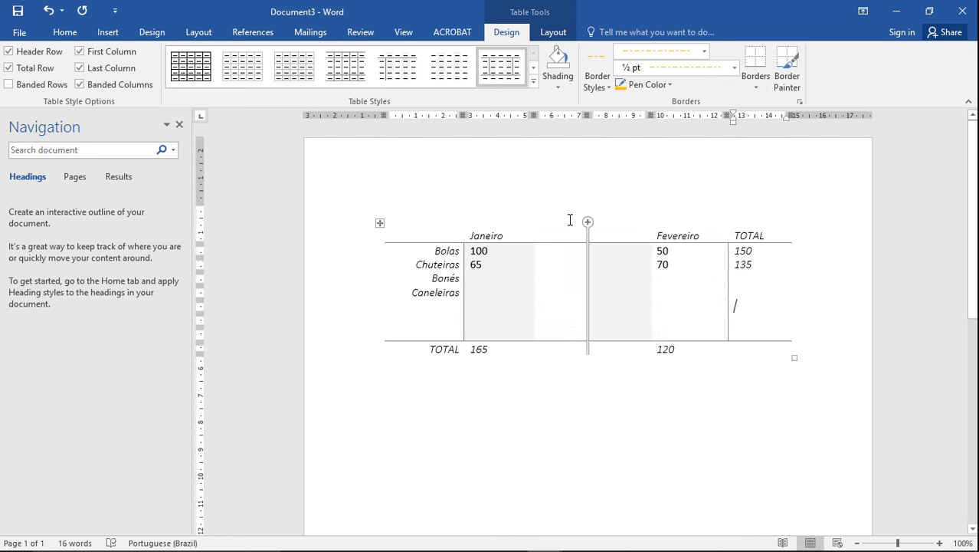
Add four more empty columns between Janeiro and Fevereiro
left_click(586, 221)
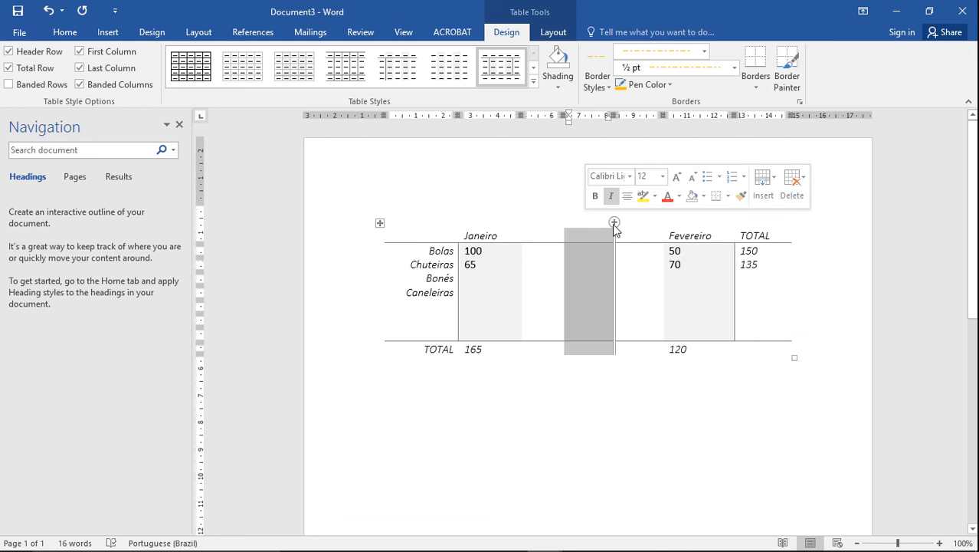
left_click(614, 221)
left_click(633, 222)
left_click(642, 222)
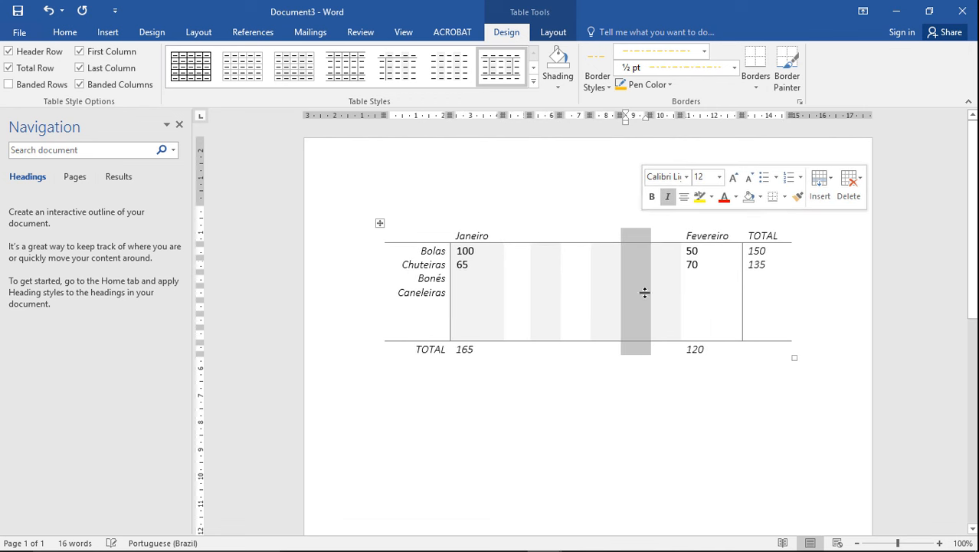
left_click(651, 393)
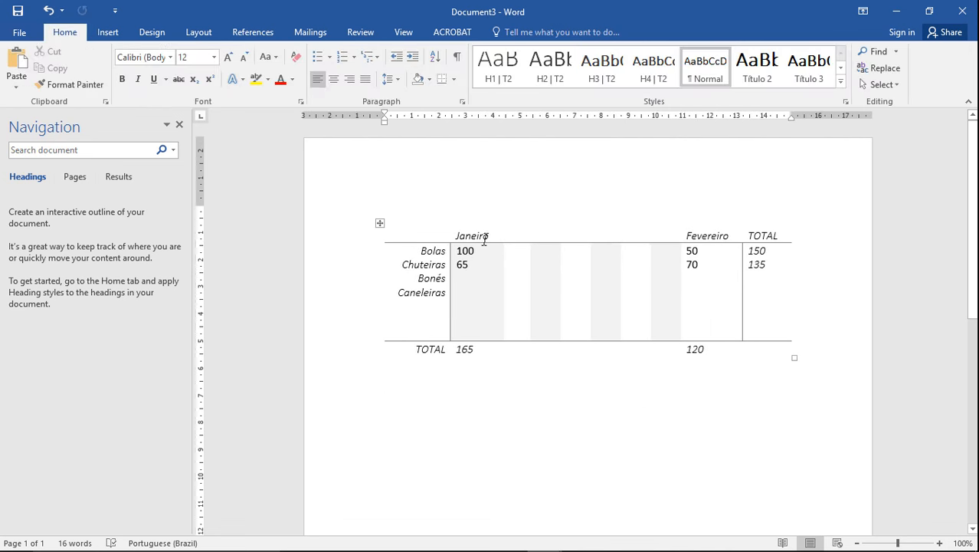
left_click(727, 295)
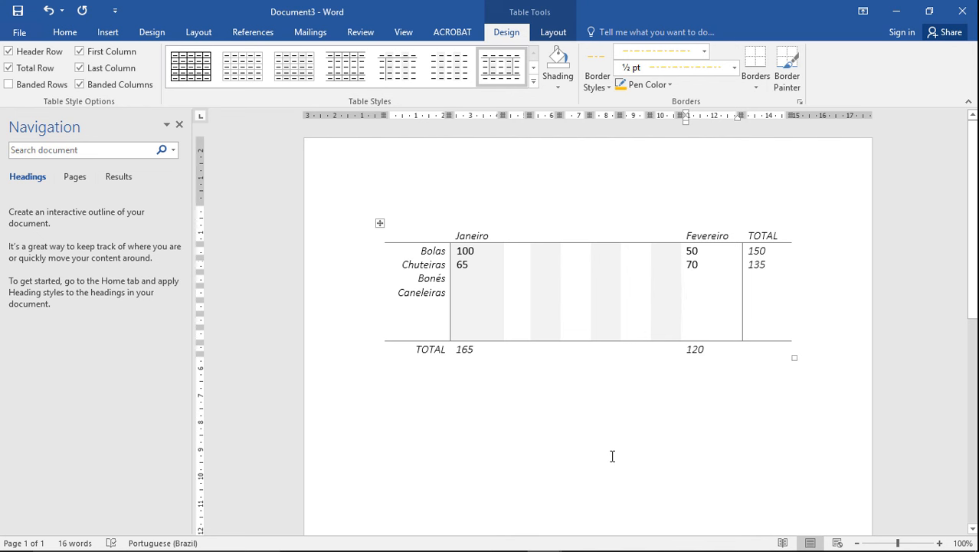
left_click(571, 289)
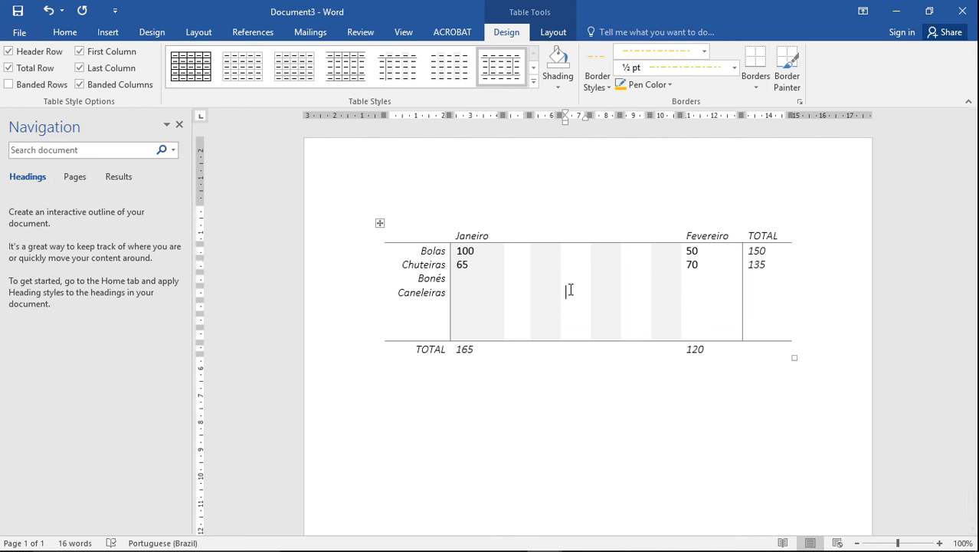
double_click(460, 350)
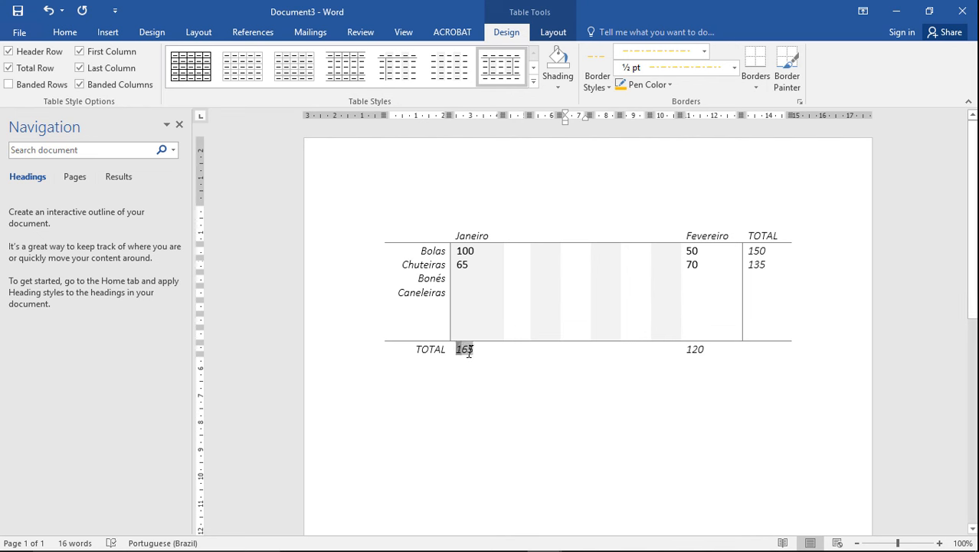
left_click(483, 349)
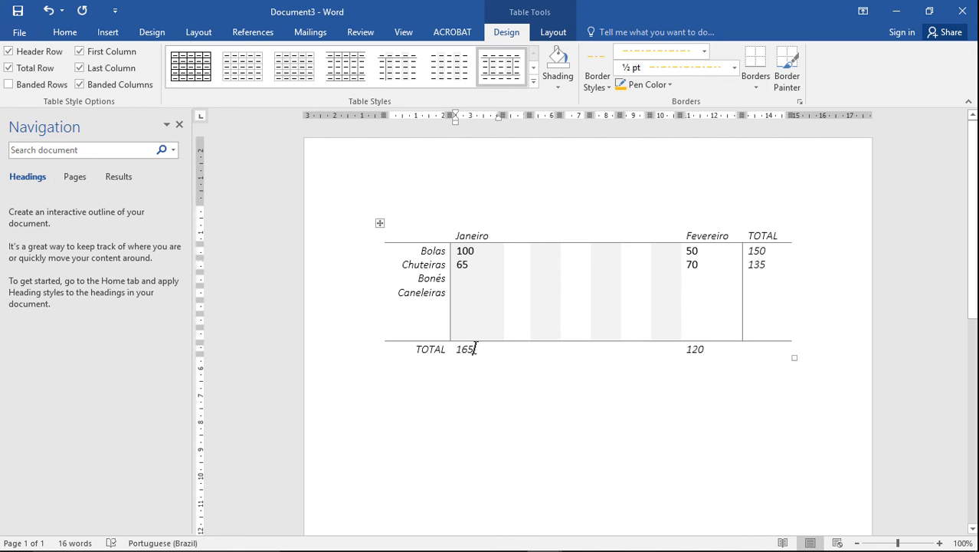
double_click(484, 349)
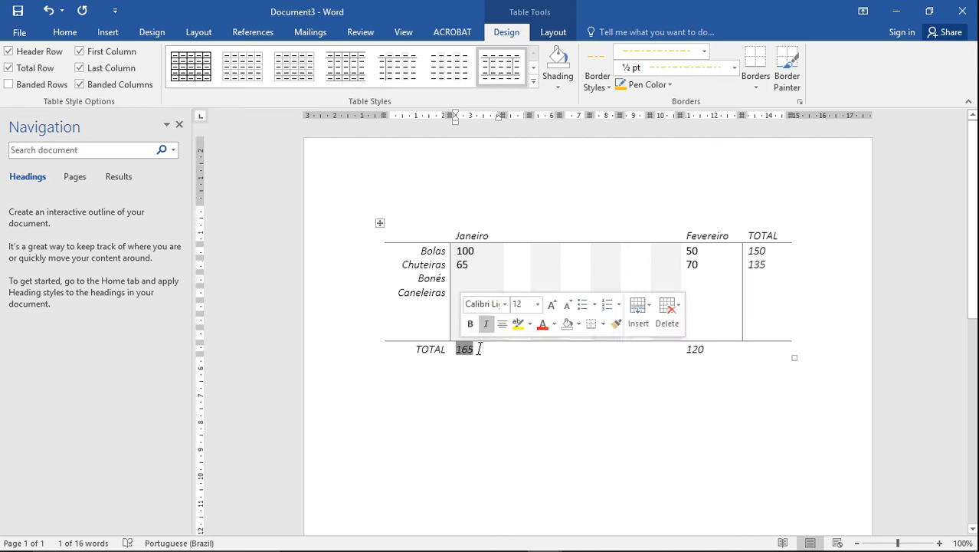
left_click(477, 349)
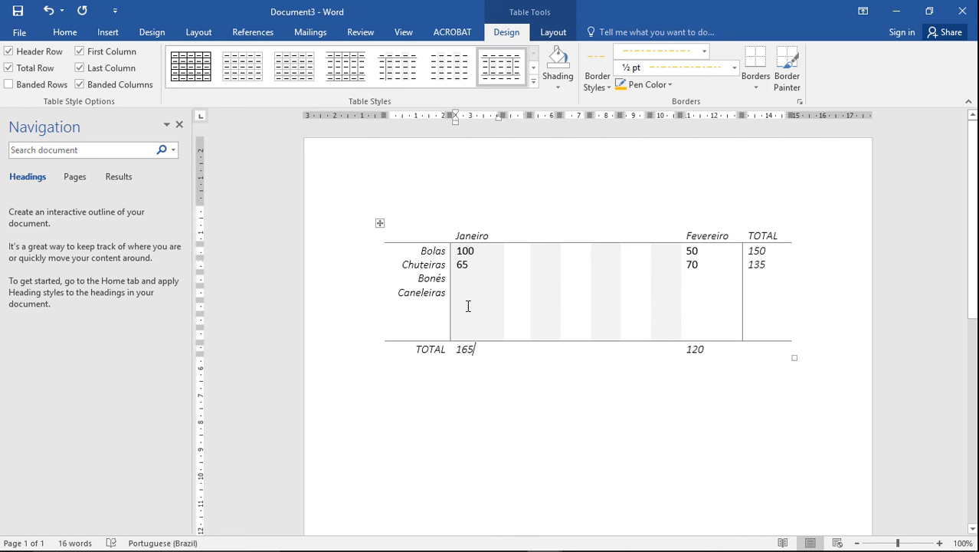